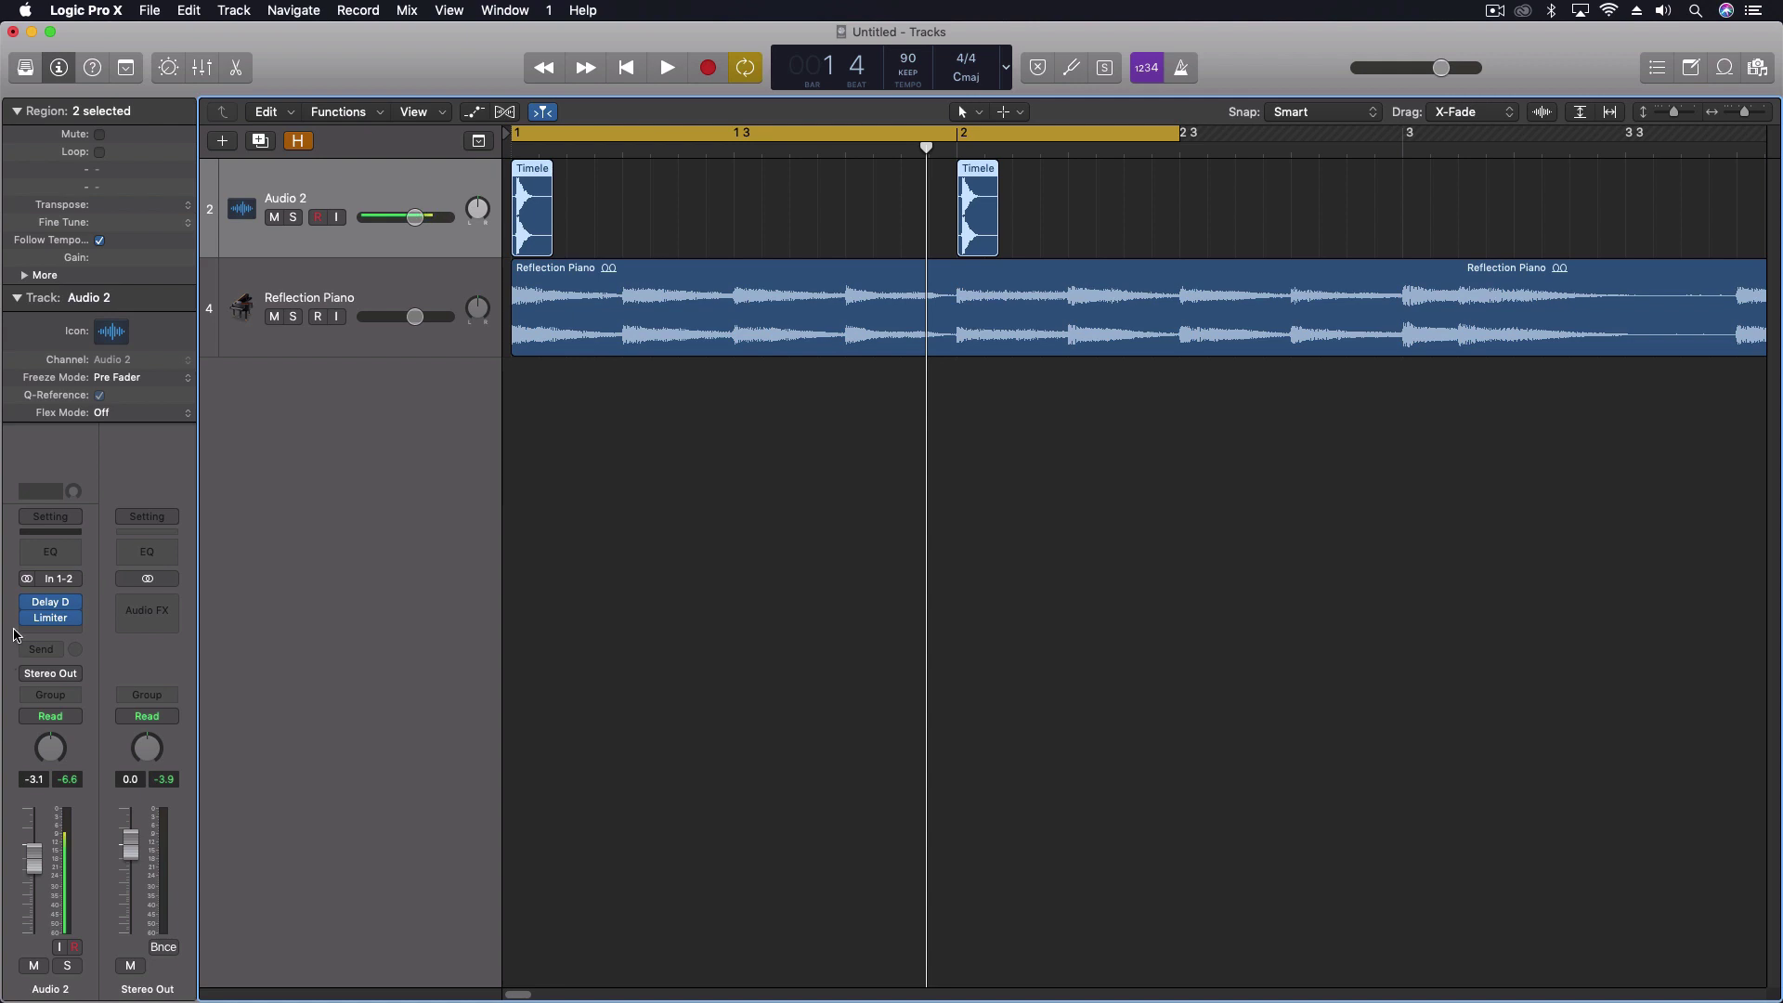
Insert a stereo Delay Designer on the Reflection Piano track, clear its window from view and audition the project.
click(396, 272)
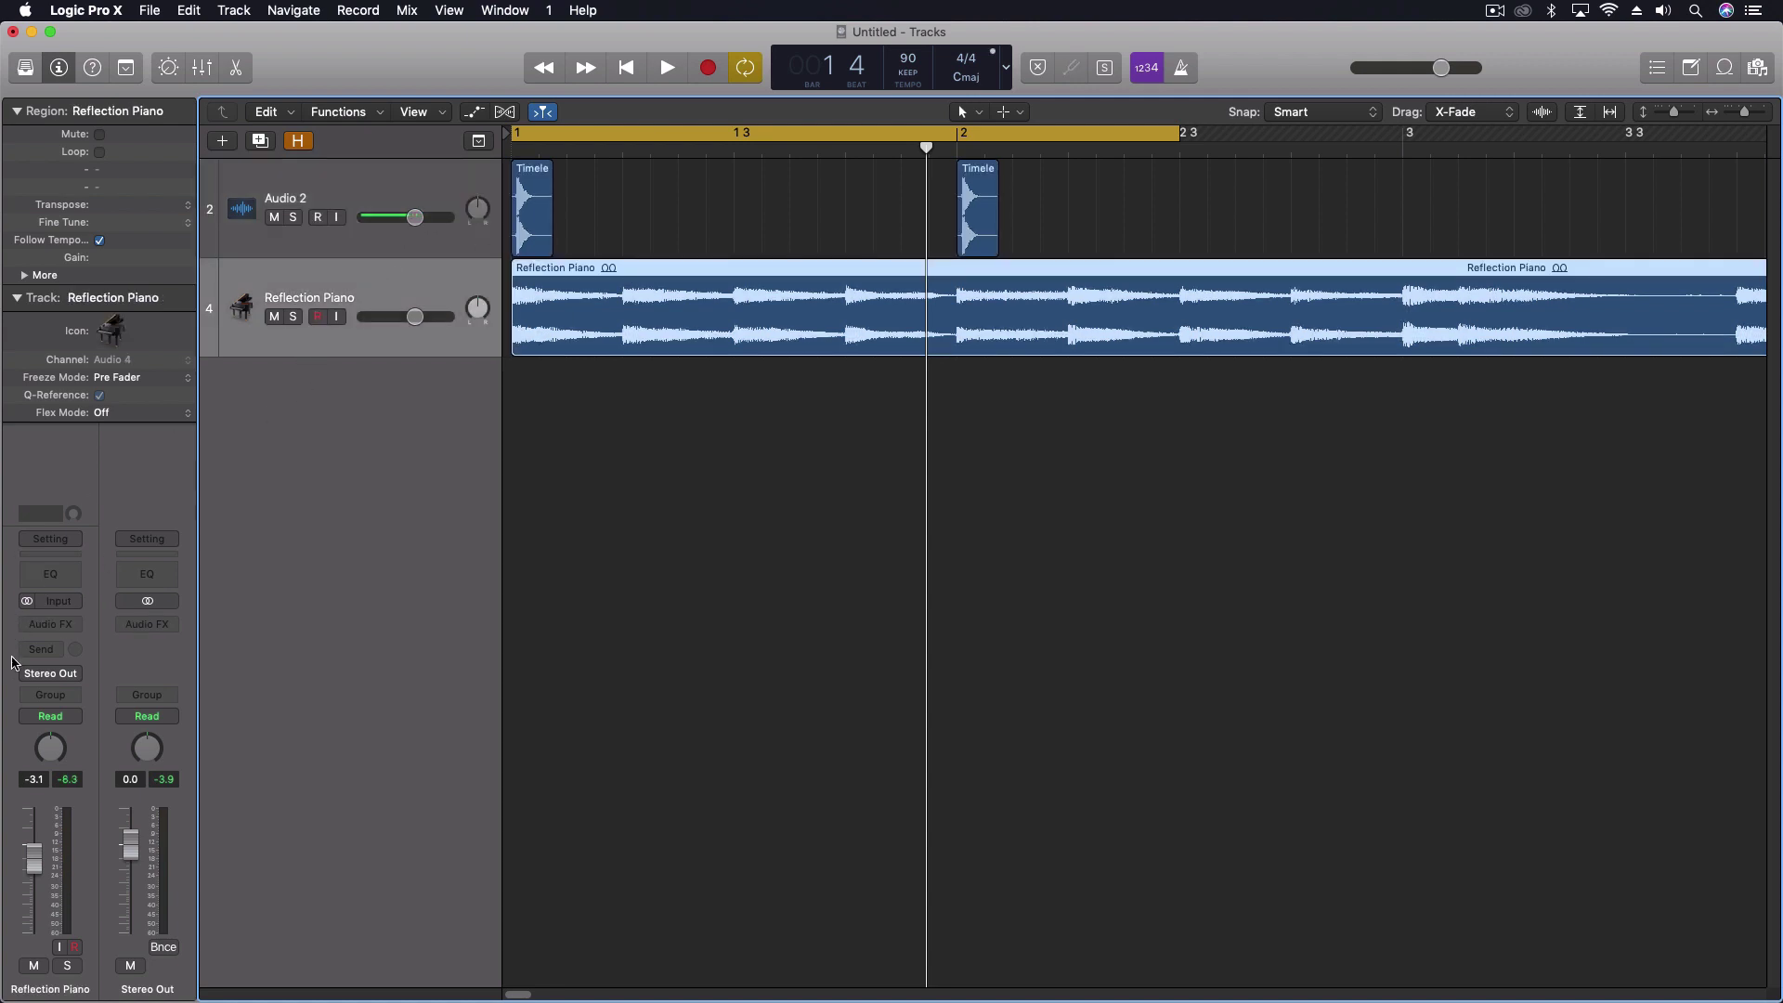
click(65, 623)
mouse_move(65, 679)
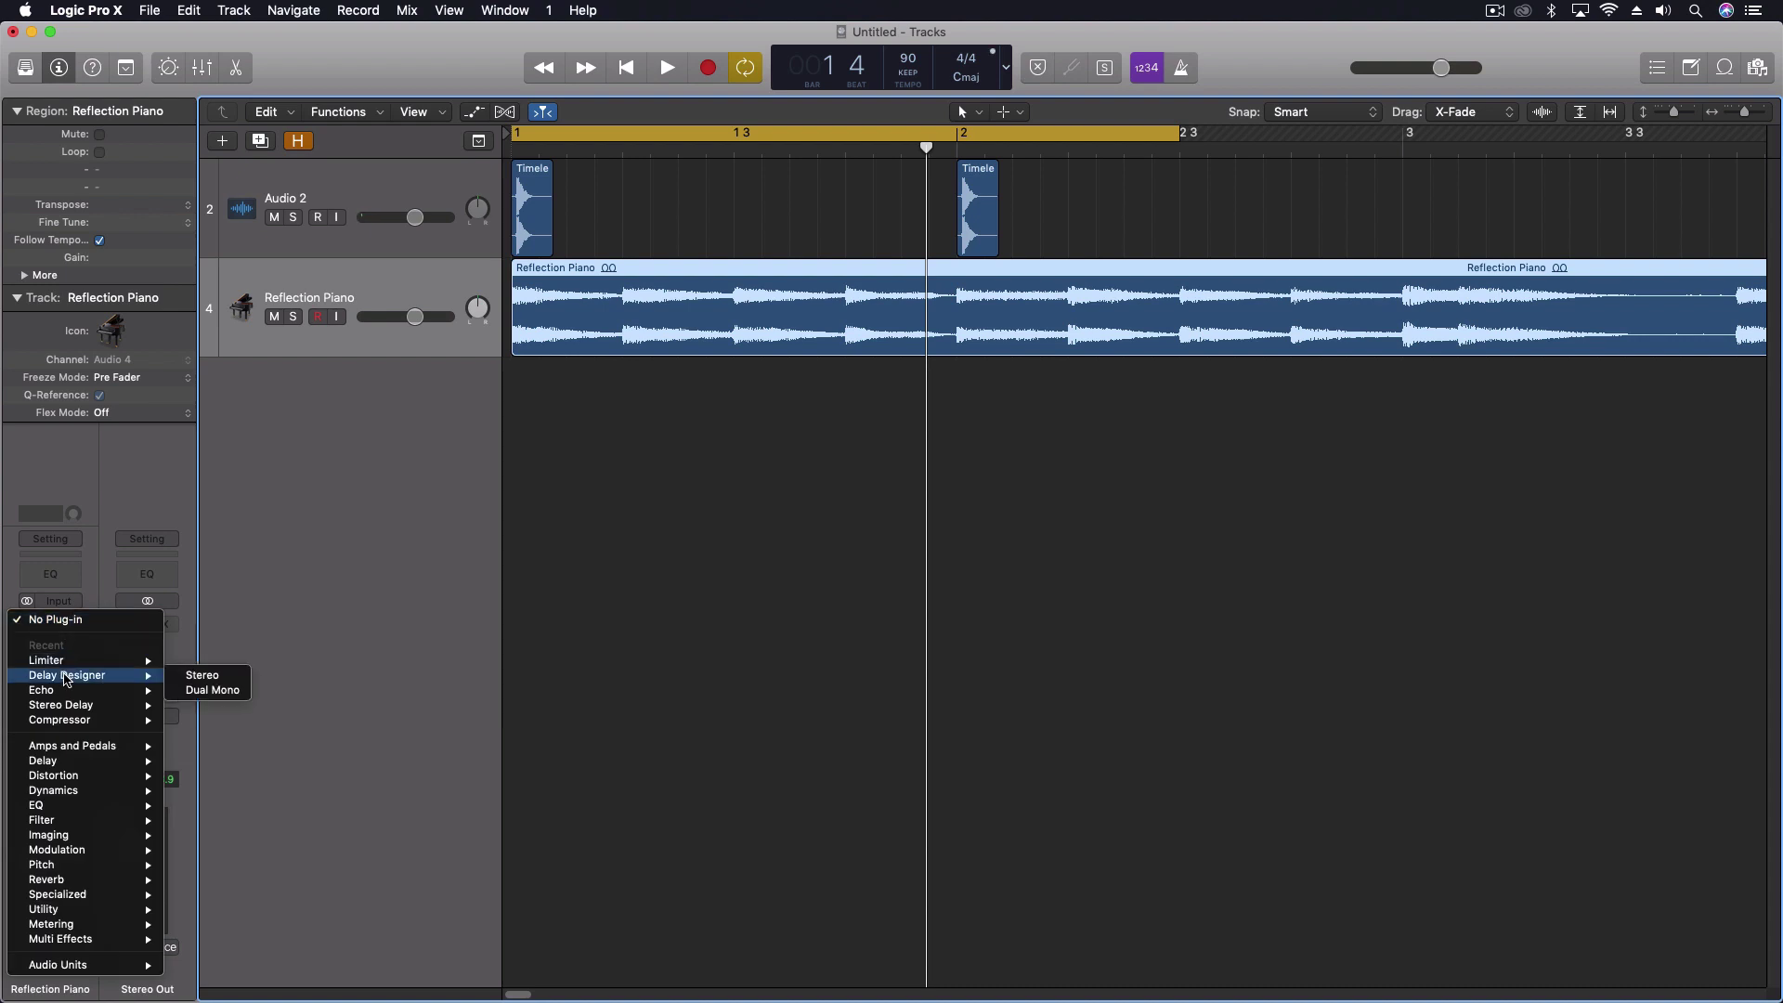
click(198, 676)
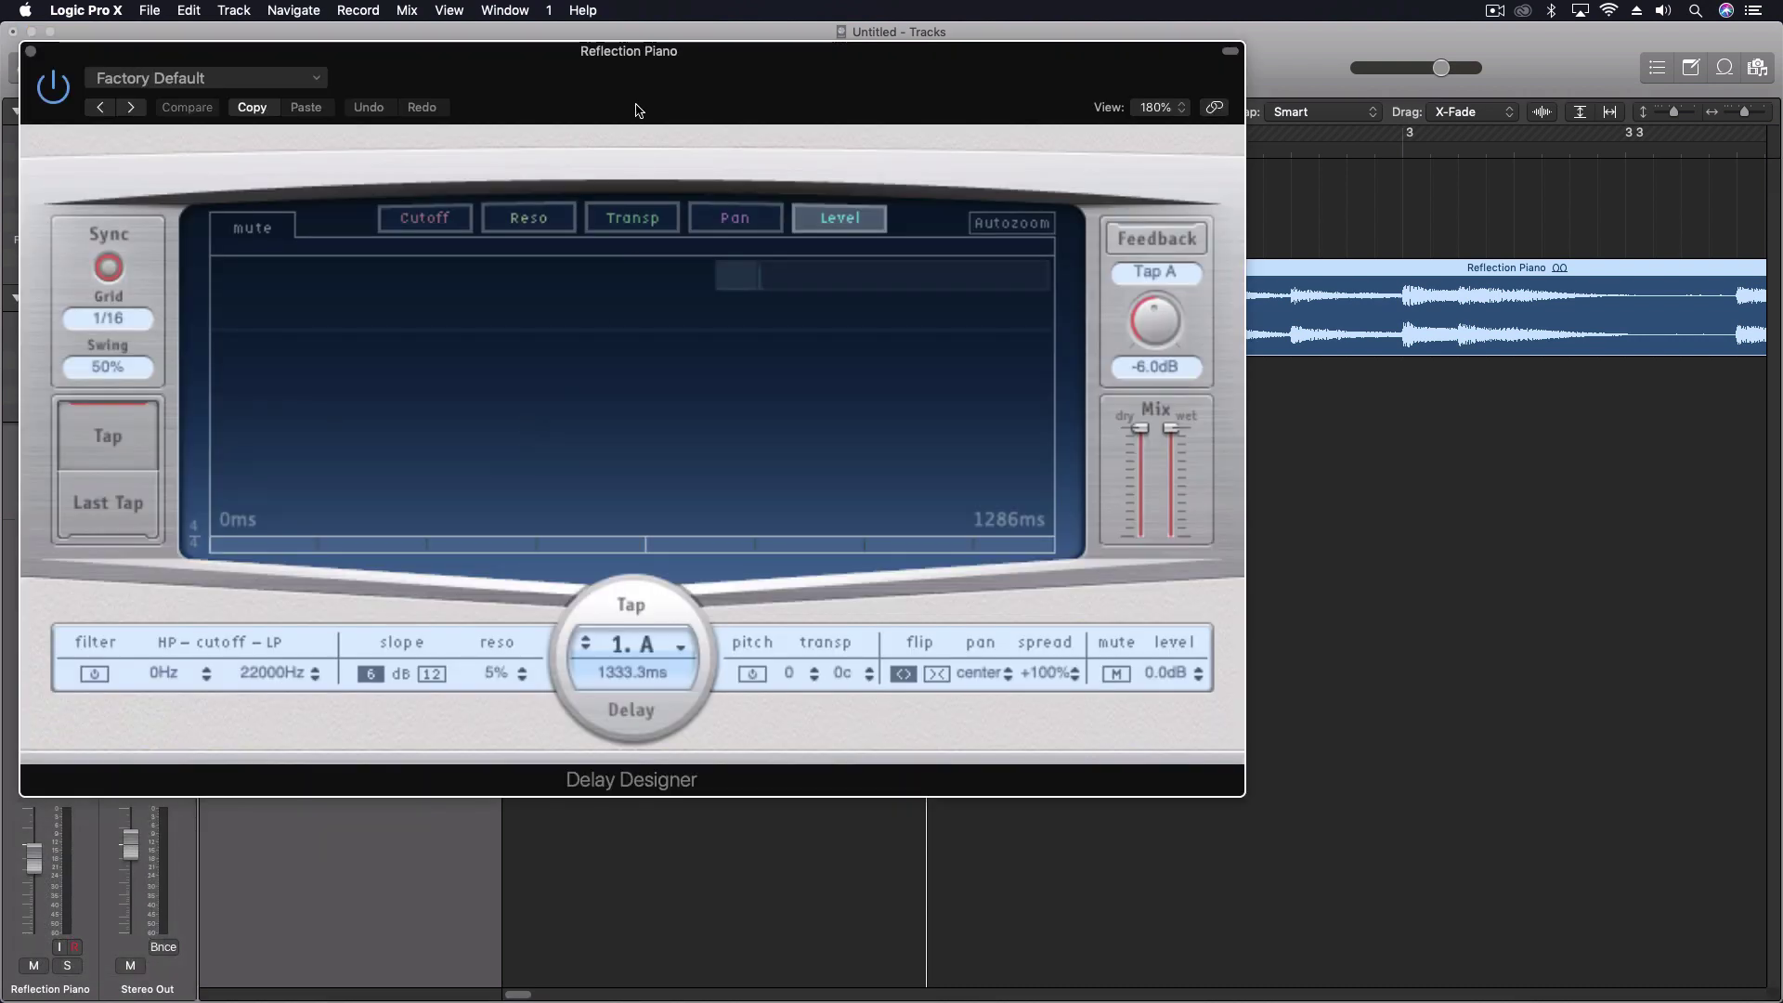
drag(645, 59, 988, 205)
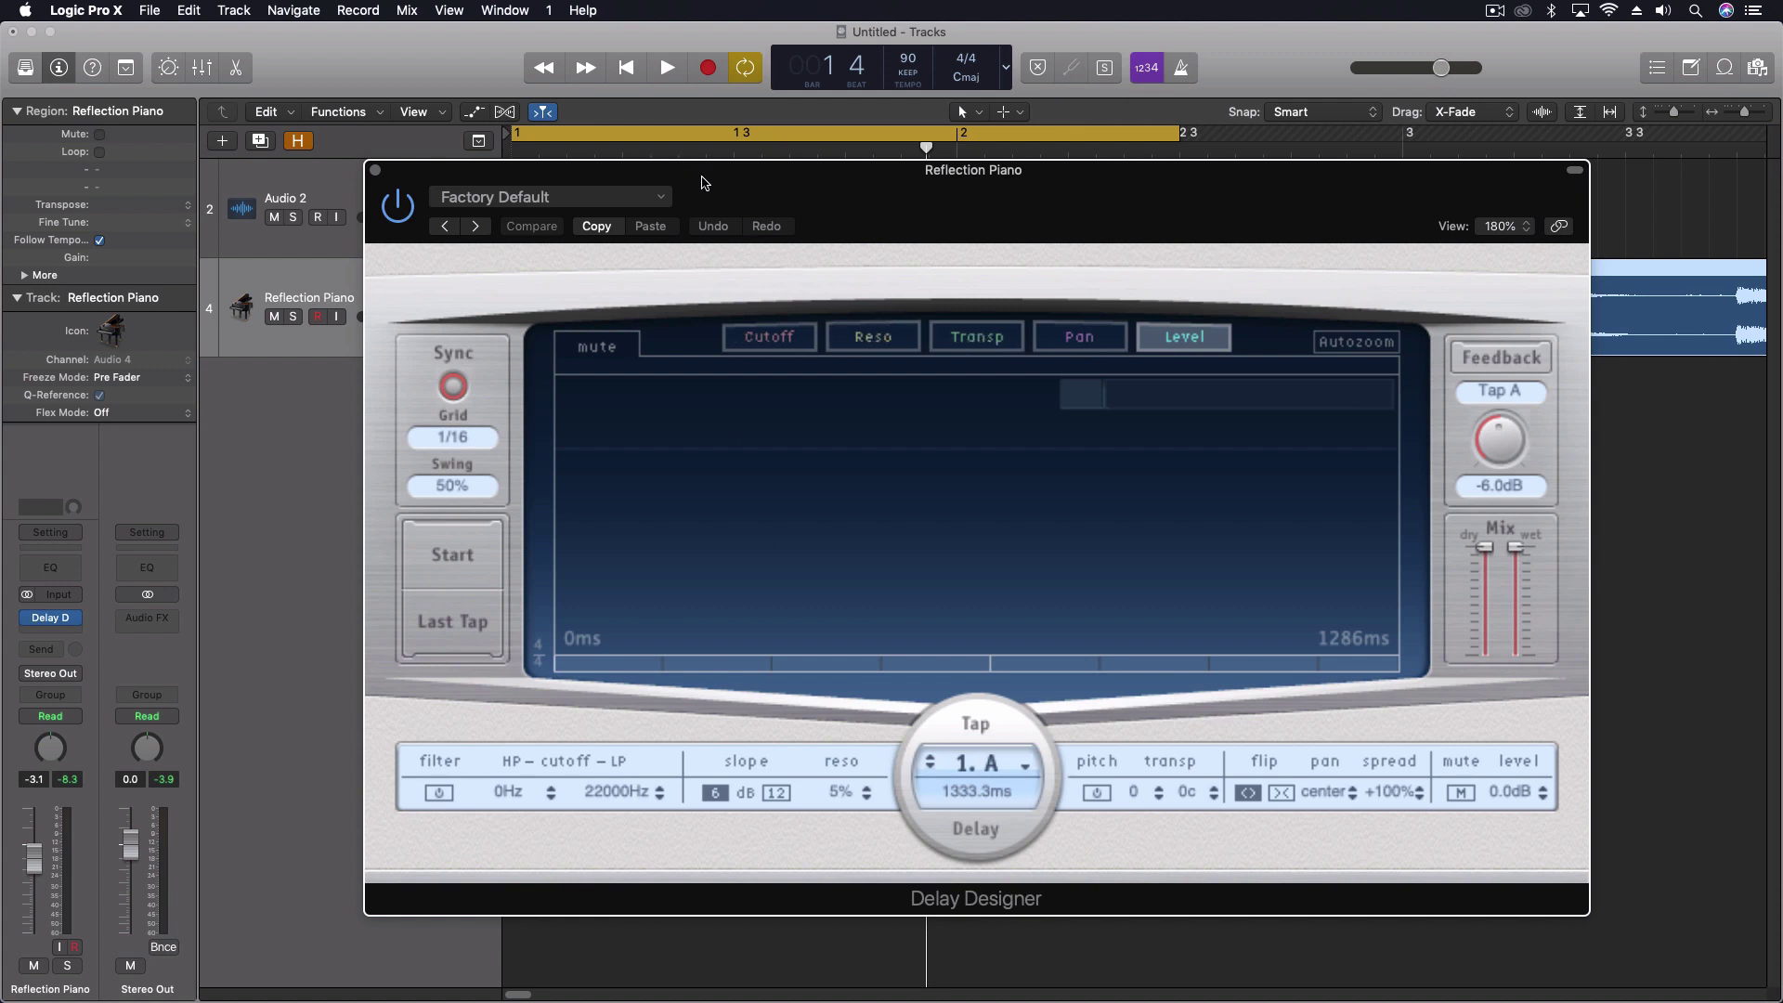
drag(702, 184, 1782, 179)
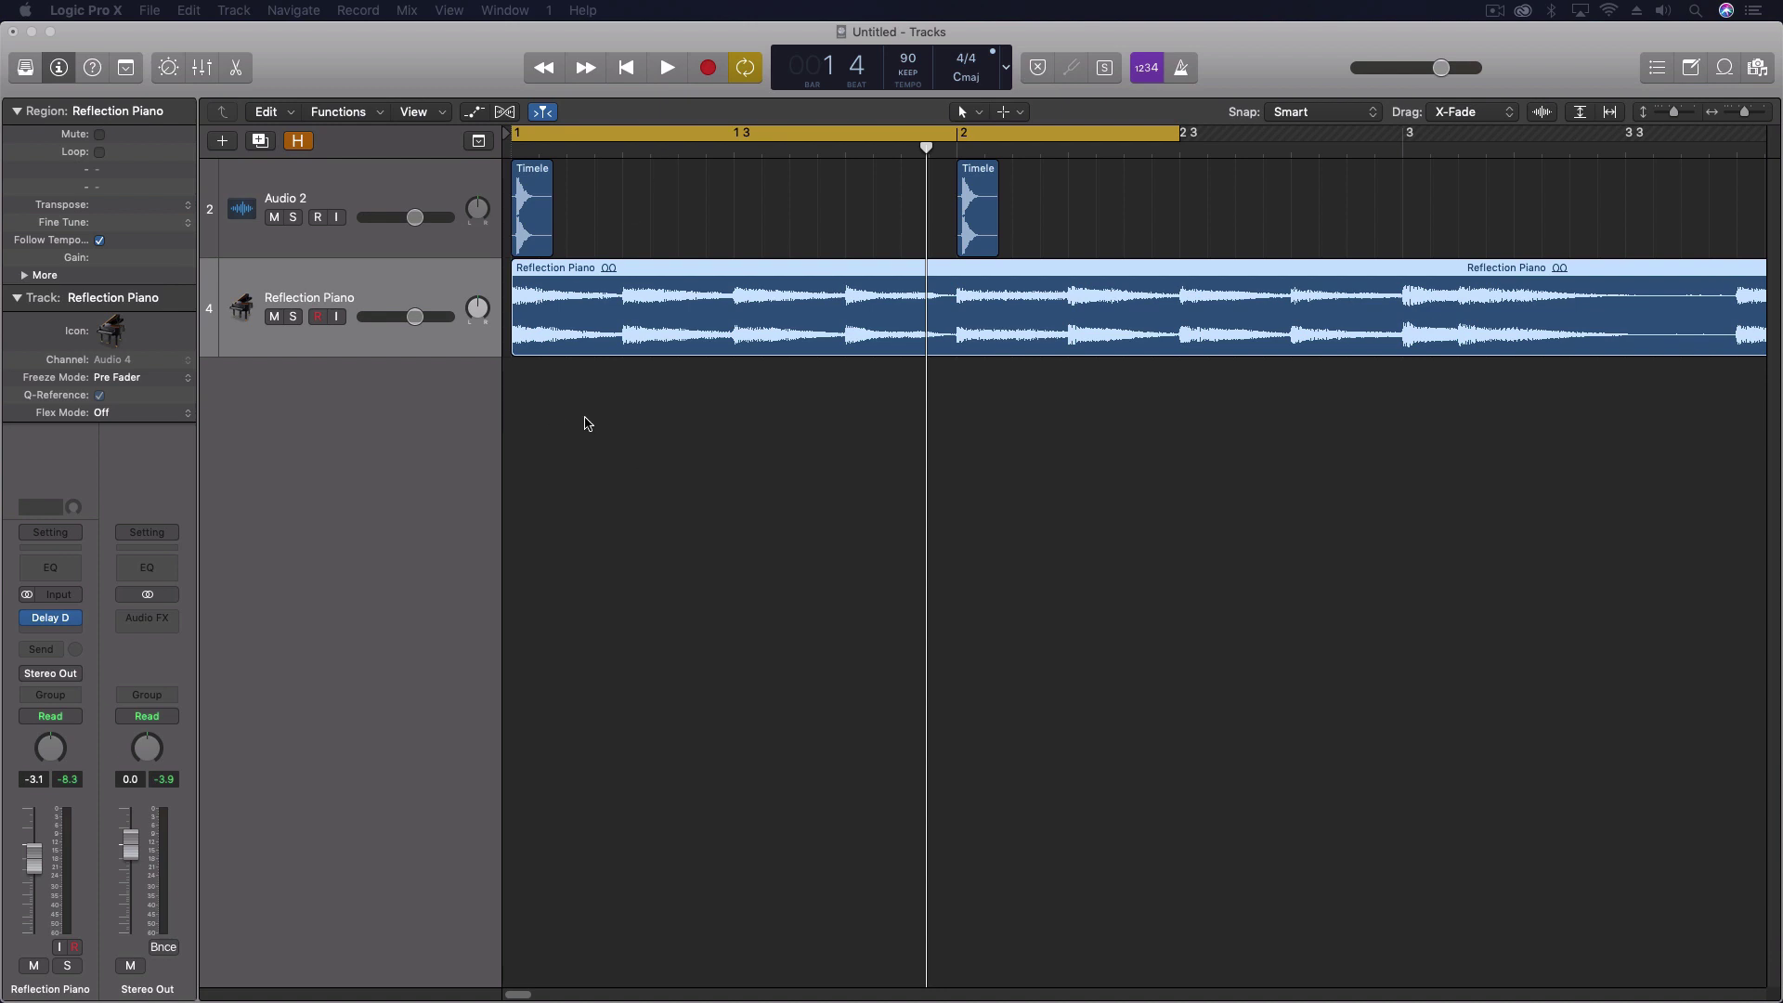
key(space)
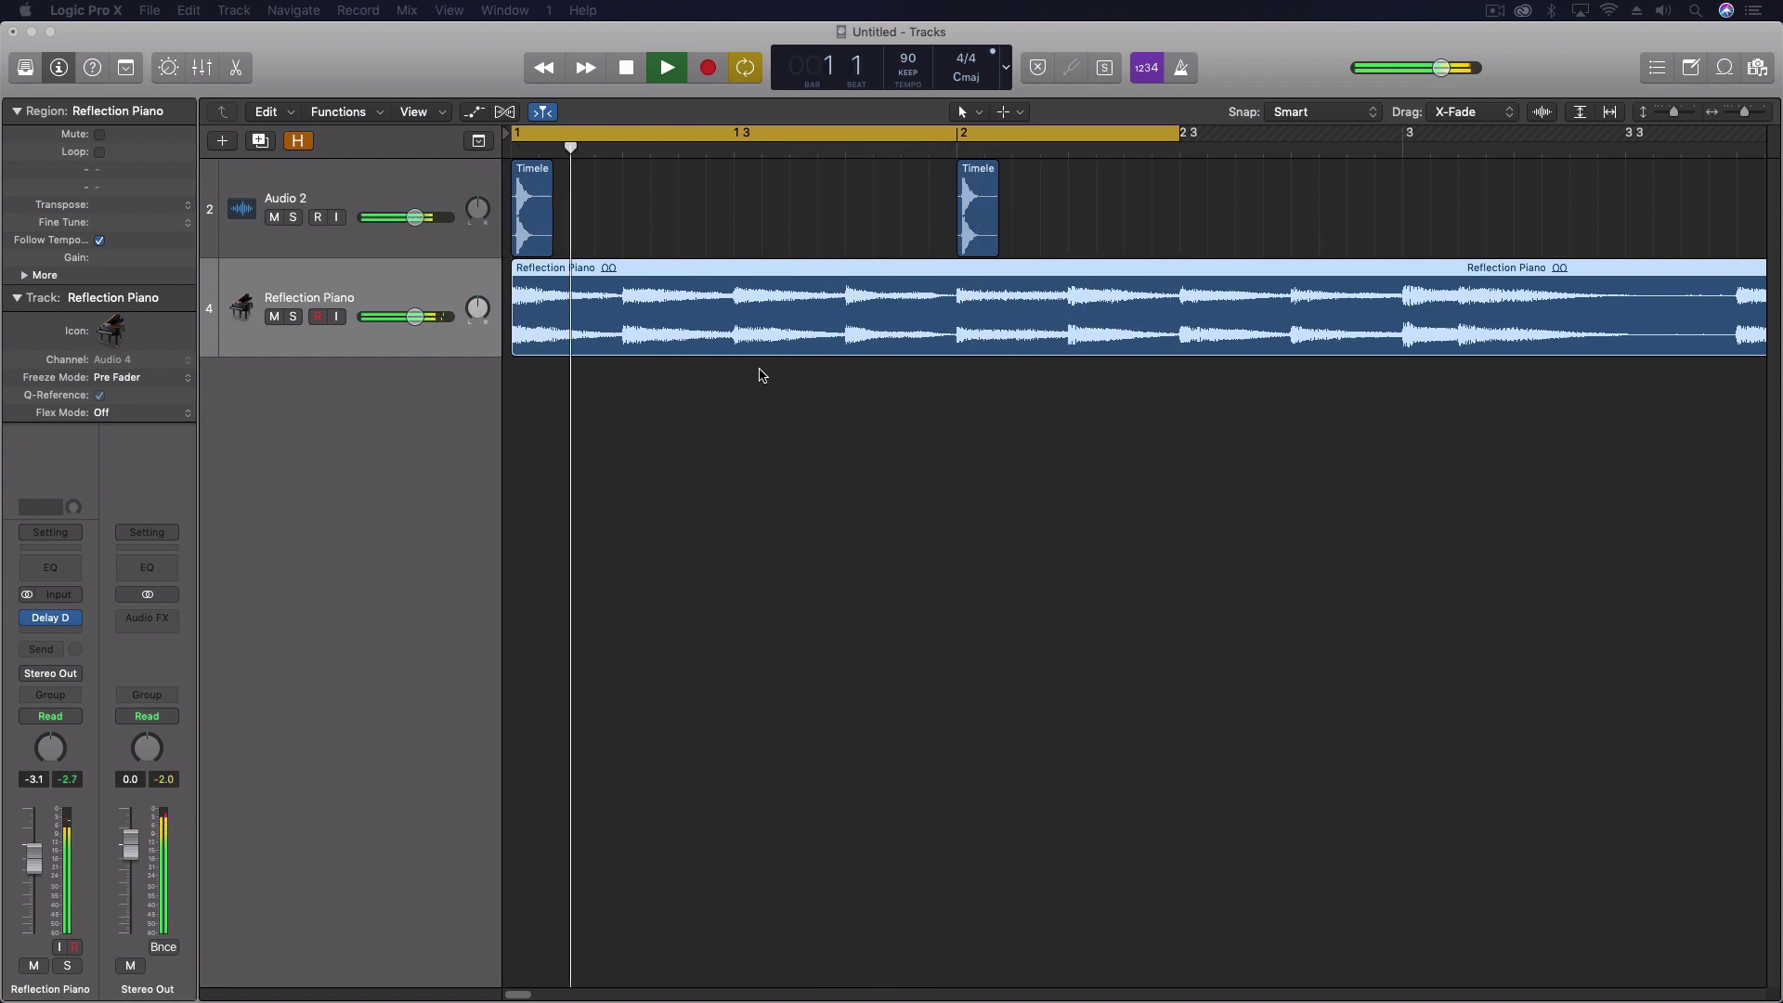
key(space)
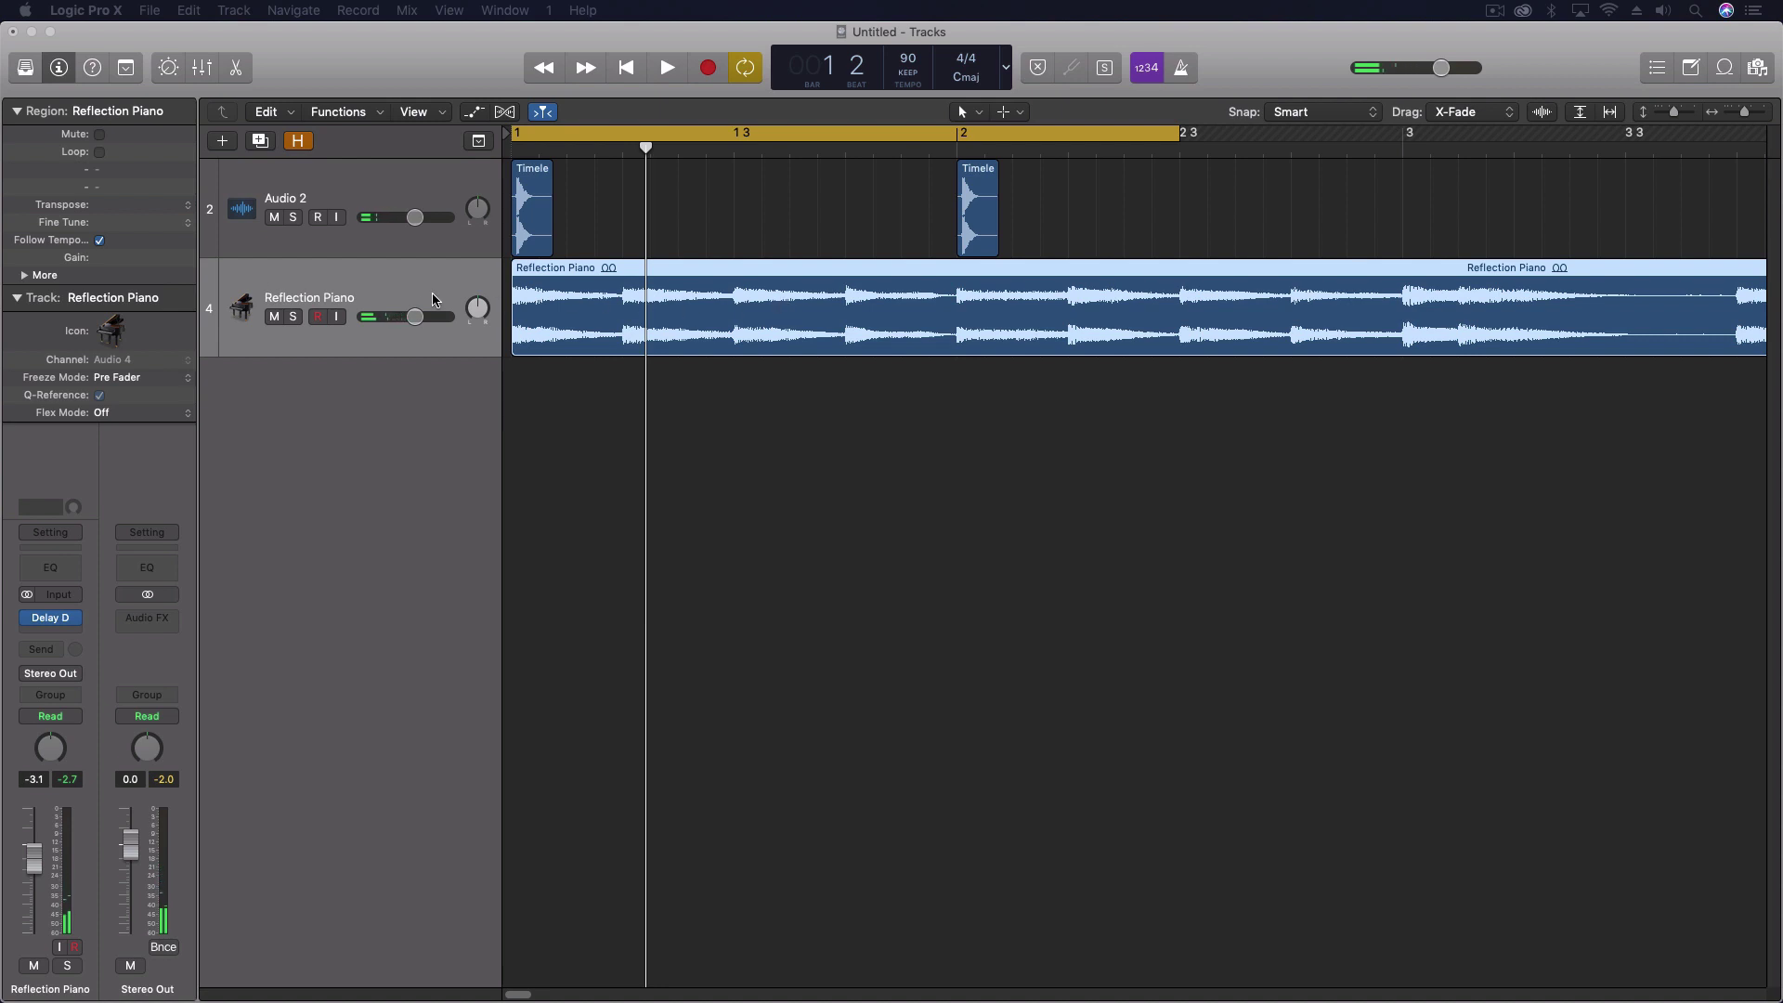
Add a new empty audio track below the Reflection Piano track.
right_click(778, 531)
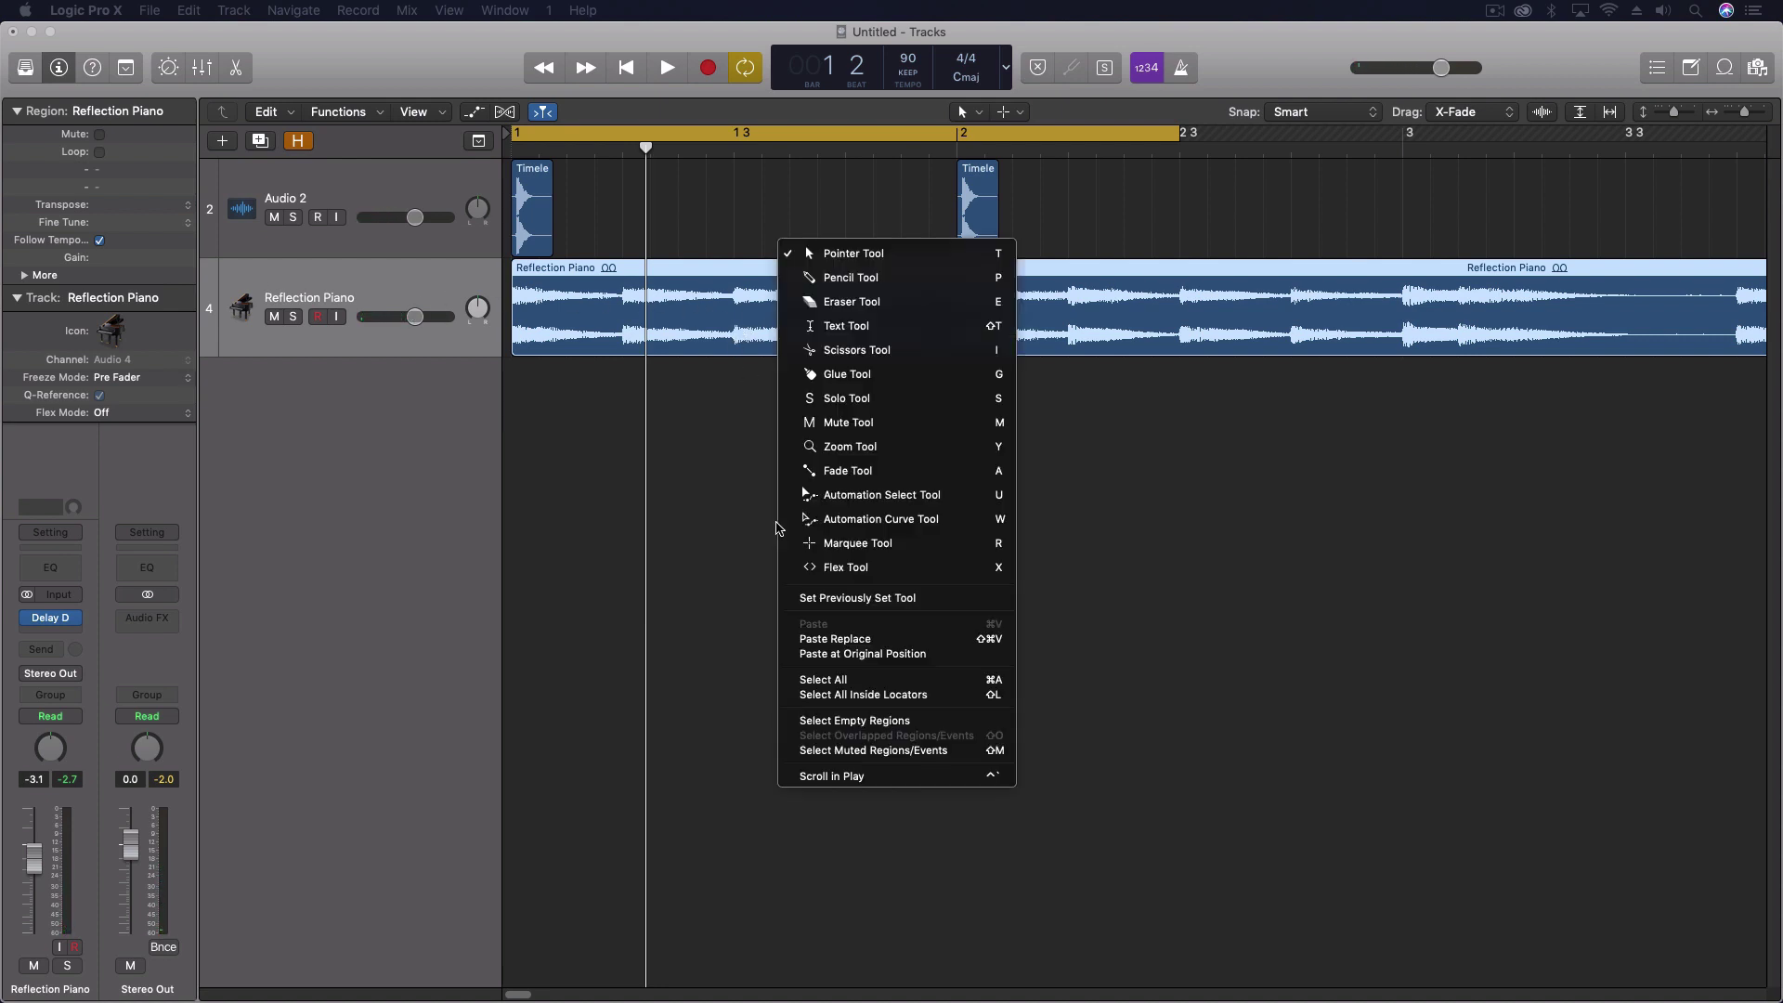
click(416, 459)
double_click(342, 398)
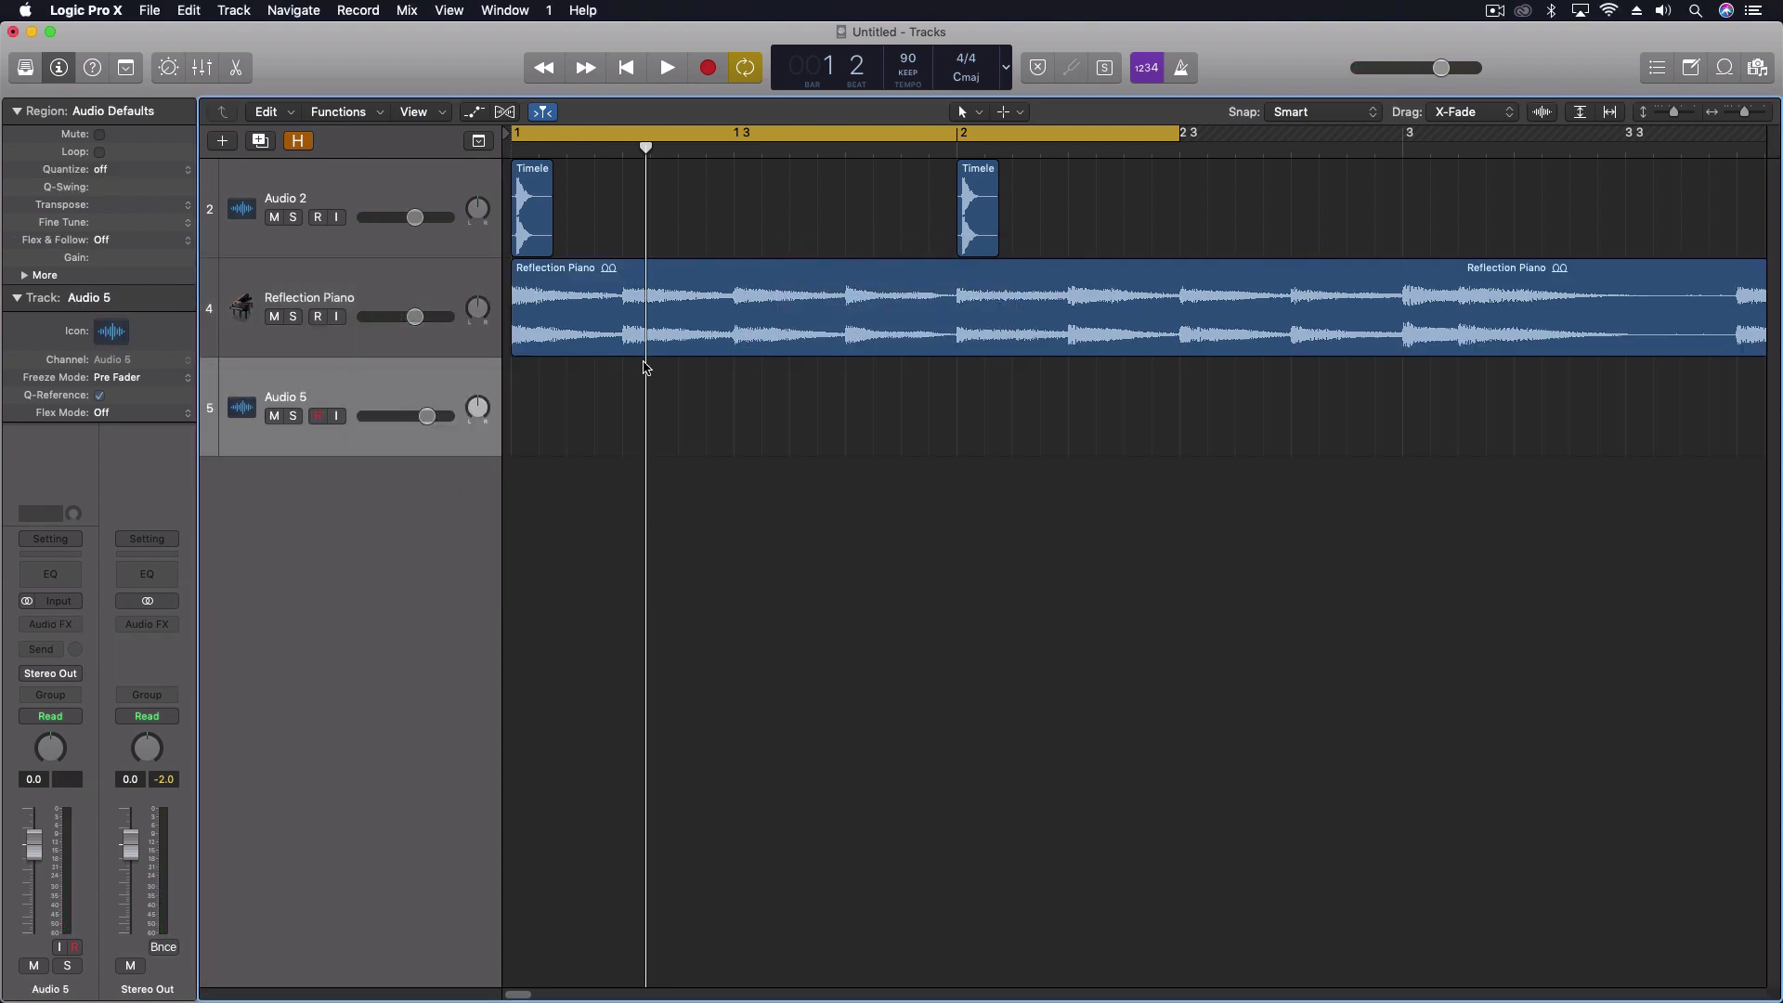
Split the Reflection Piano region with the Scissors Tool at positions 2 2 and 2 3.
right_click(791, 412)
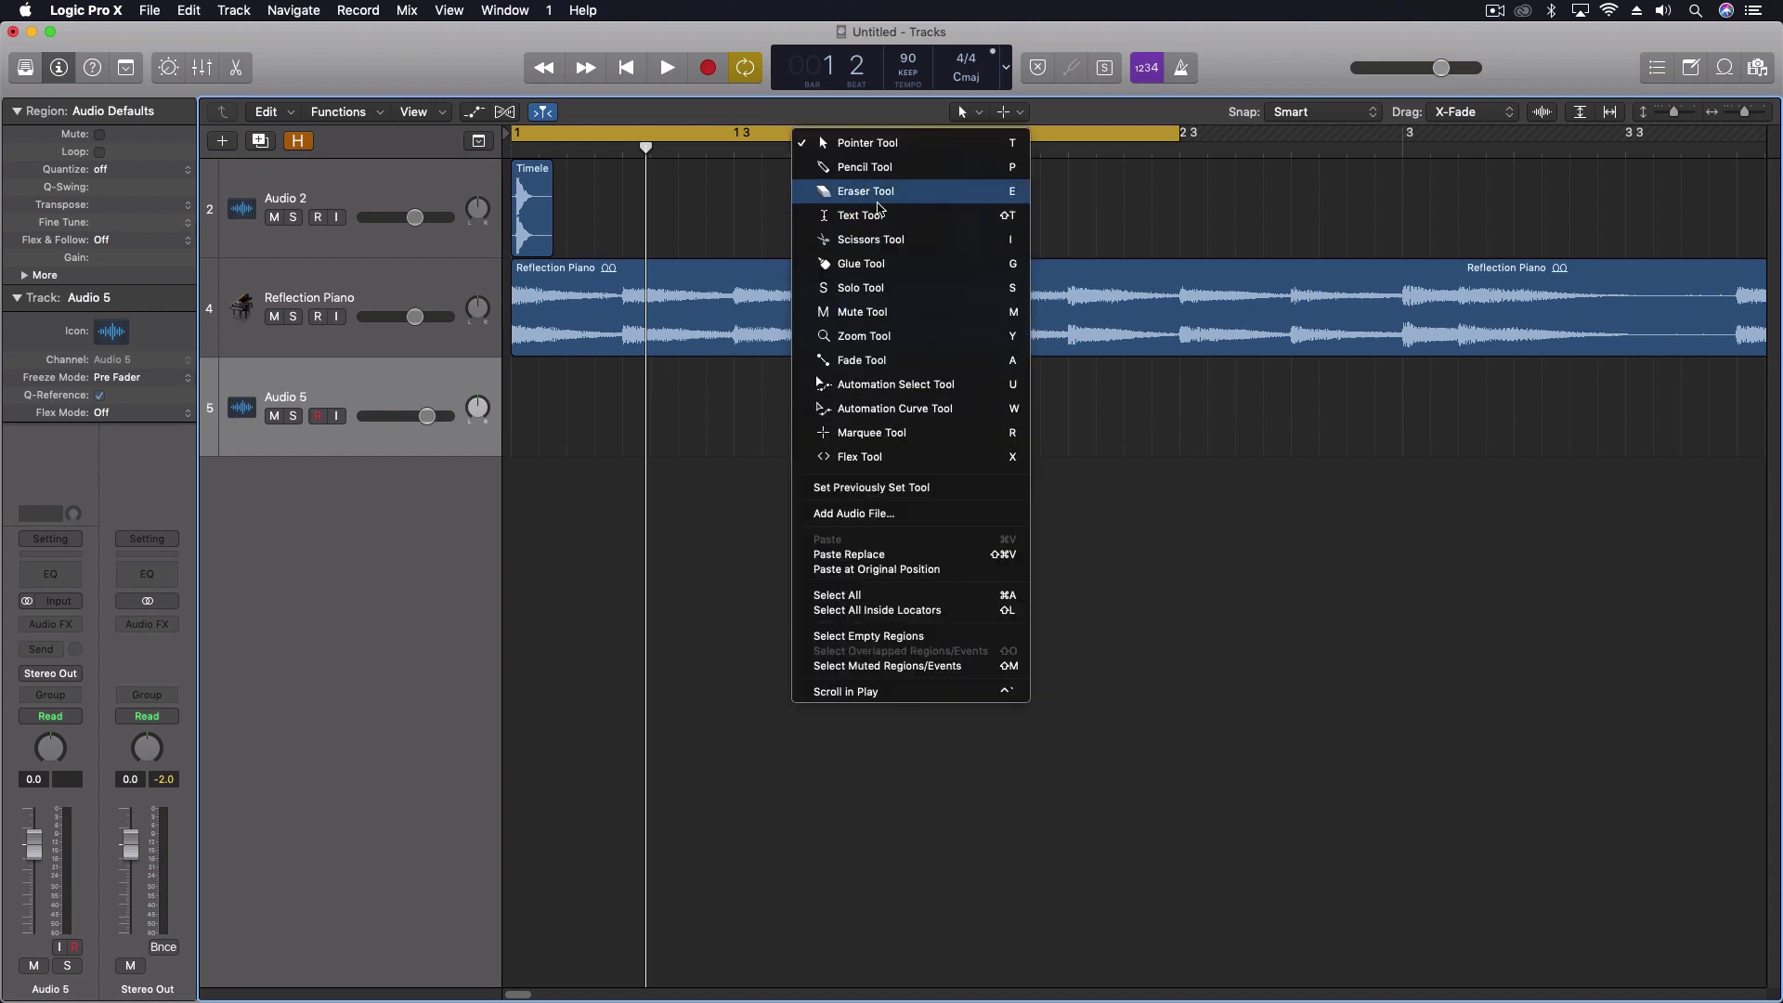
click(873, 240)
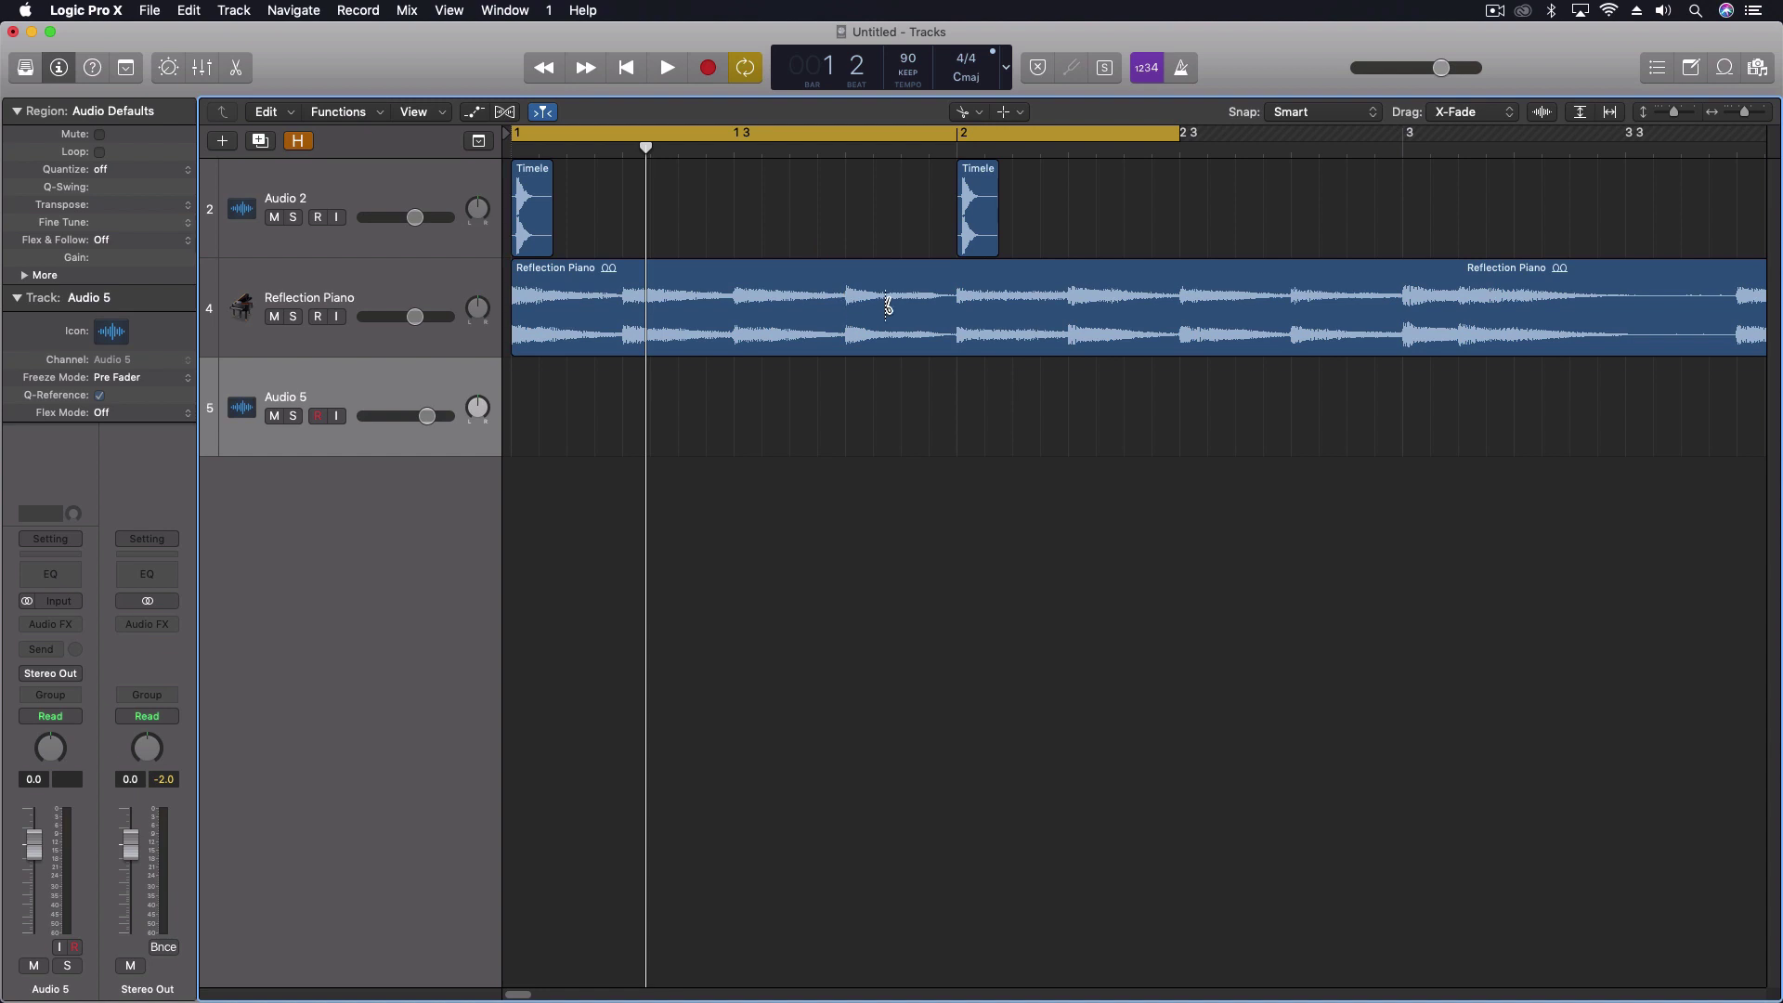
click(1068, 303)
click(1180, 305)
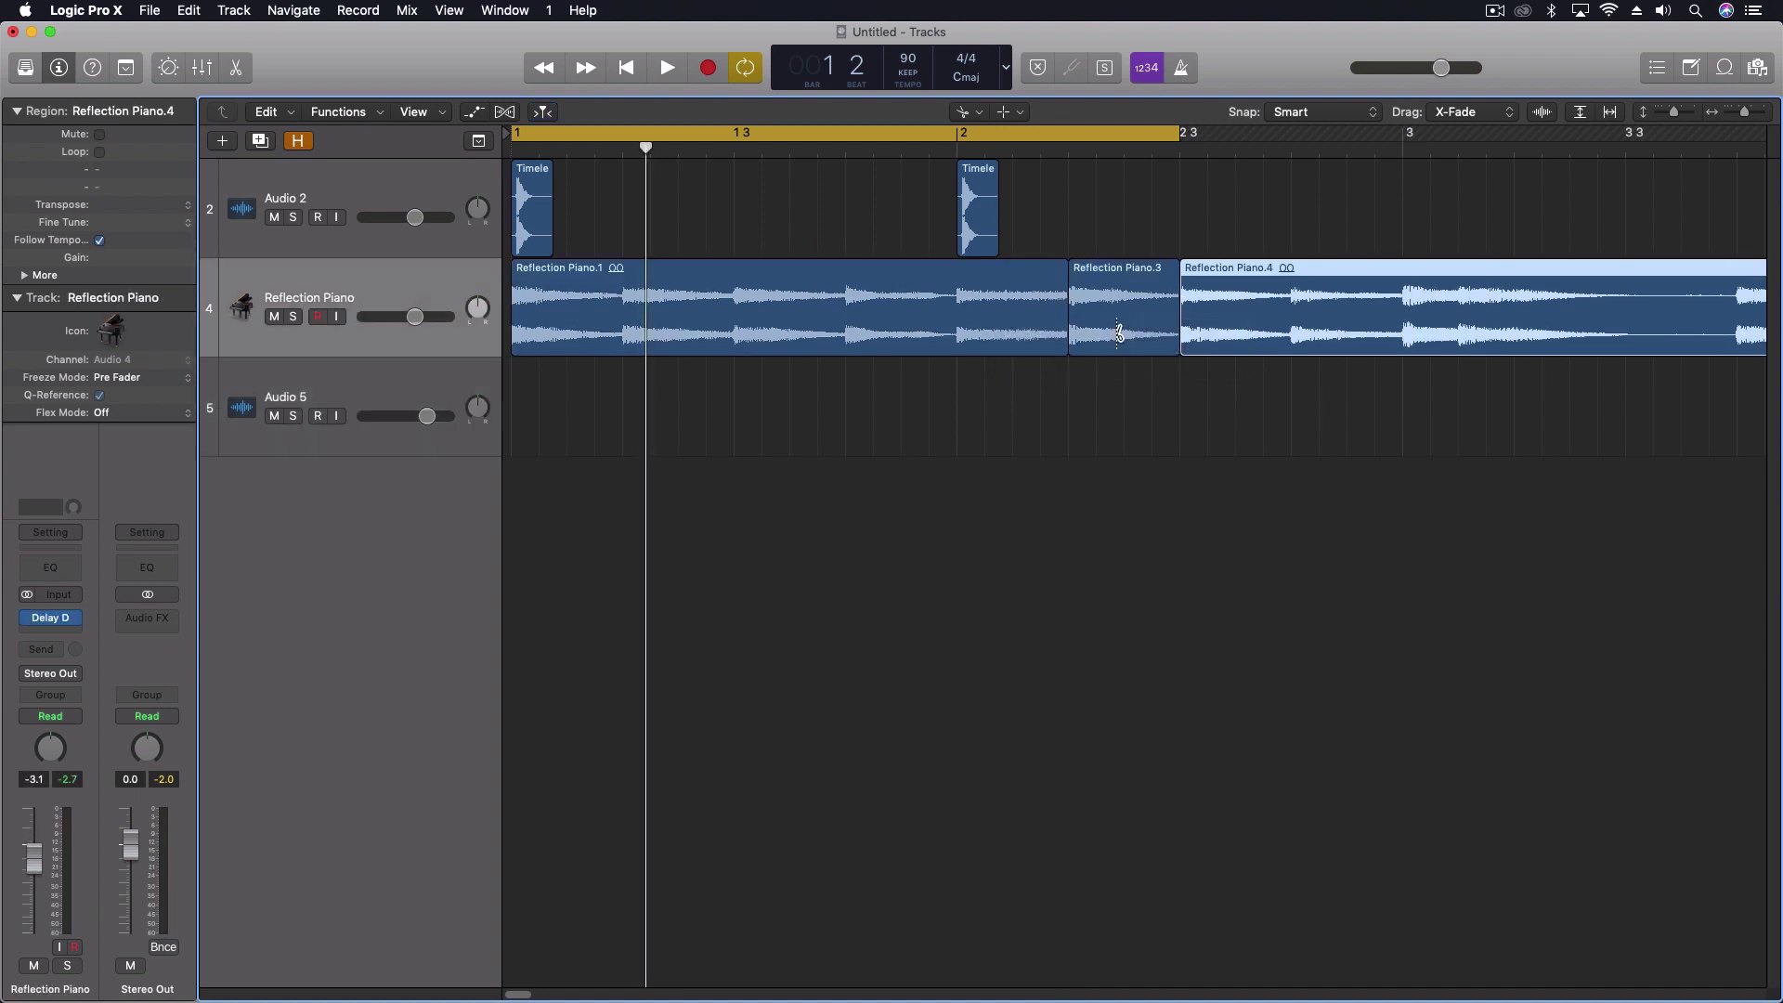
Move the one-beat piano slice between 2 2 and 2 3 down to the Audio 5 track with the Pointer Tool.
right_click(1113, 396)
click(1155, 137)
drag(1128, 296, 1129, 394)
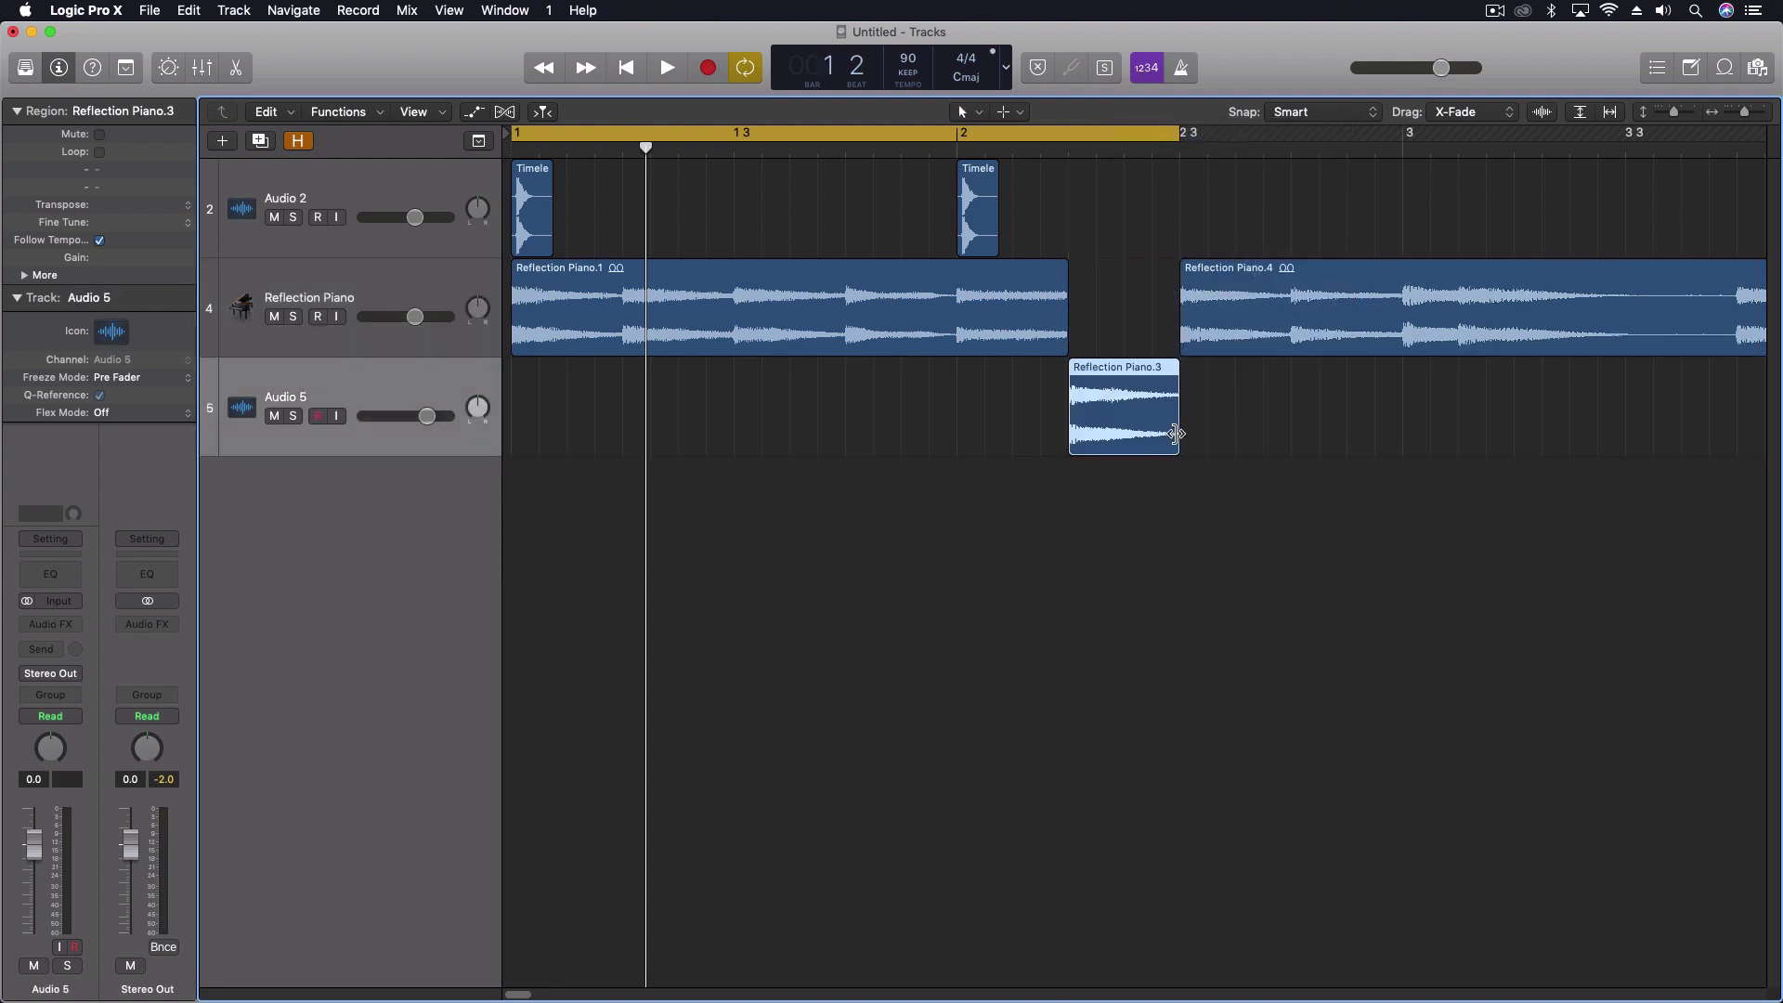
Show the mixer, move the Delay Designer from the Reflection Piano channel to Audio 5 and briefly play the project.
key(x)
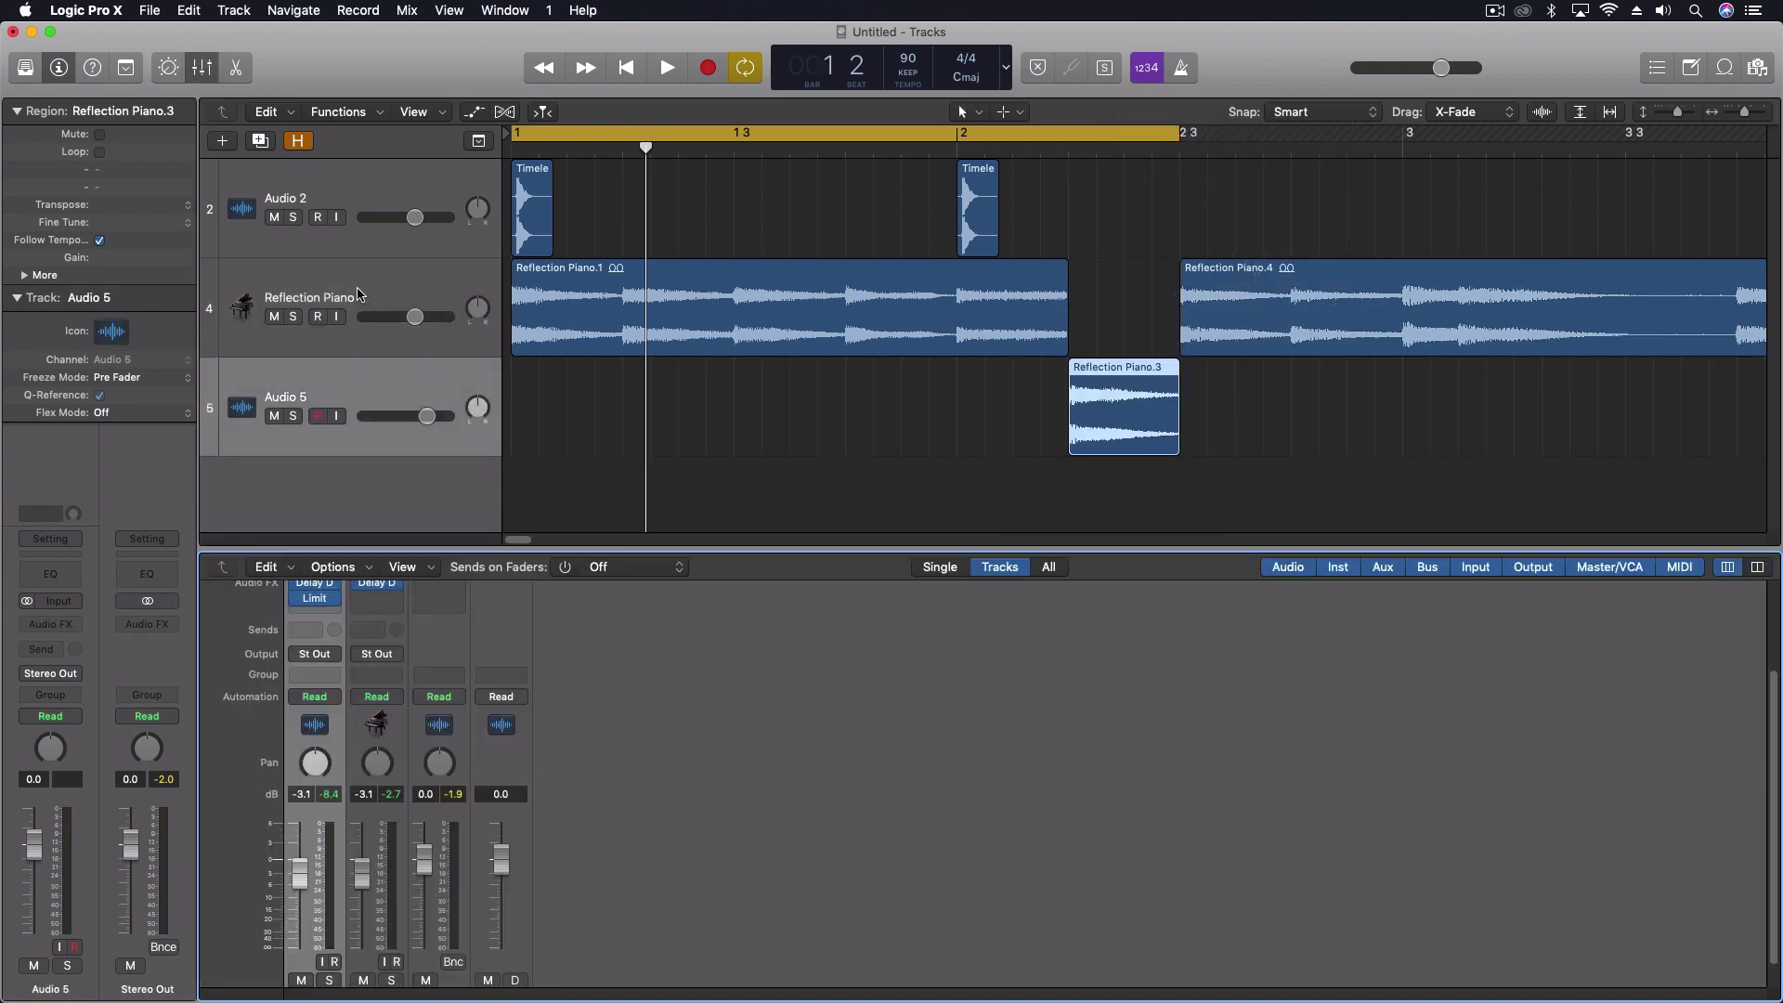
drag(382, 585, 447, 643)
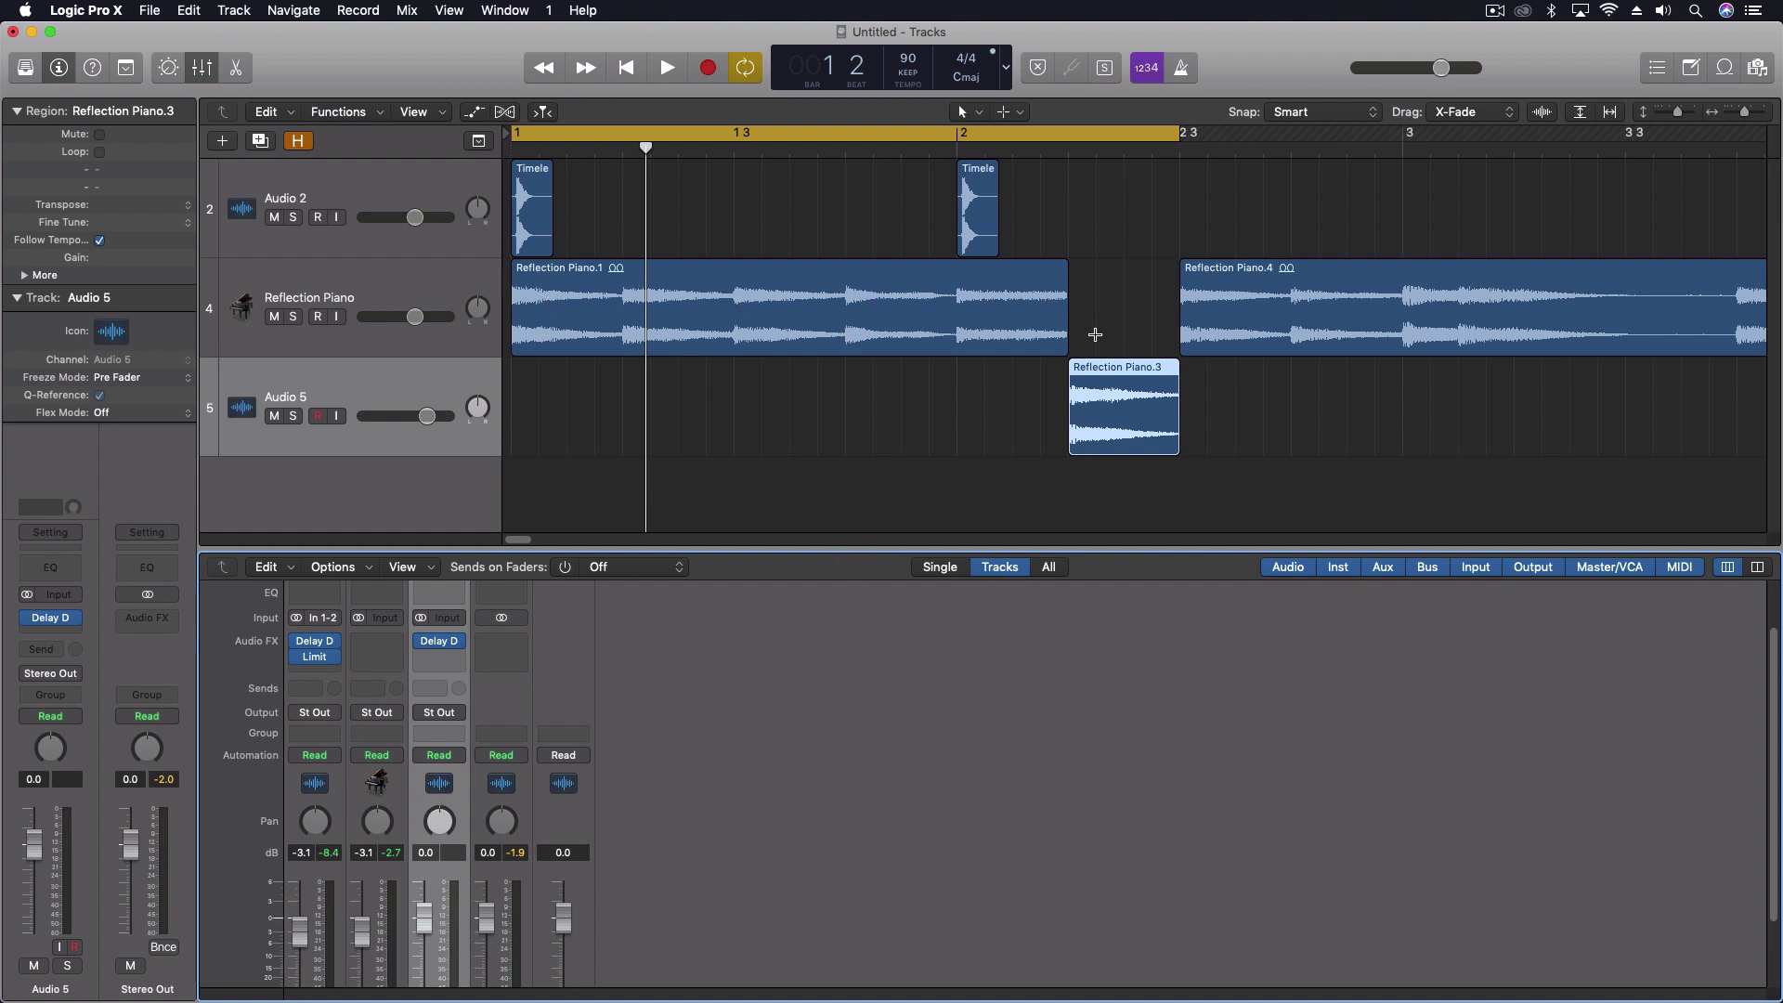
key(space)
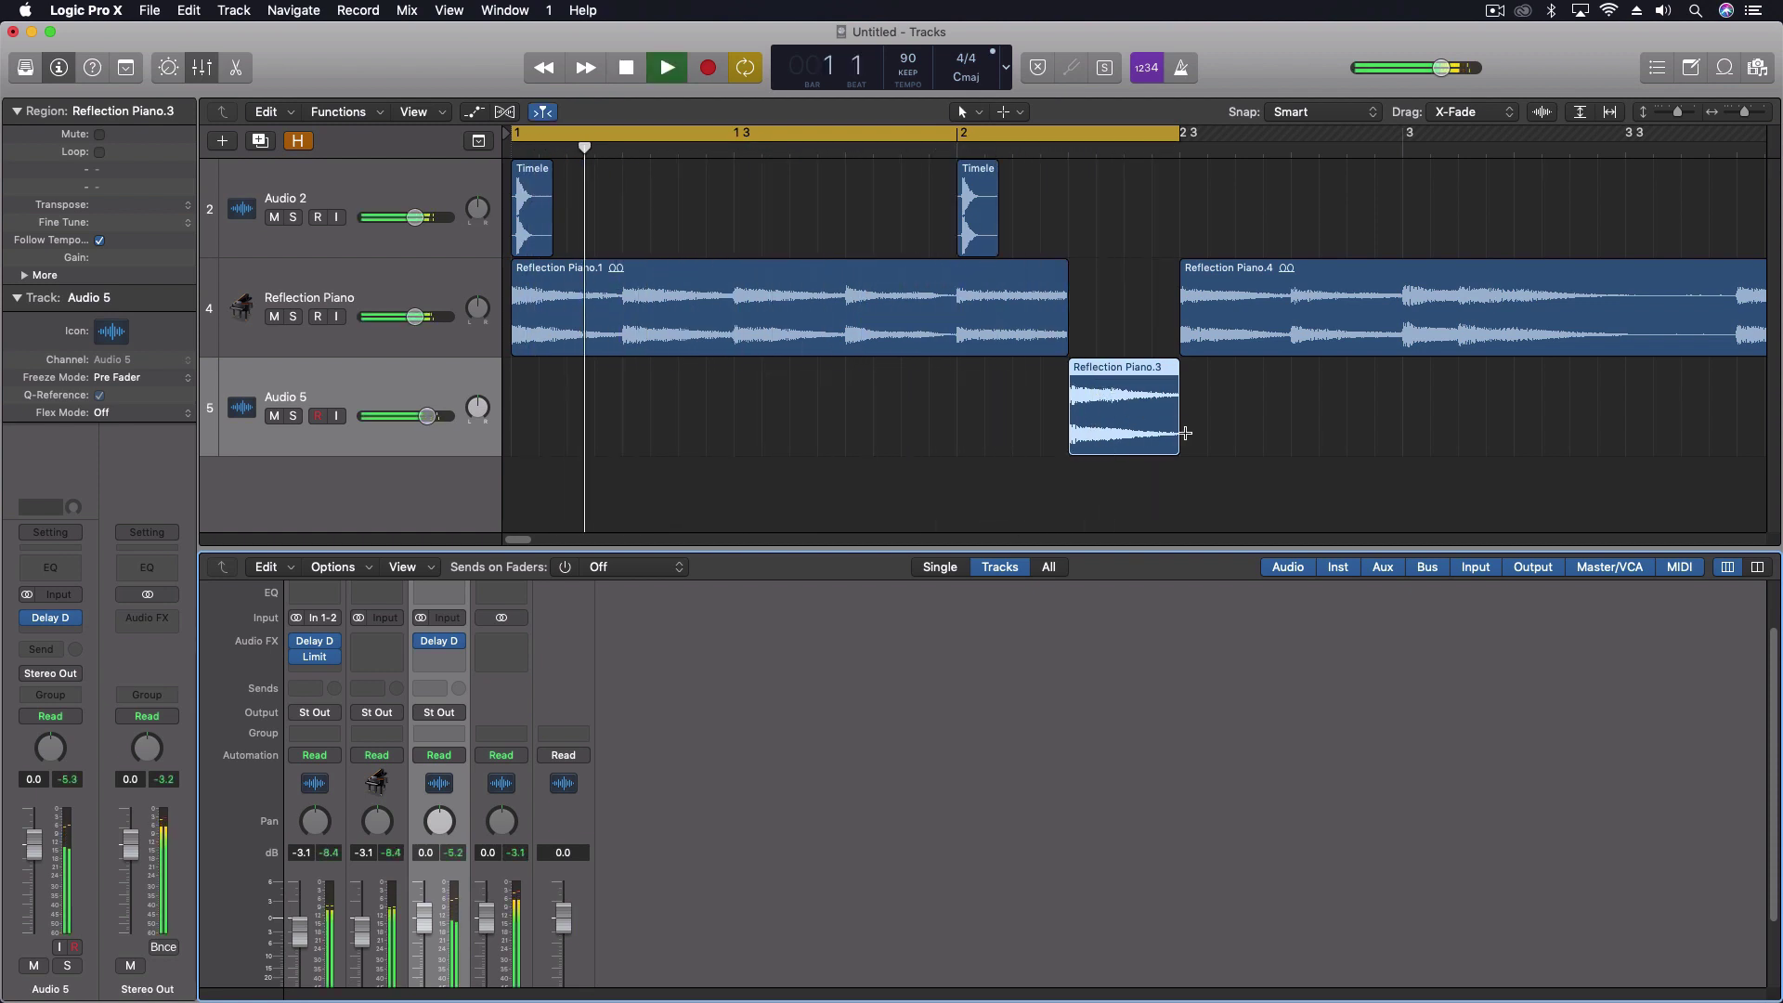
key(space)
Trim the end of the piano slice on Audio 5 to a very short stab and play it back.
drag(1176, 441, 1083, 426)
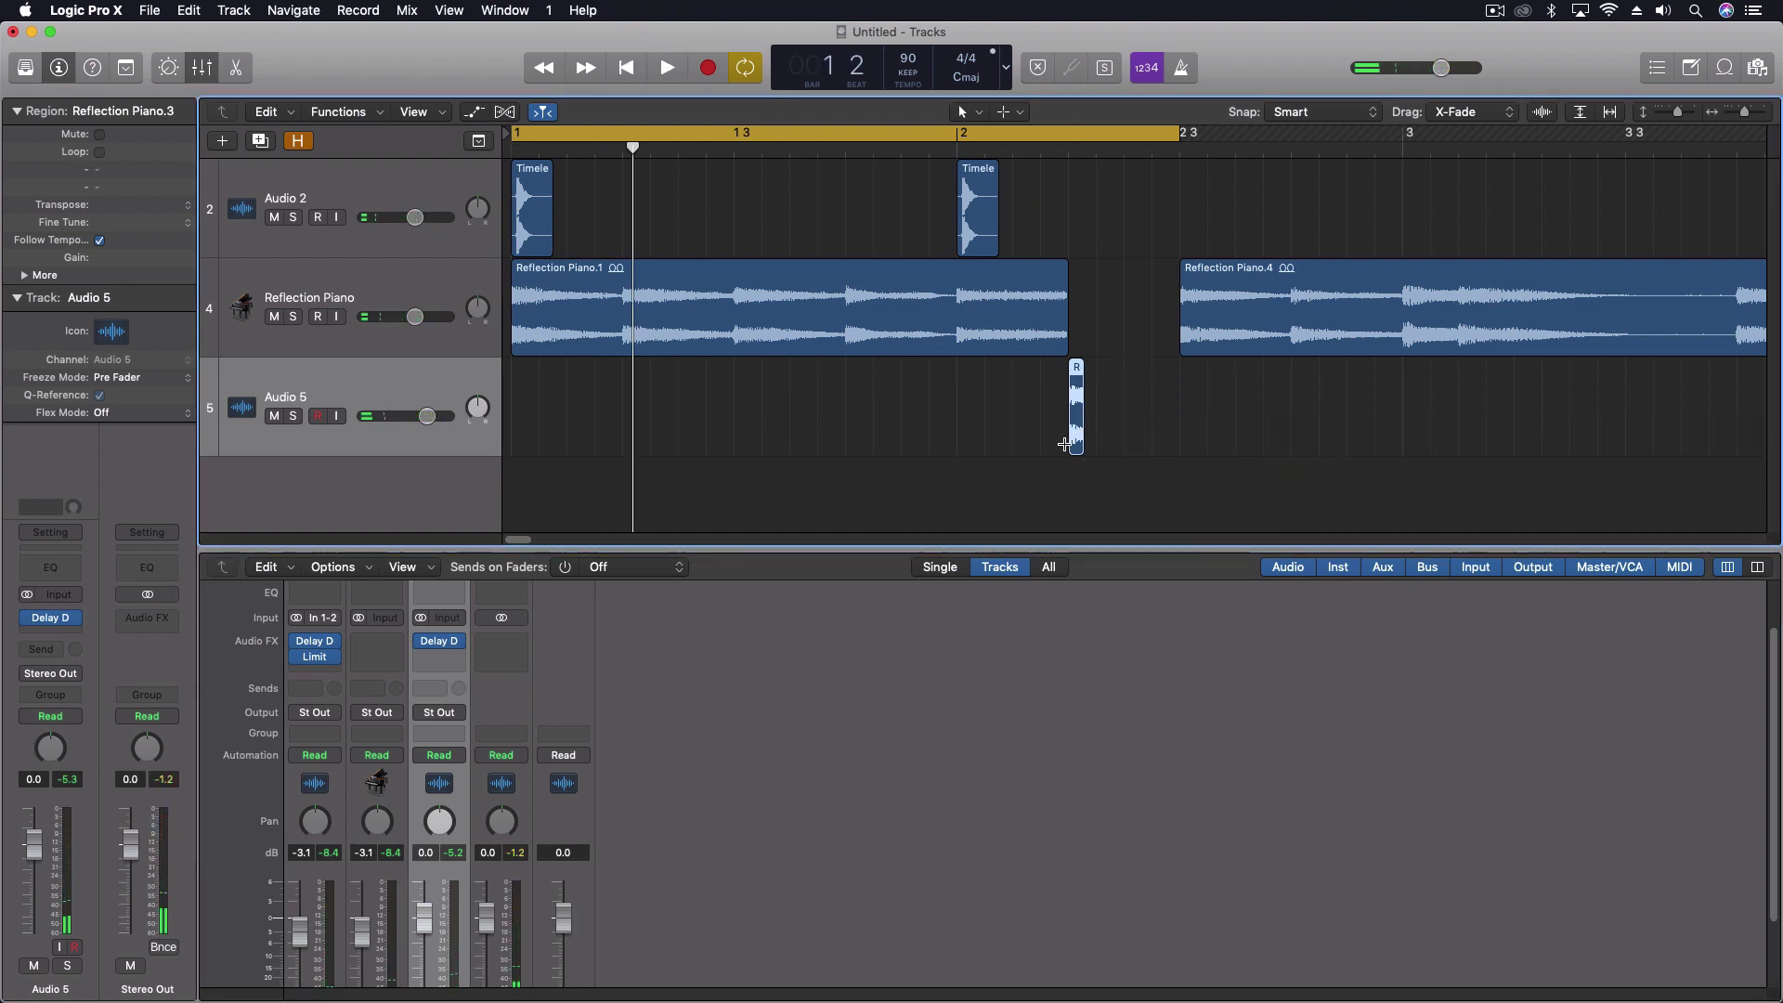
key(space)
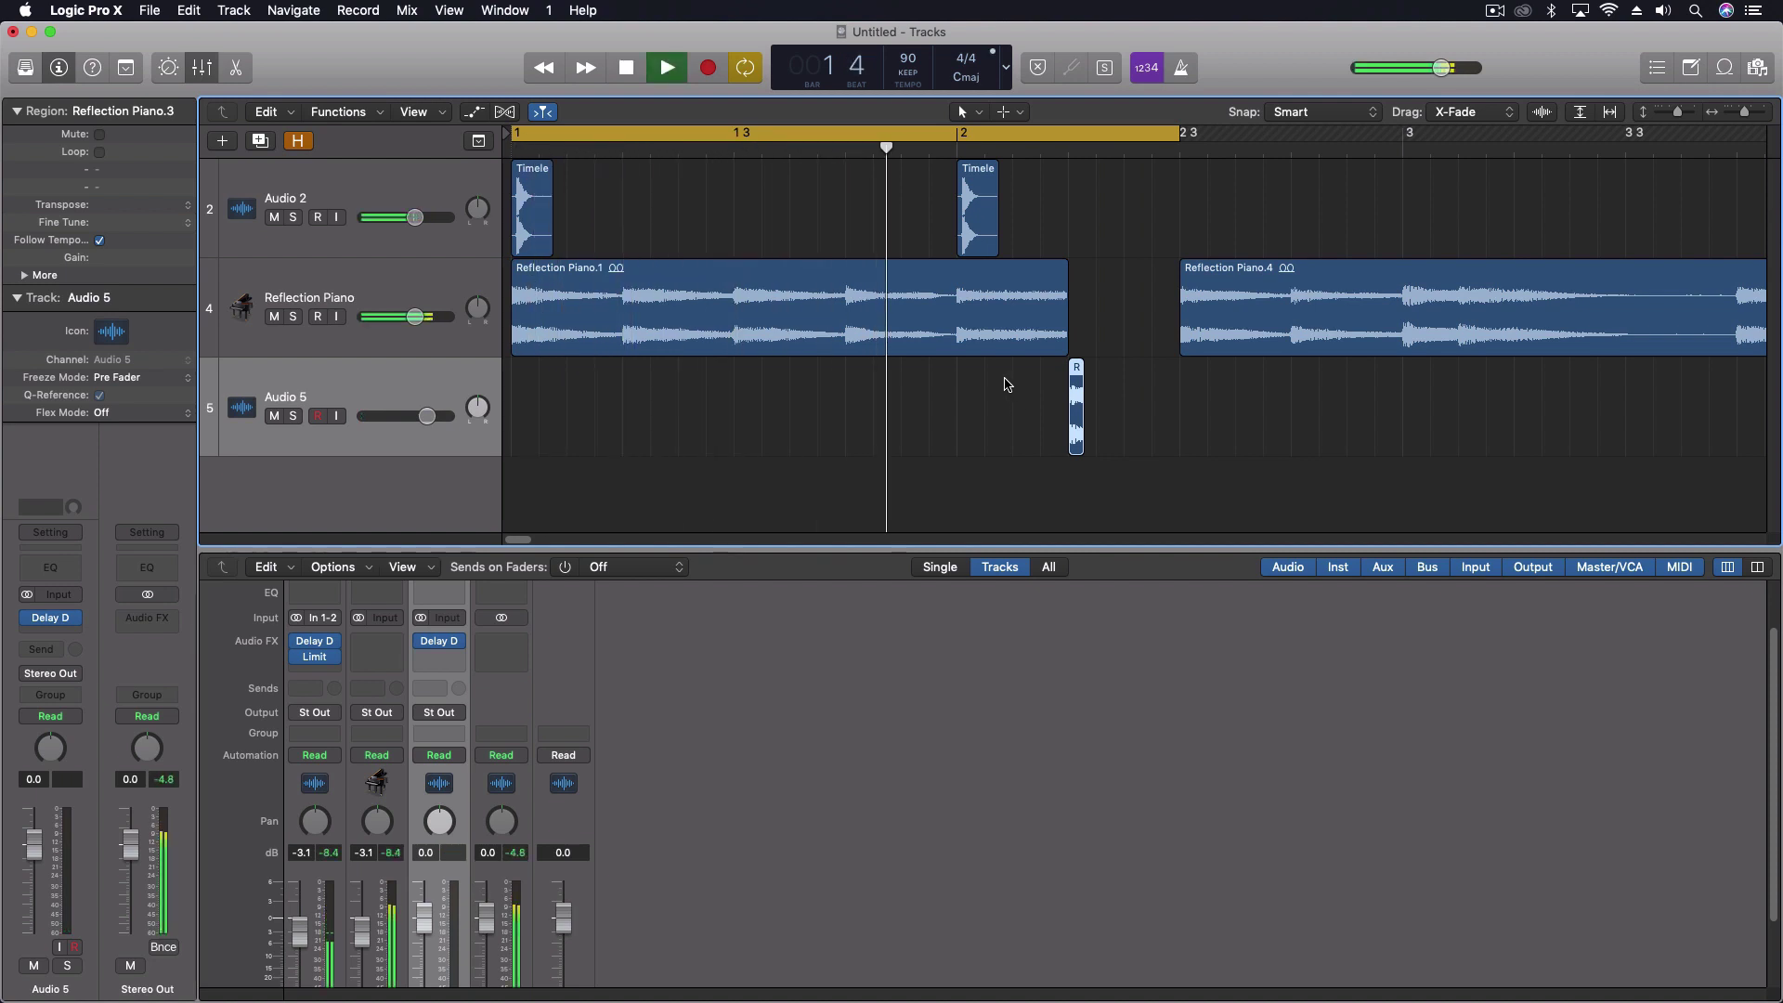
key(space)
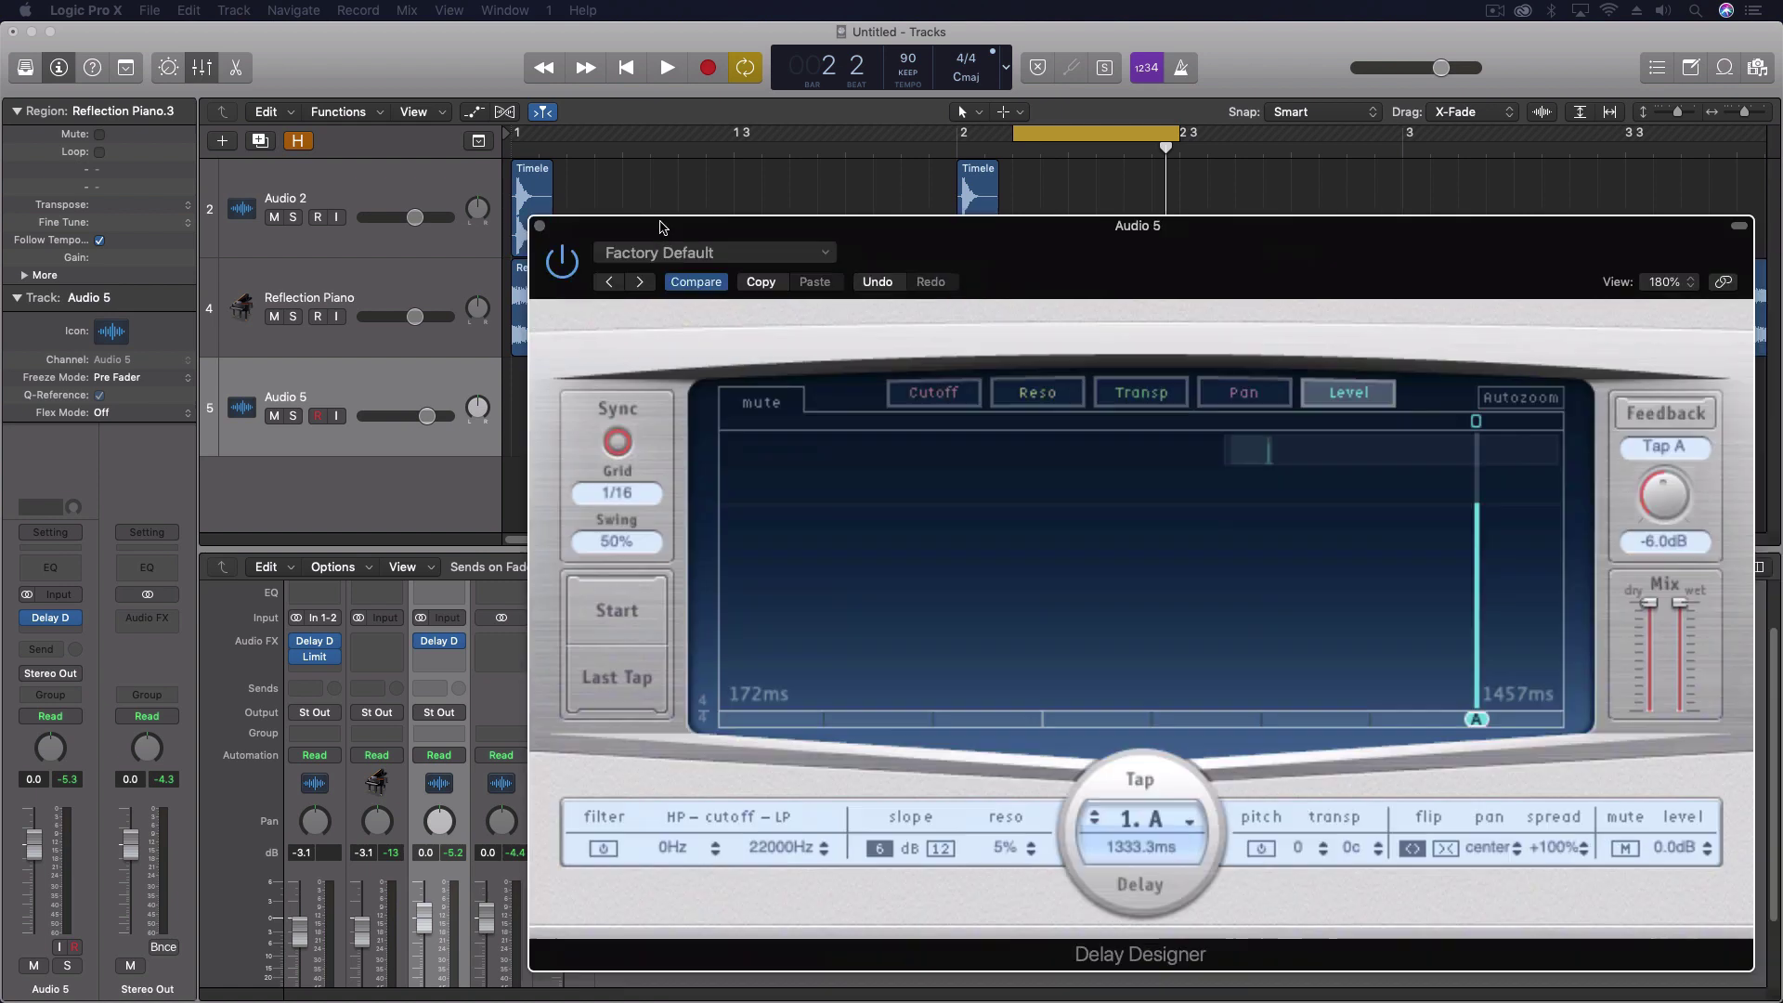
Keep the Delay Designer grid at 1/16, widen its visible time range and move tap A to 333.3 ms.
drag(707, 248, 415, 137)
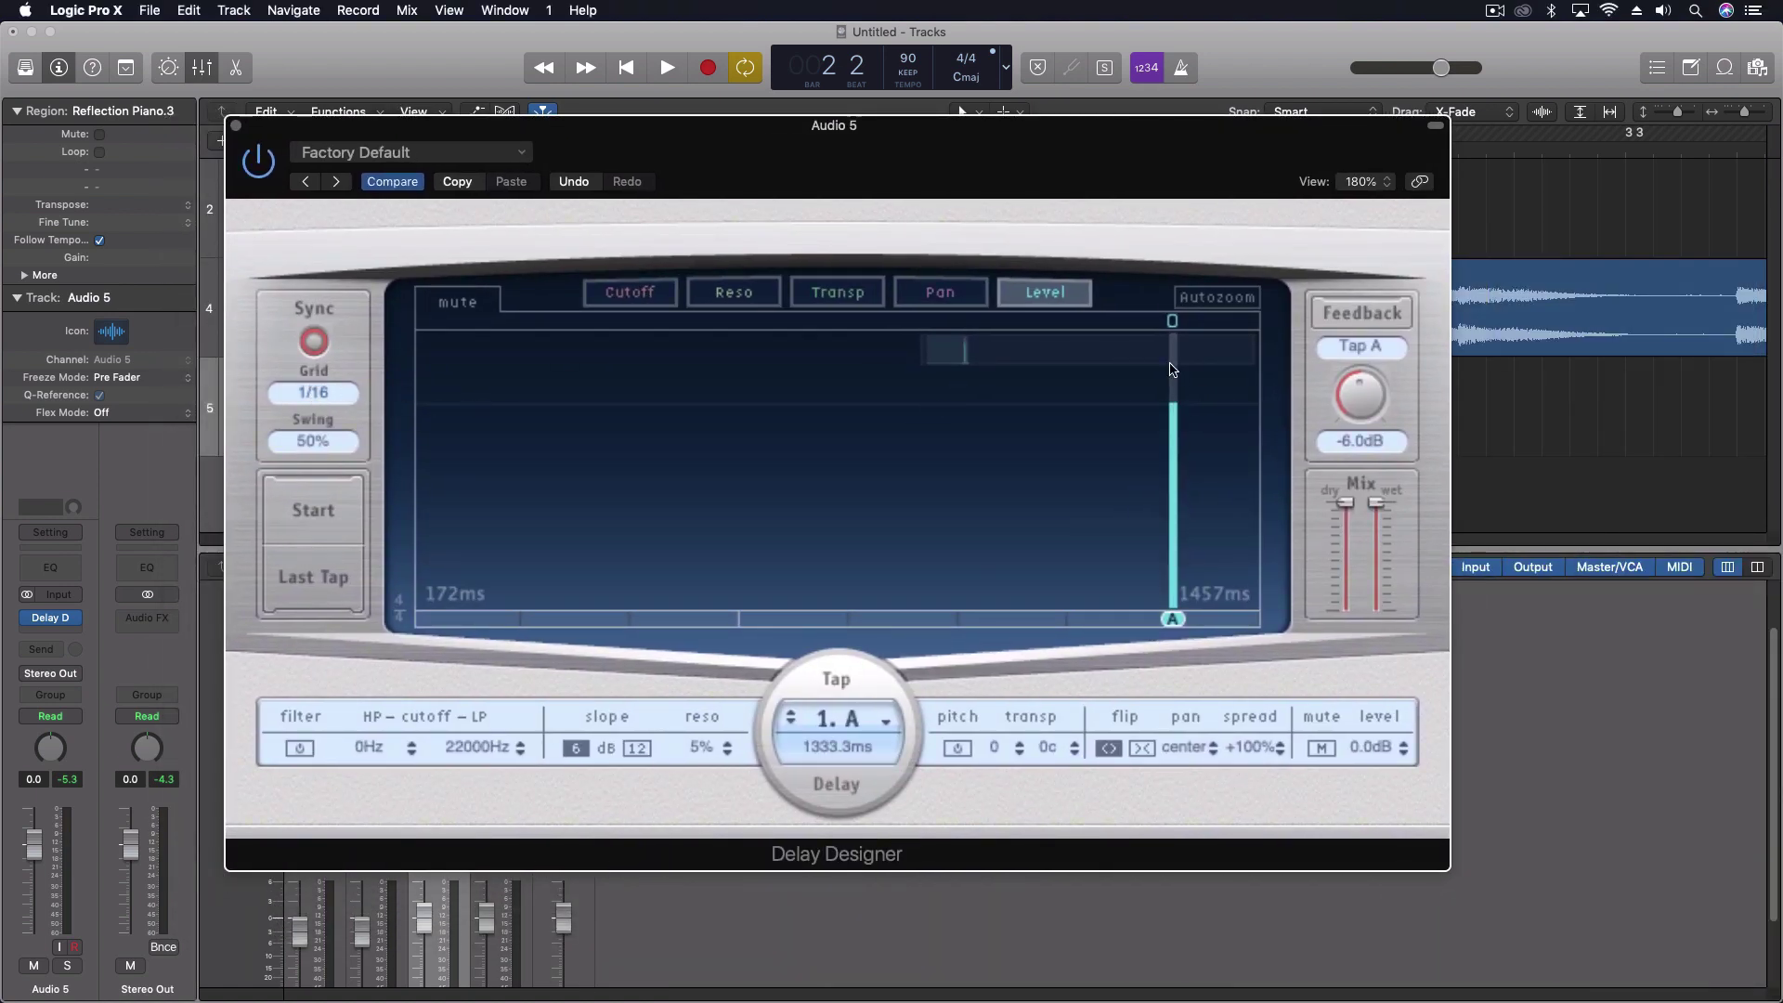
click(312, 392)
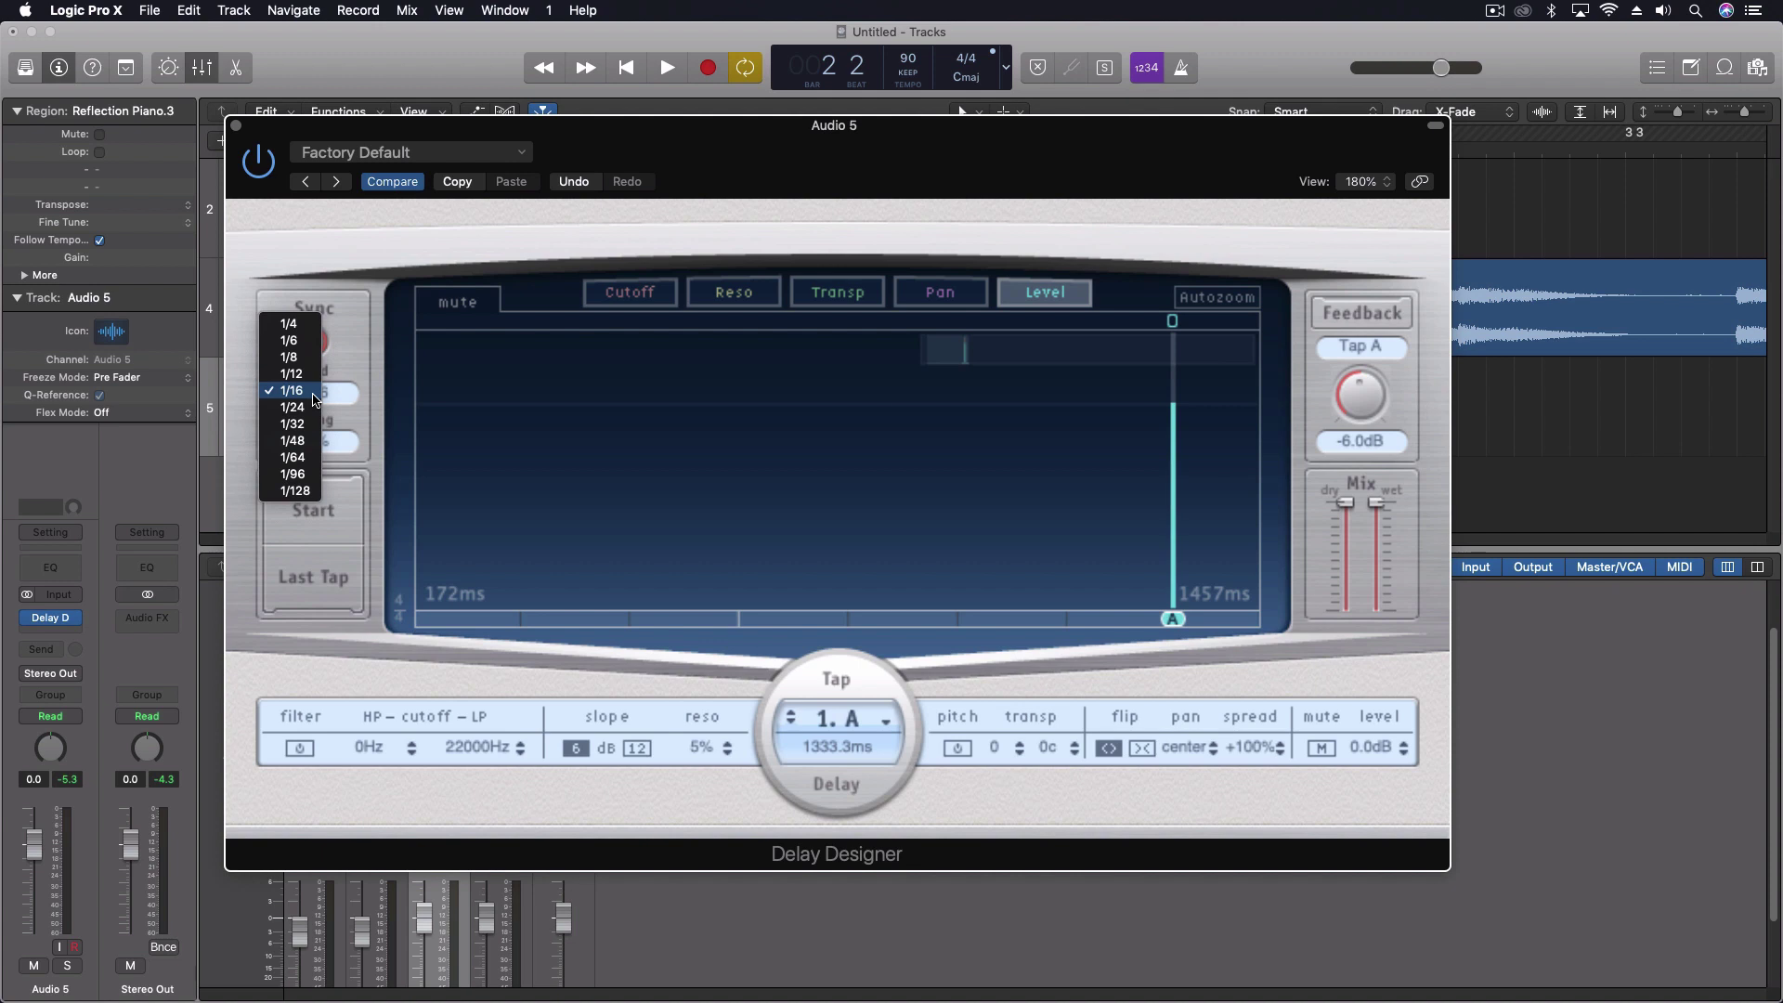
click(314, 397)
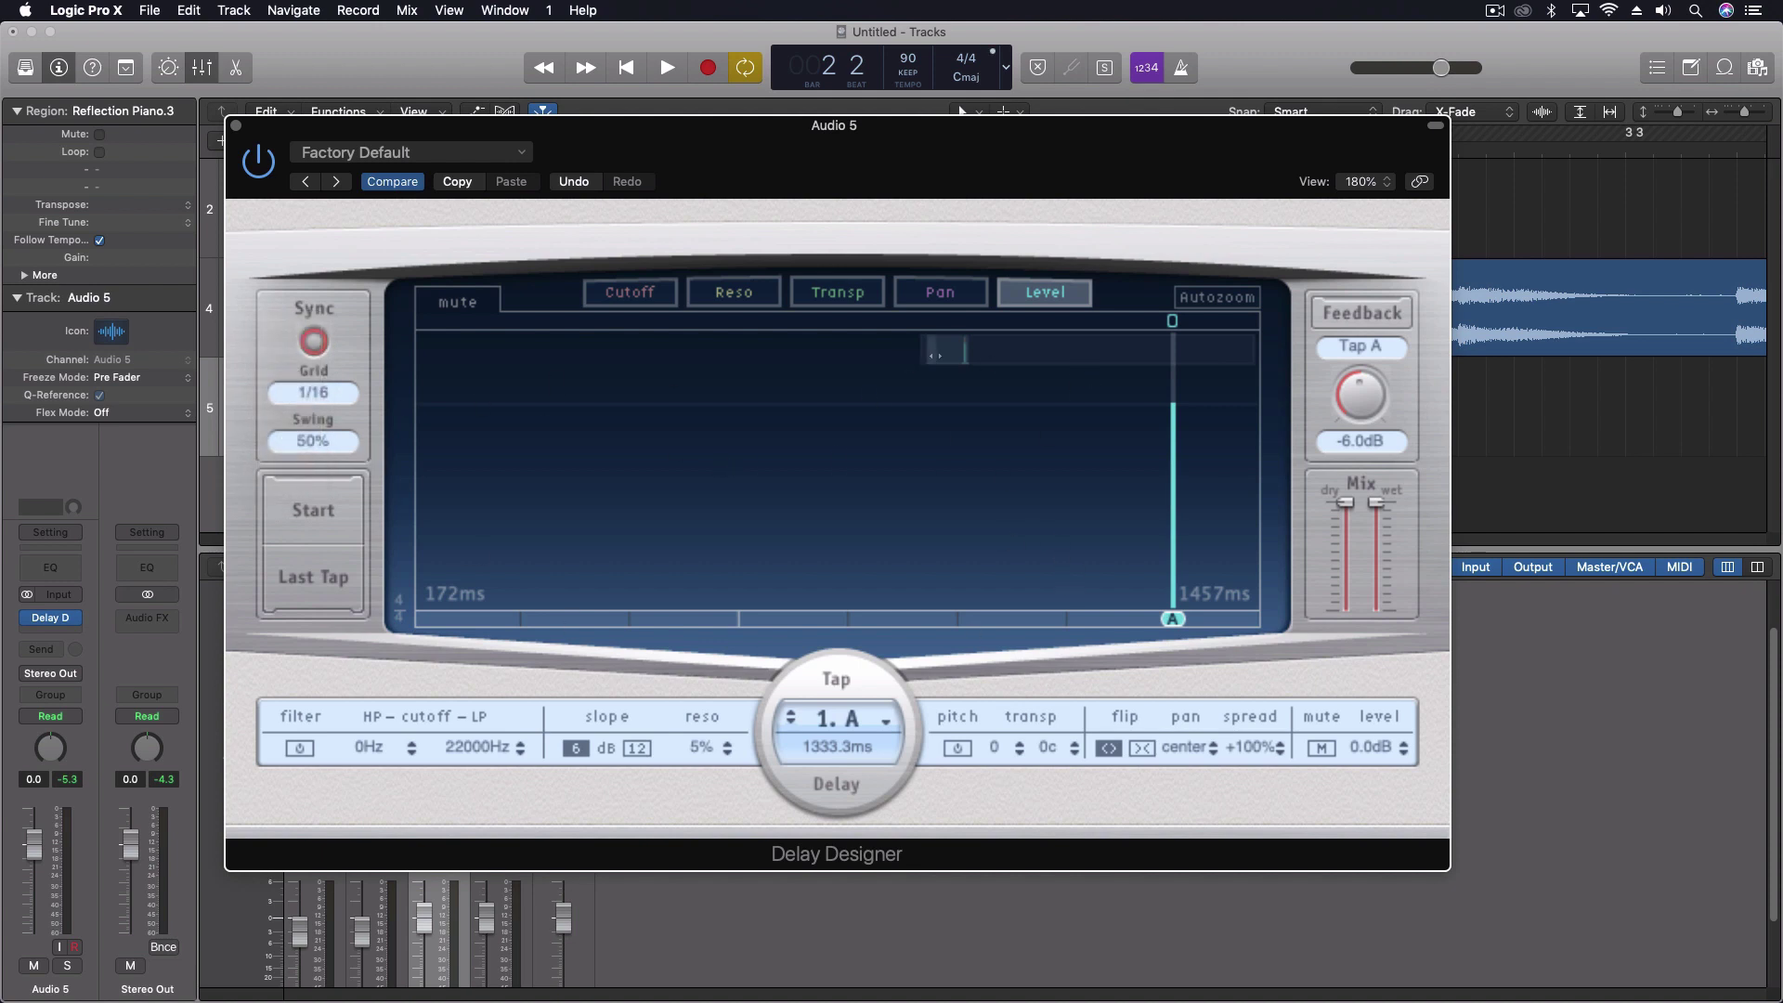
drag(935, 356, 844, 355)
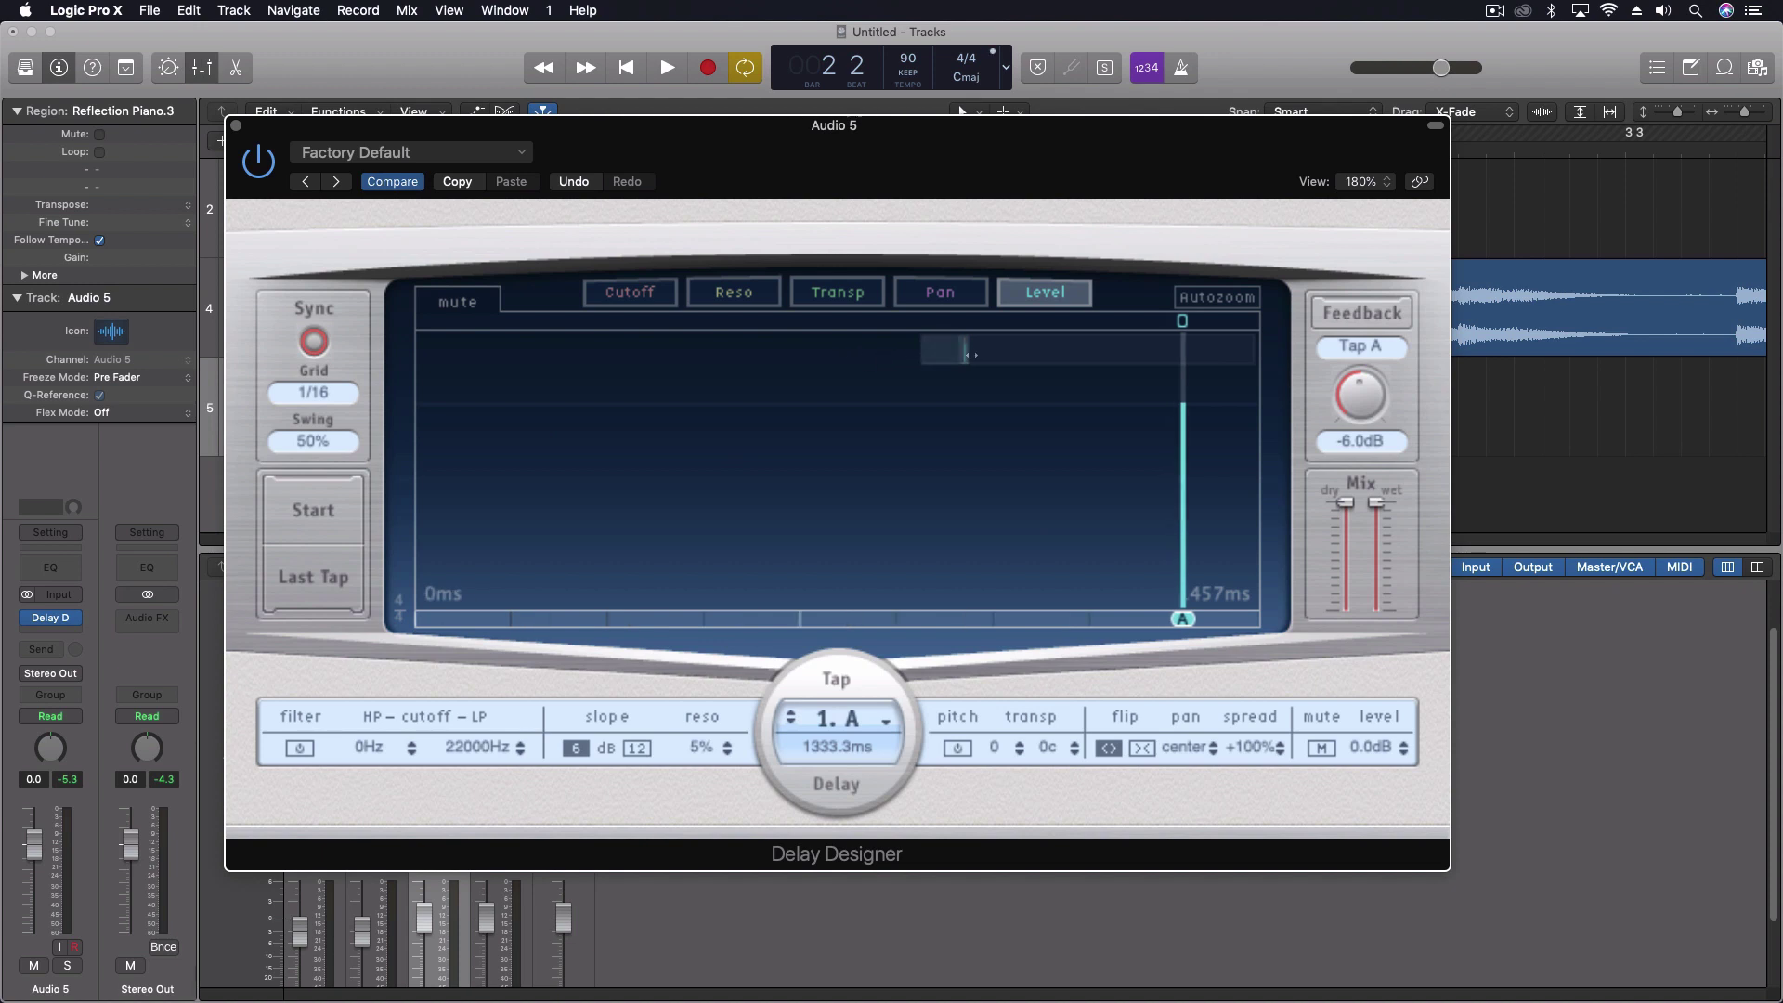
drag(969, 354, 1056, 358)
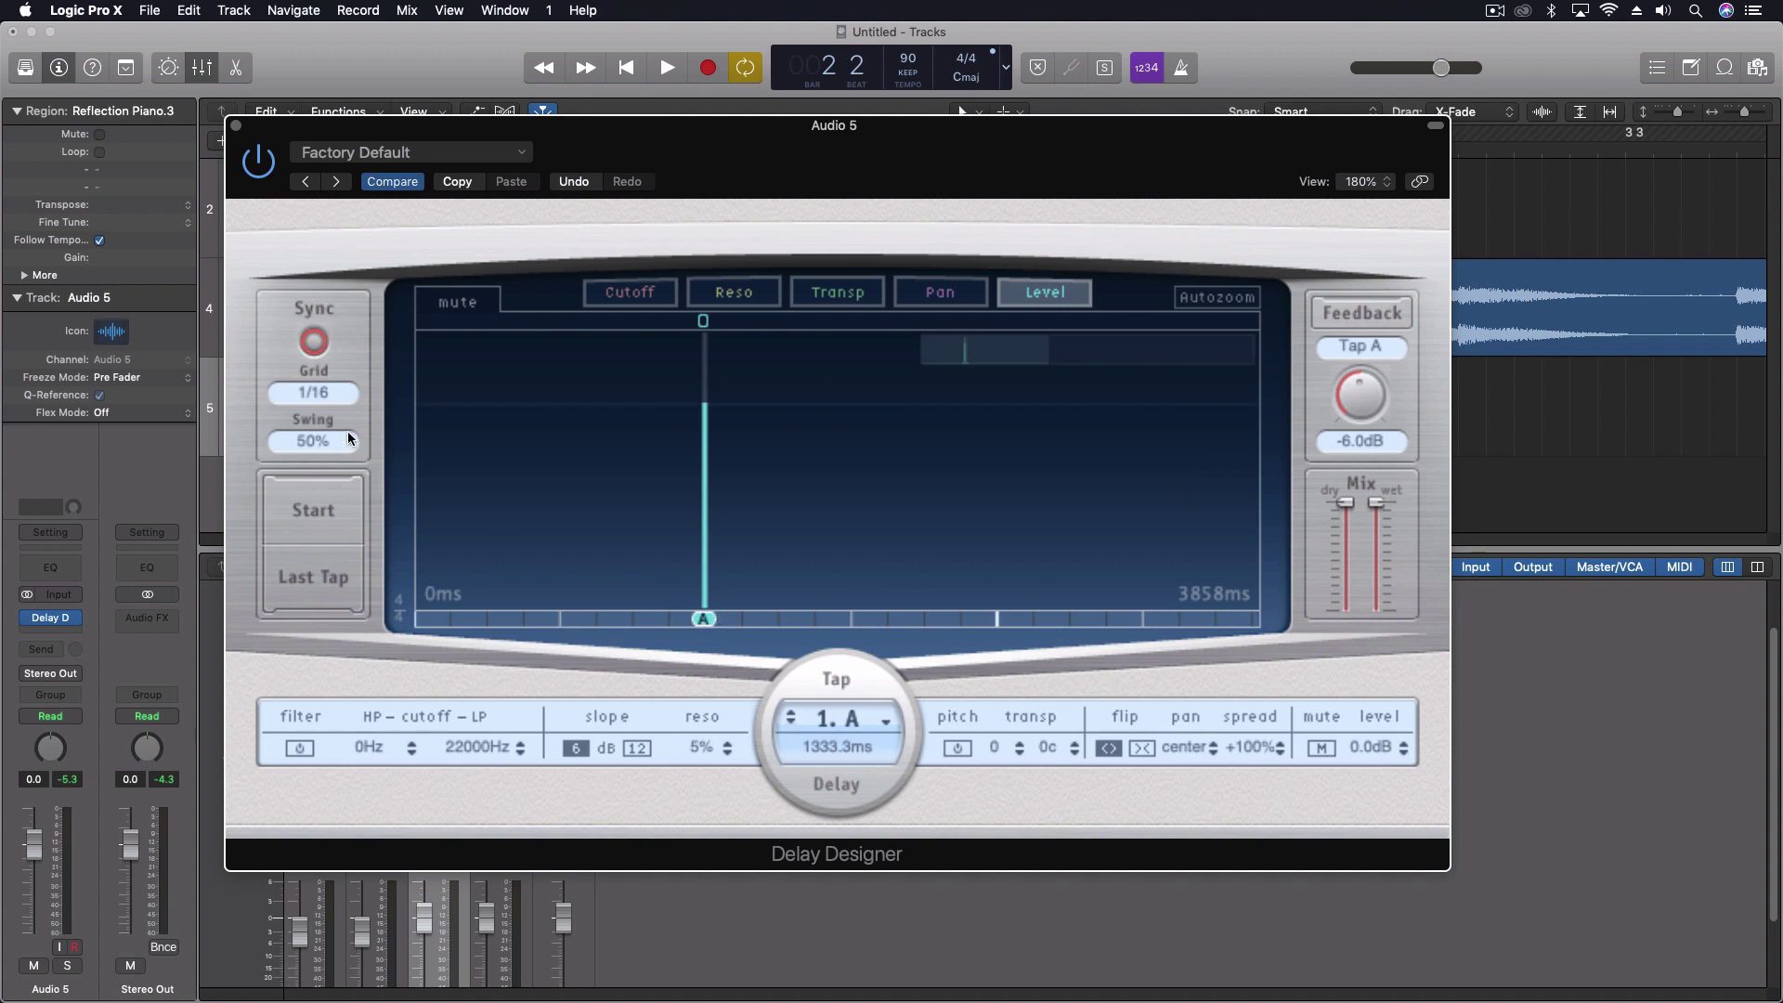
drag(706, 621, 557, 620)
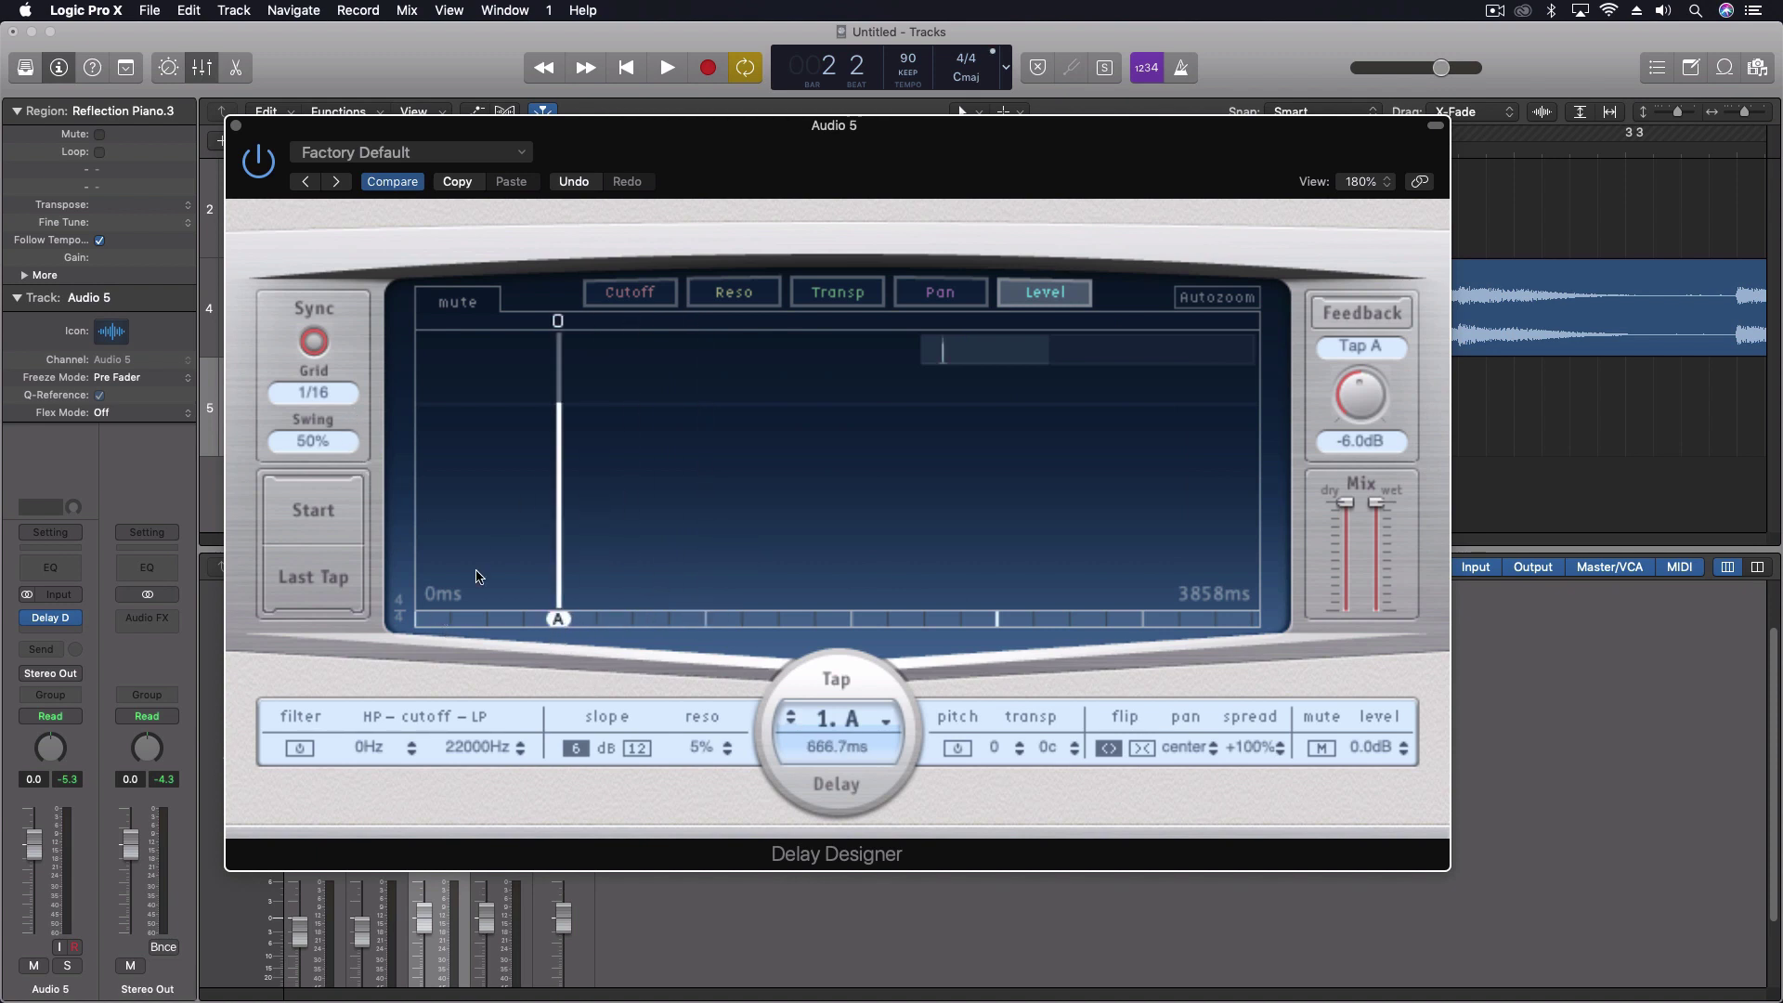
drag(560, 620, 485, 621)
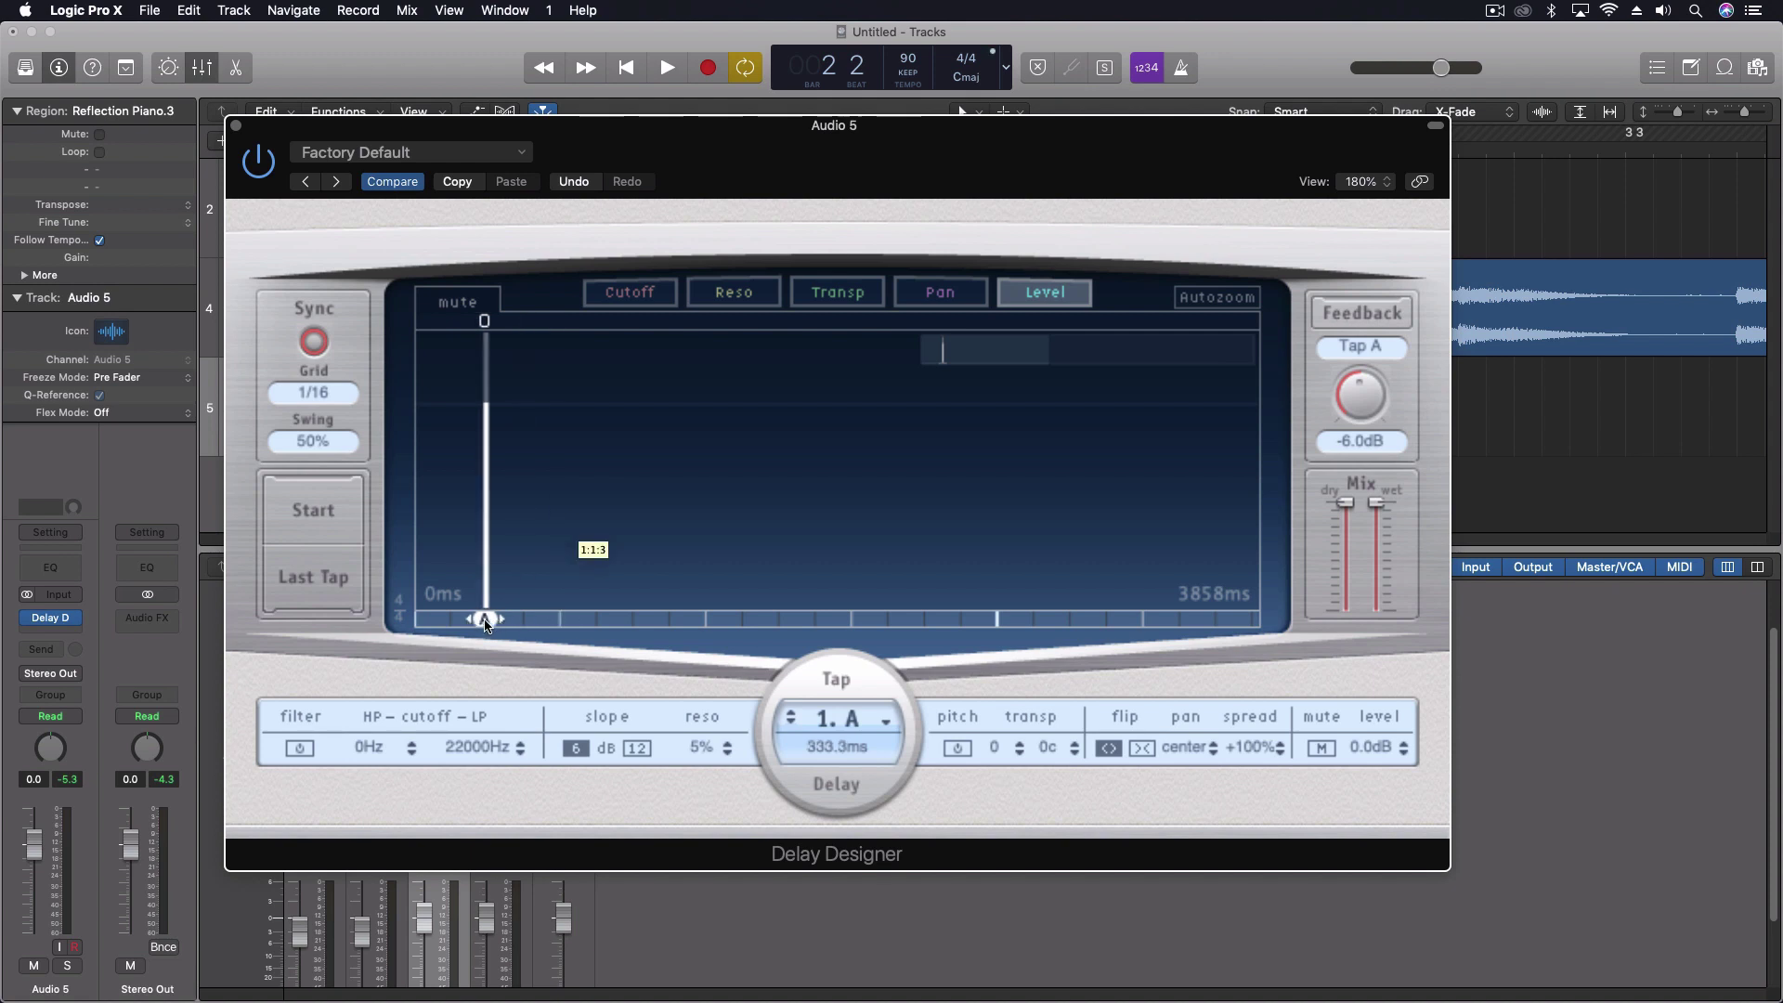
Add three more delay taps after tap A on the 1/16 grid, at 500, 666.7 and 833.3 ms.
click(307, 401)
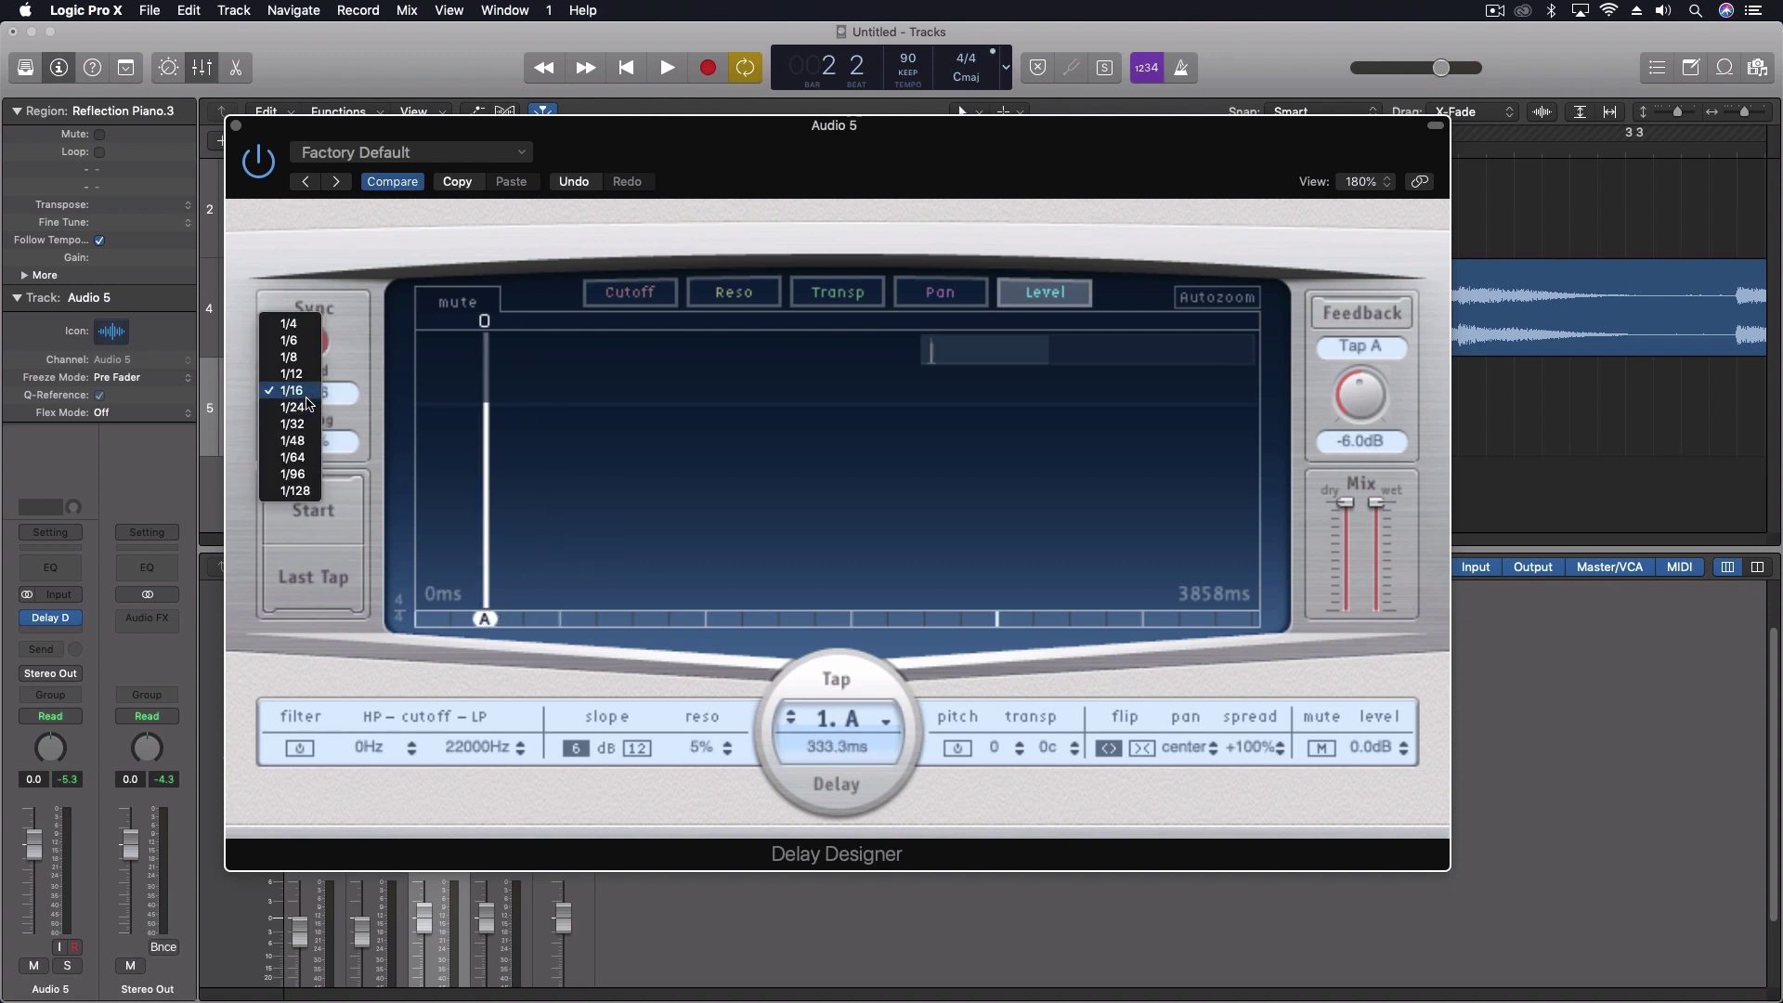
click(560, 399)
click(526, 619)
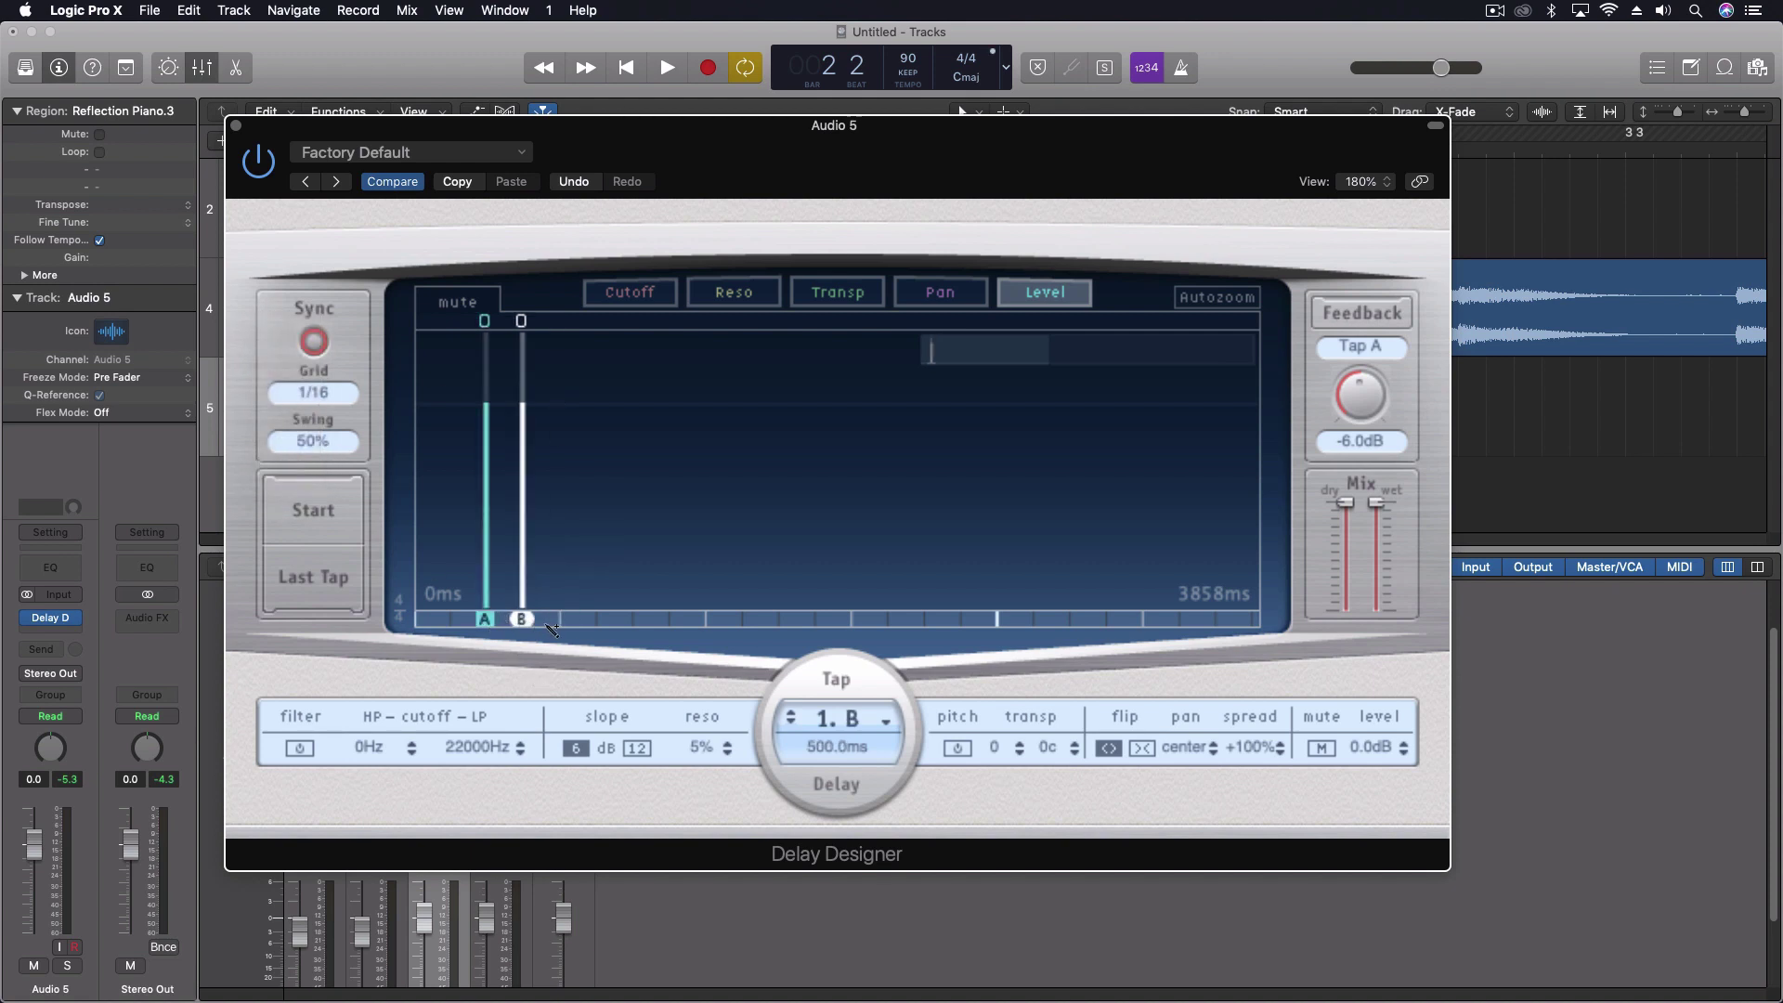
click(559, 620)
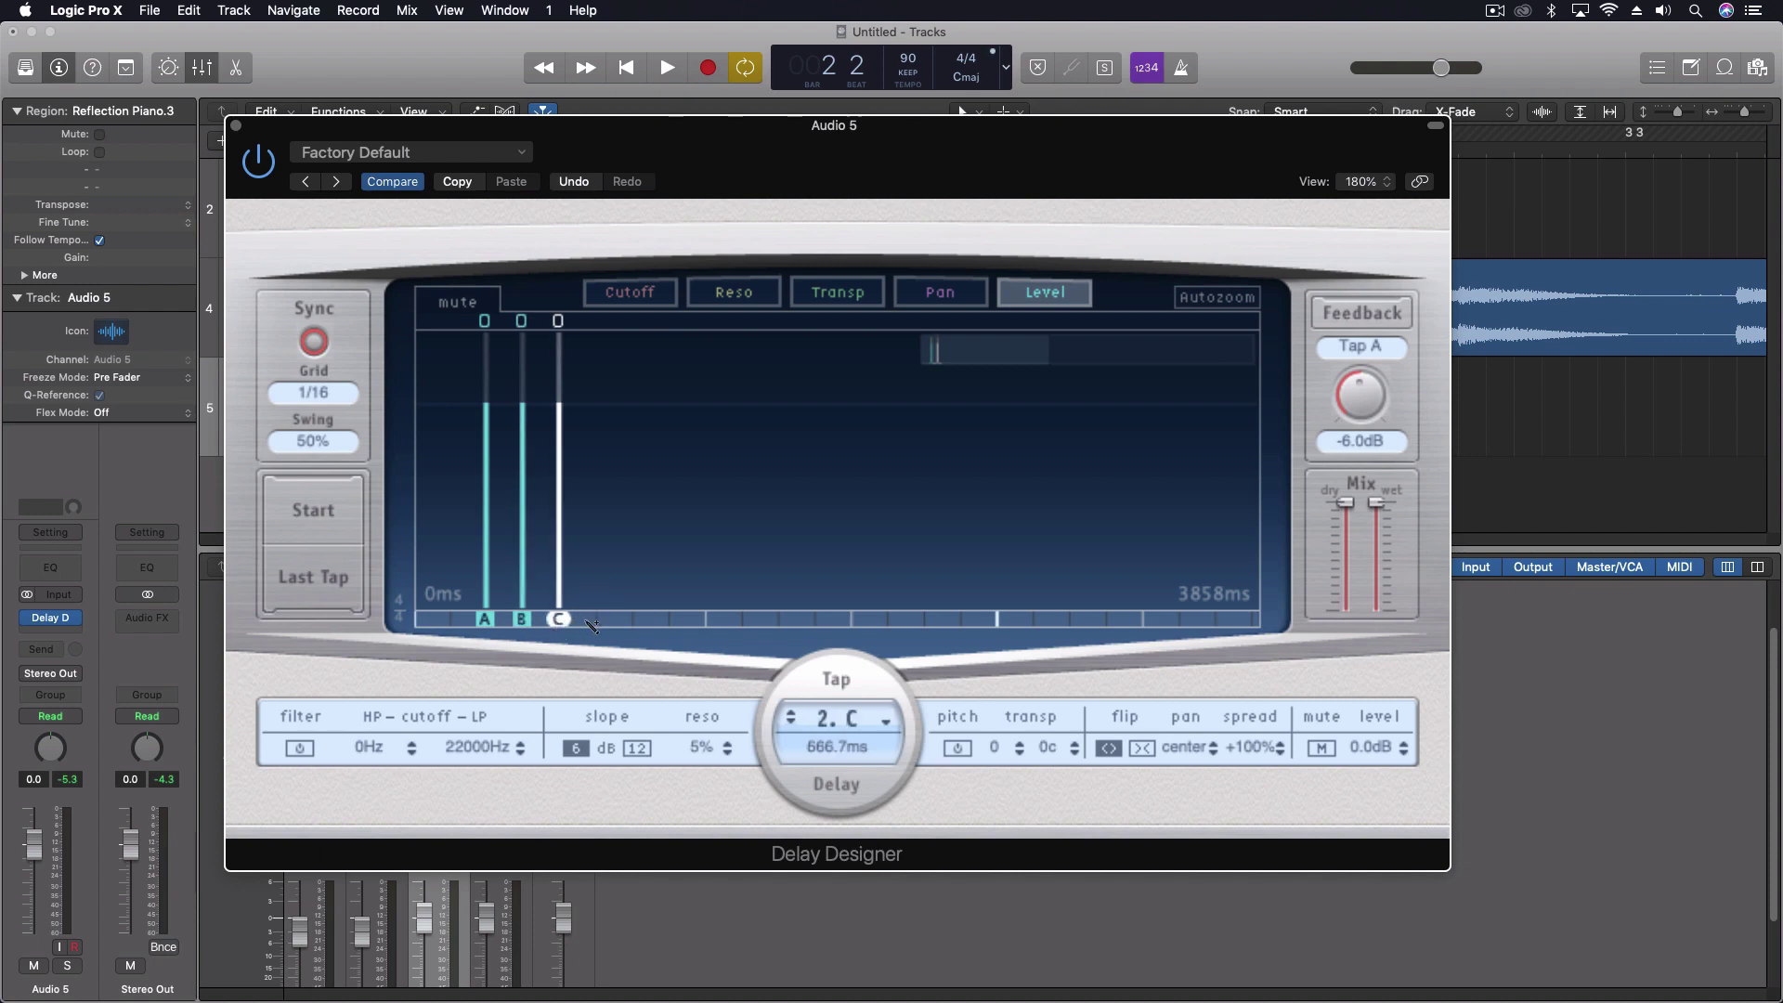
click(595, 620)
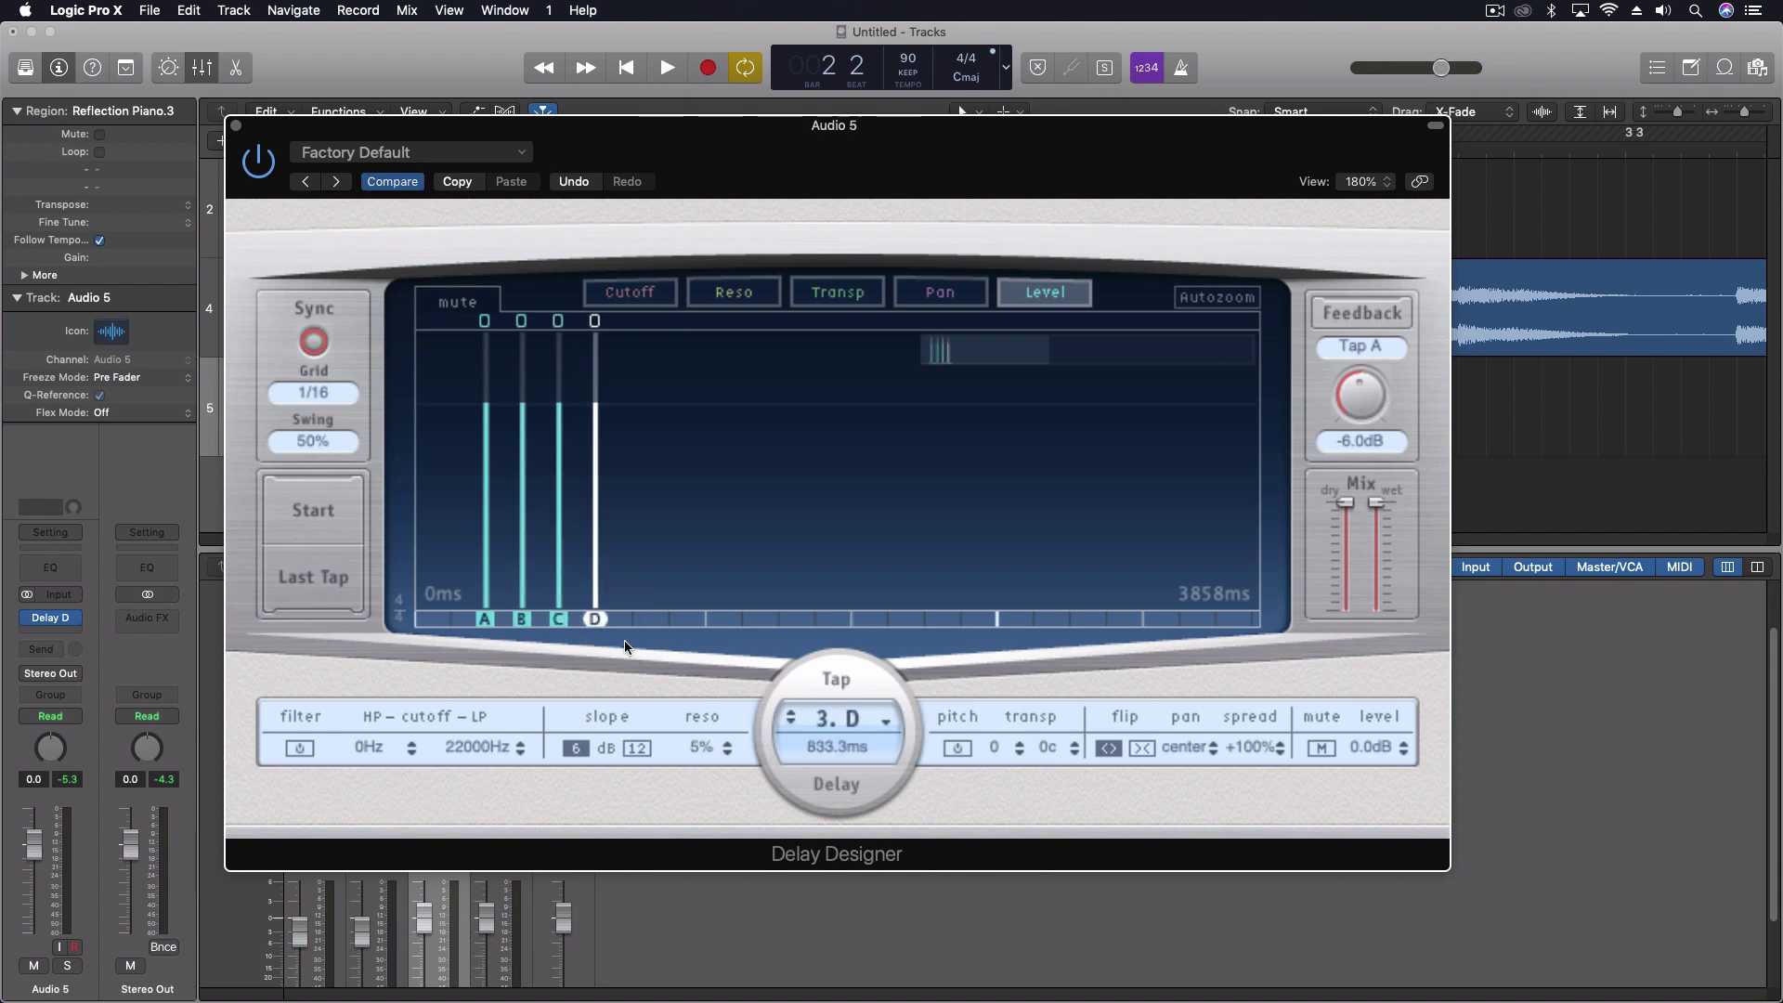
Check the cycle range over the piano slice and play it to hear the four delay taps.
drag(826, 148, 843, 305)
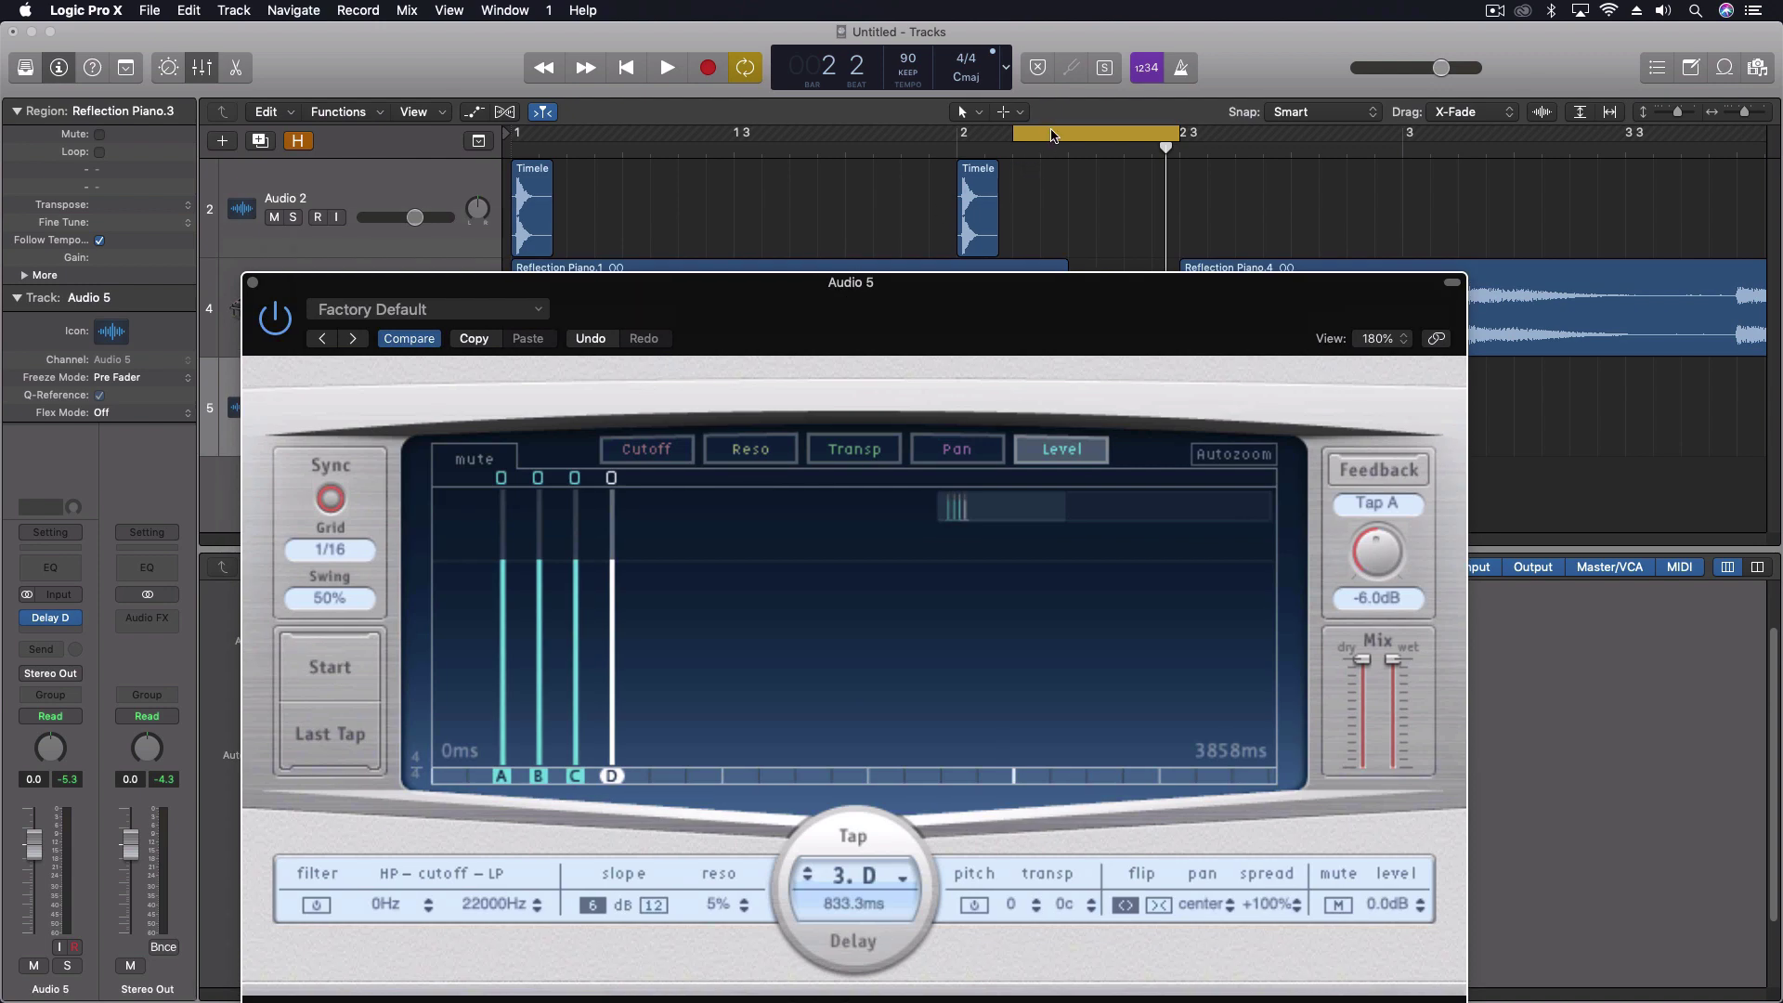
drag(1021, 137, 1182, 137)
mouse_move(1104, 324)
mouse_down()
mouse_move(1093, 790)
mouse_move(1023, 28)
mouse_move(1026, 109)
mouse_up()
key(space)
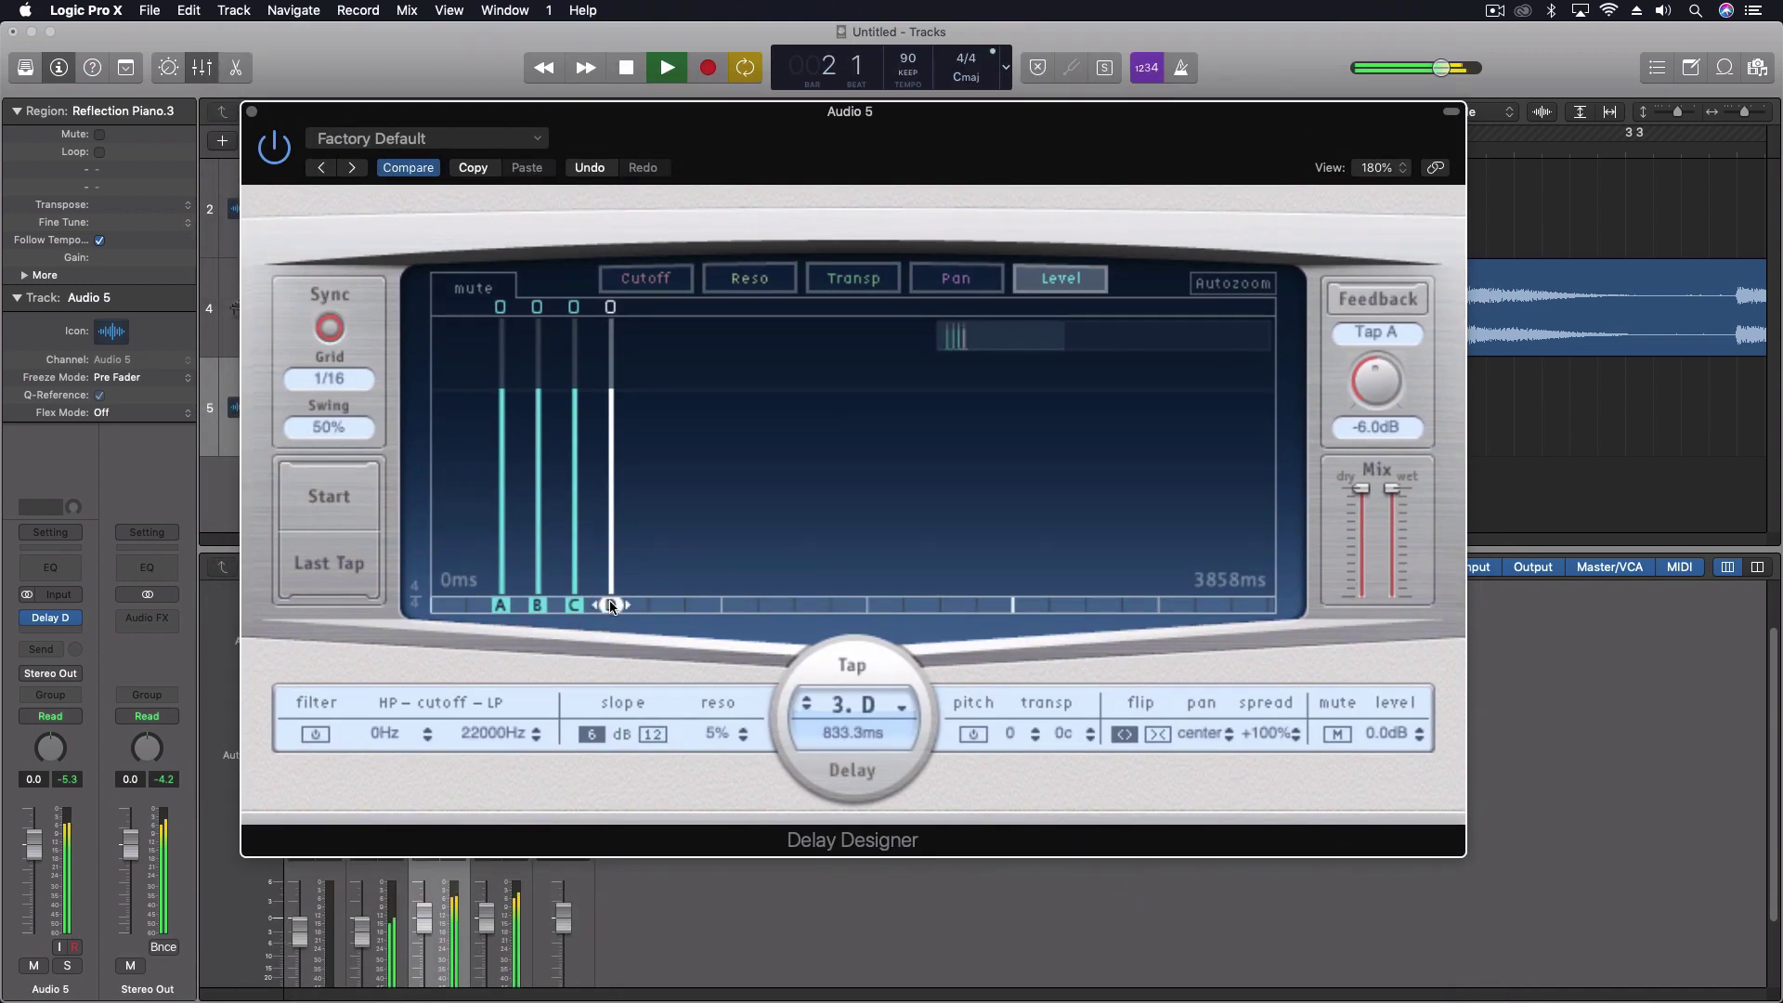
key(space)
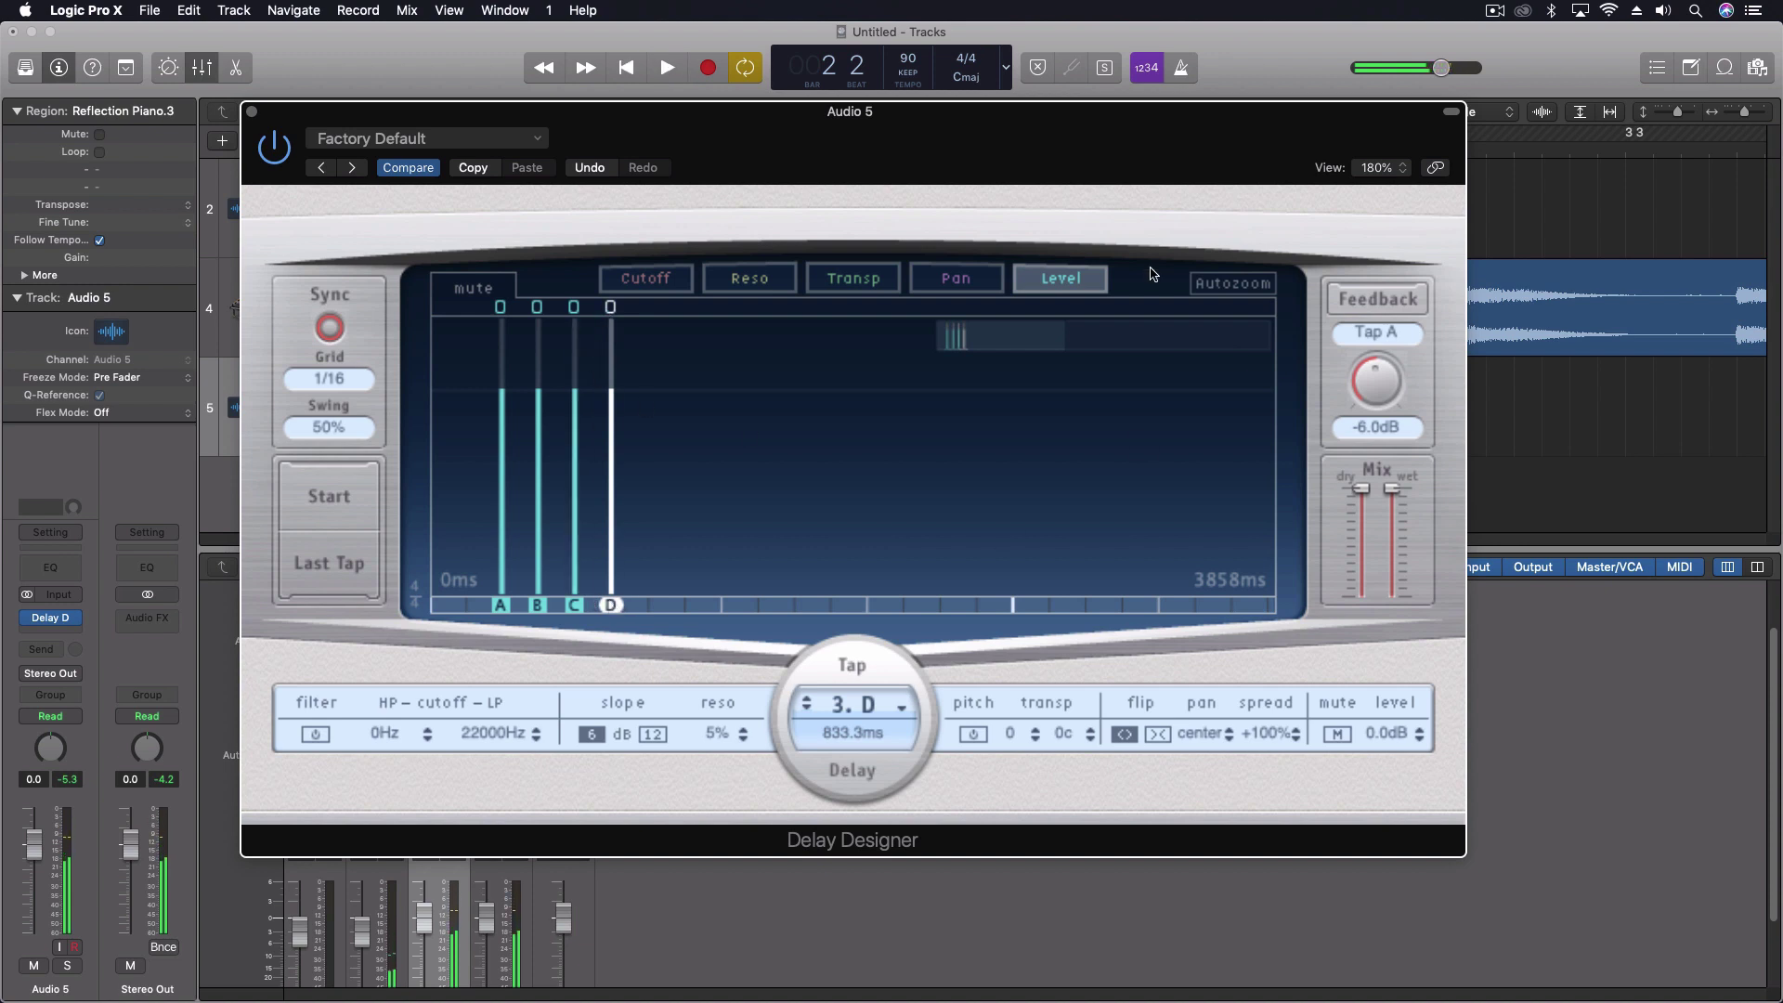
Set the Delay Designer grid to 1/32, add taps at 583.3 and 750 ms, and play the denser pattern.
drag(1060, 337, 980, 350)
click(330, 379)
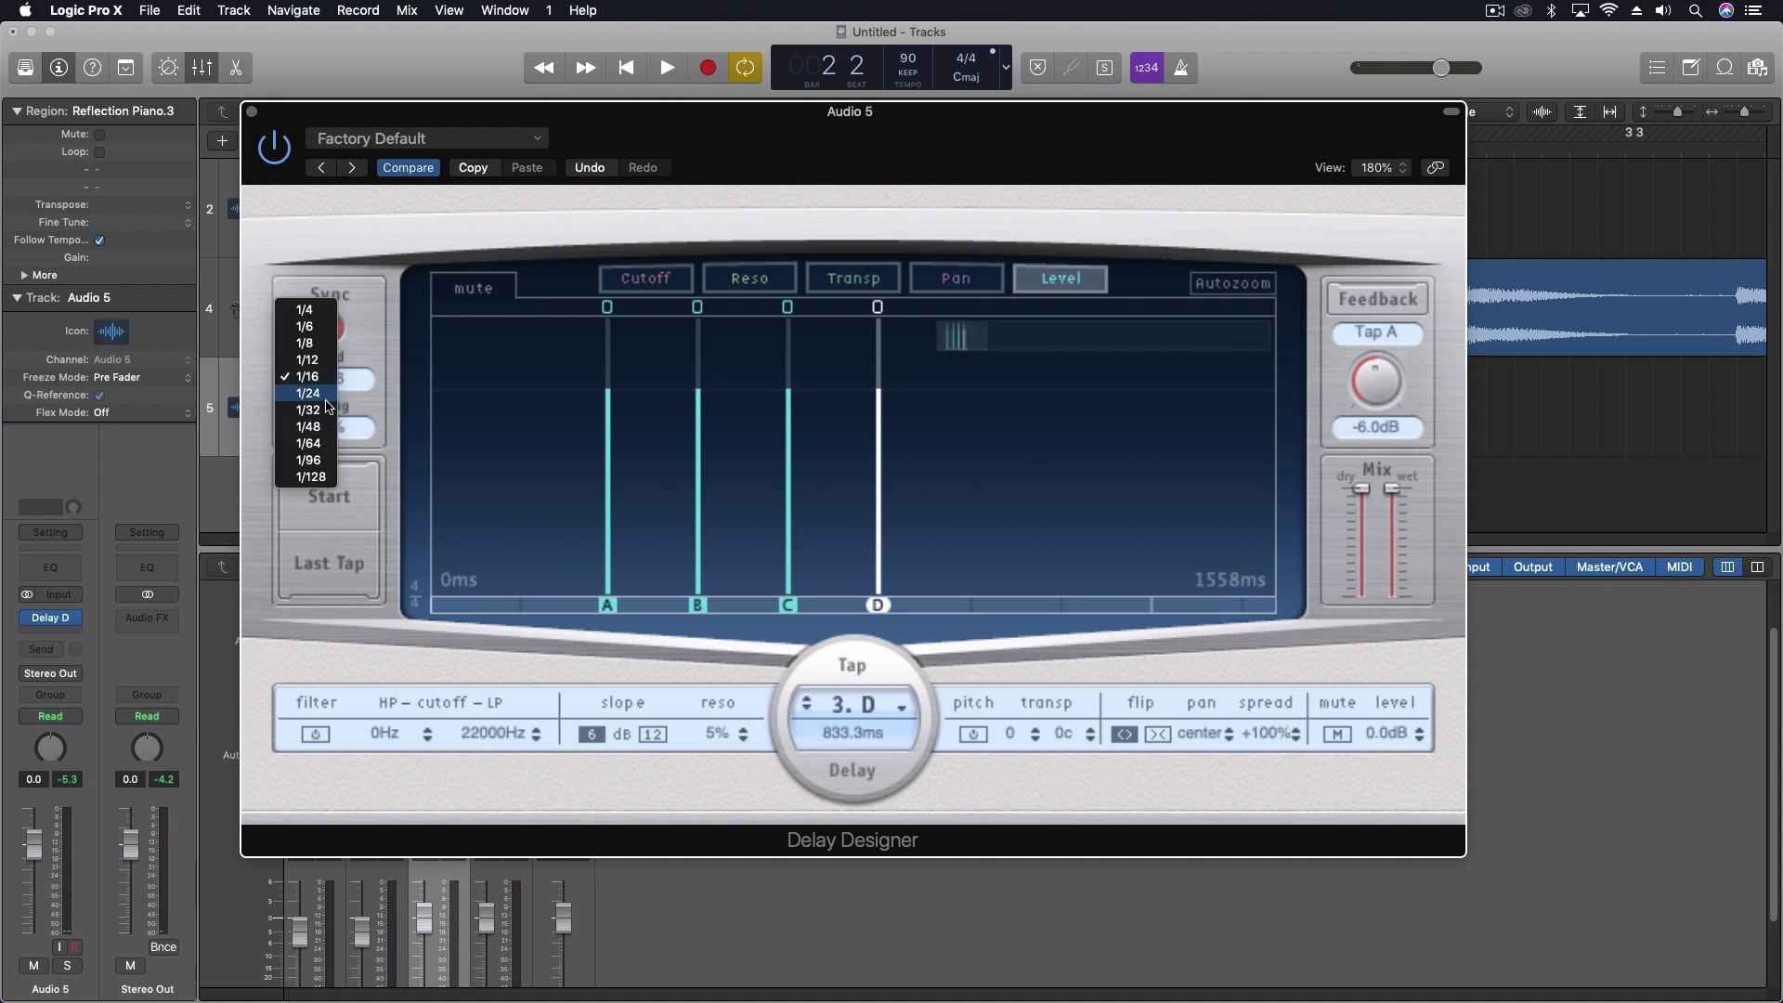
click(330, 409)
click(743, 605)
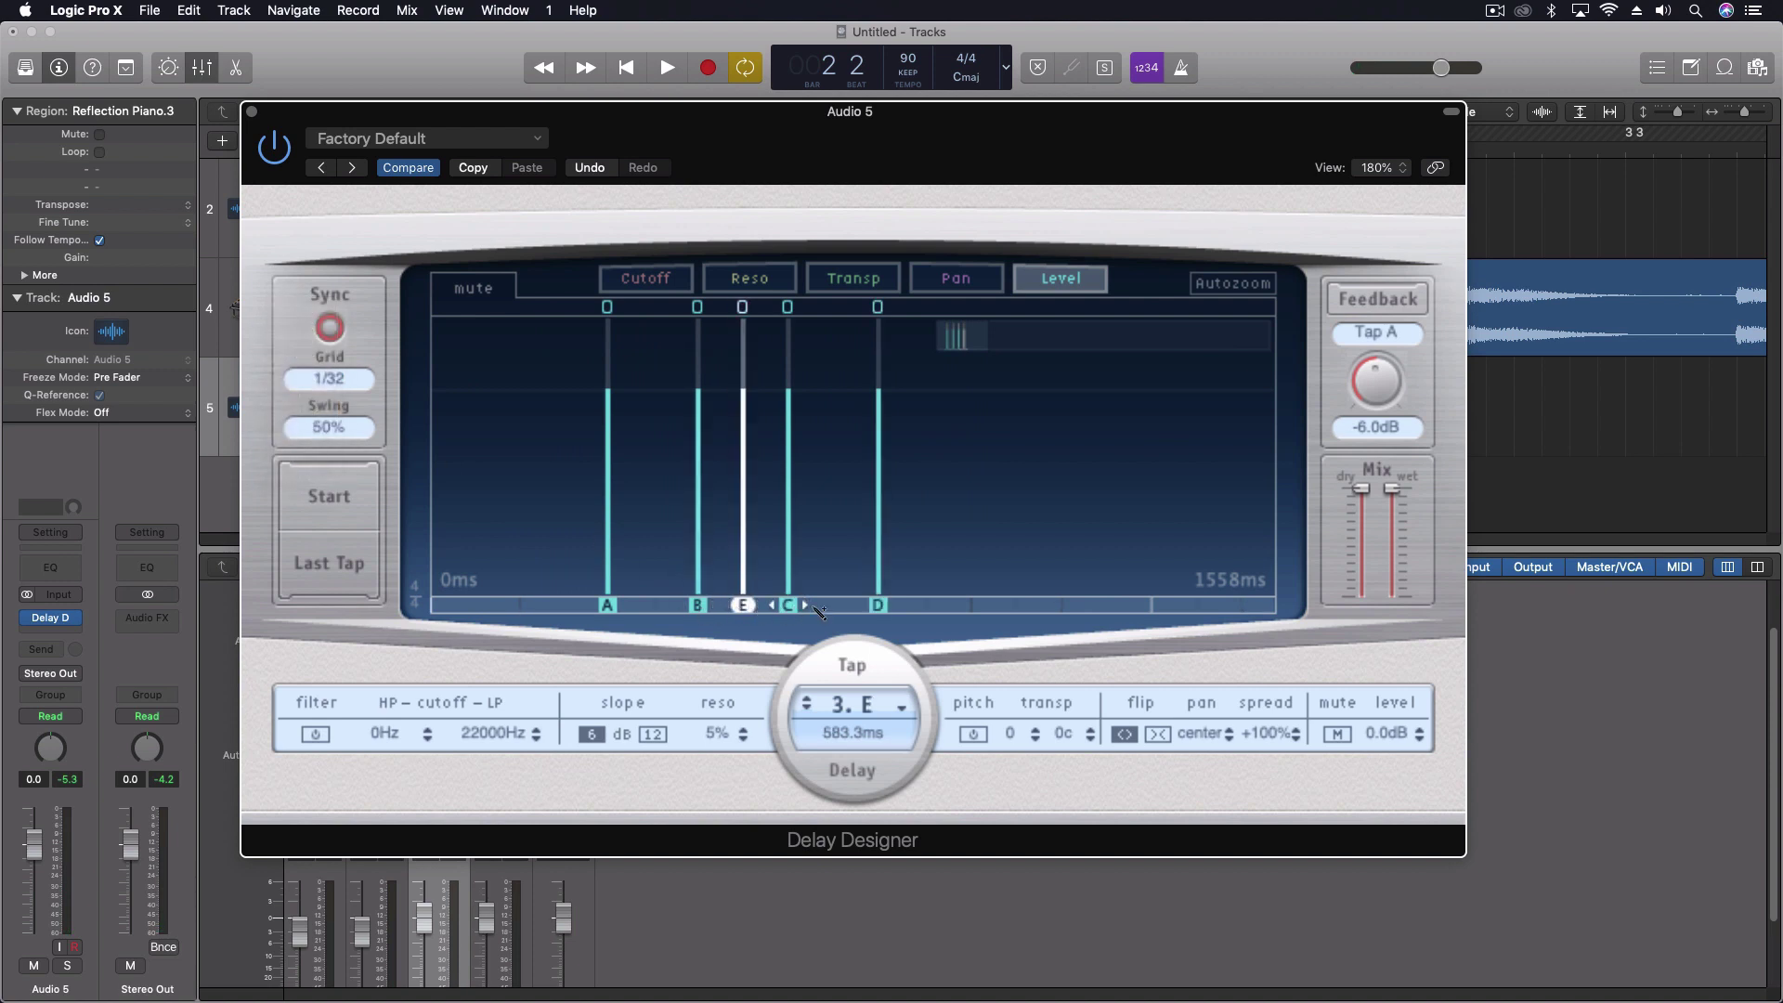
click(833, 605)
key(space)
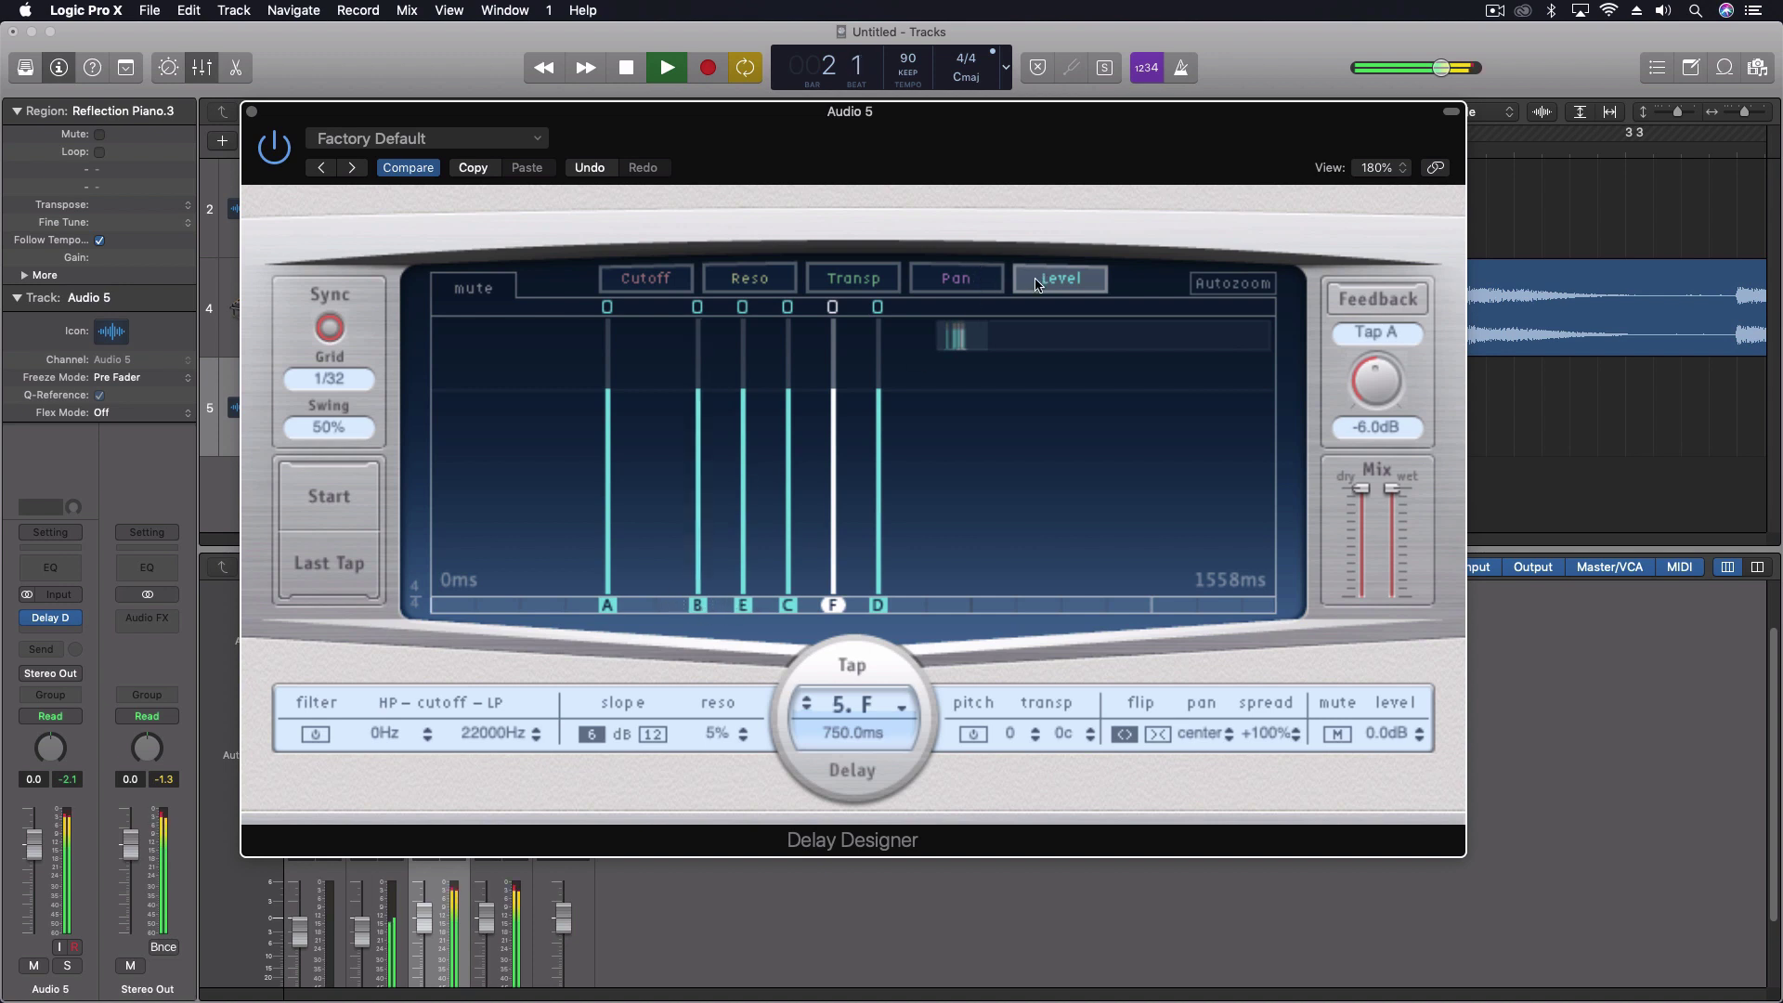
key(space)
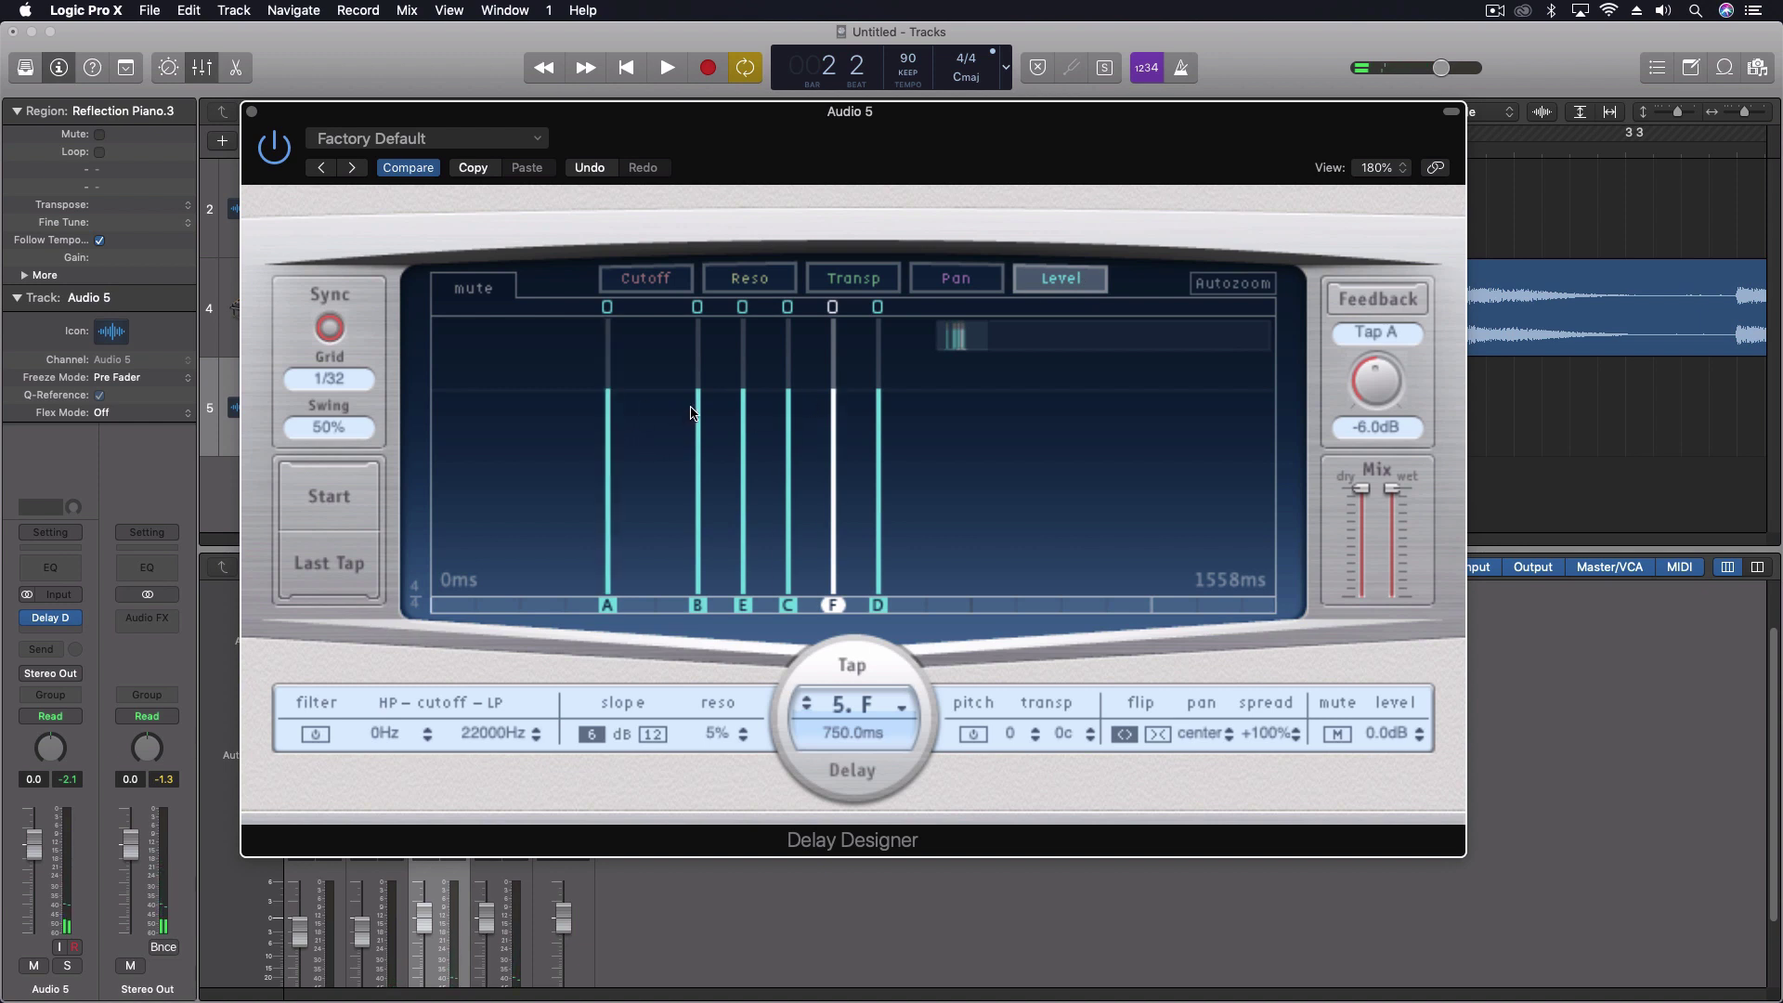
Lower the levels of taps B, E and C in descending order, set tap F to -3.6 dB, and play the result.
drag(698, 414, 795, 562)
drag(833, 413, 834, 451)
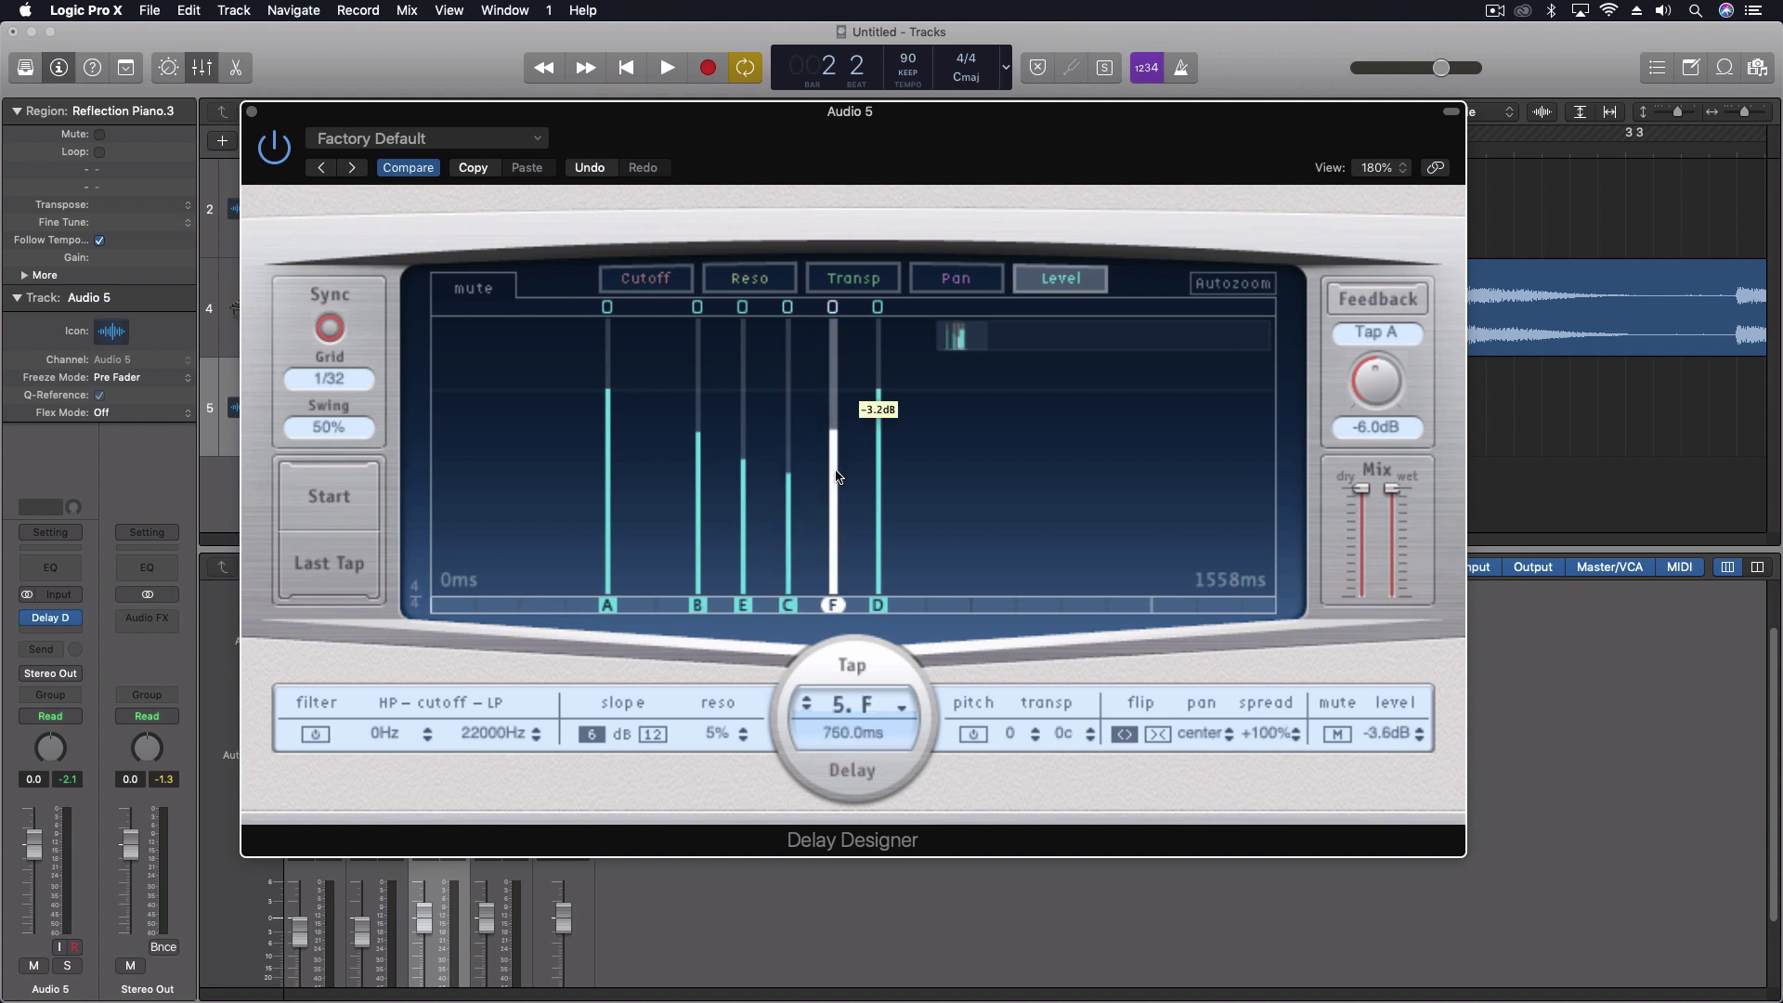
key(space)
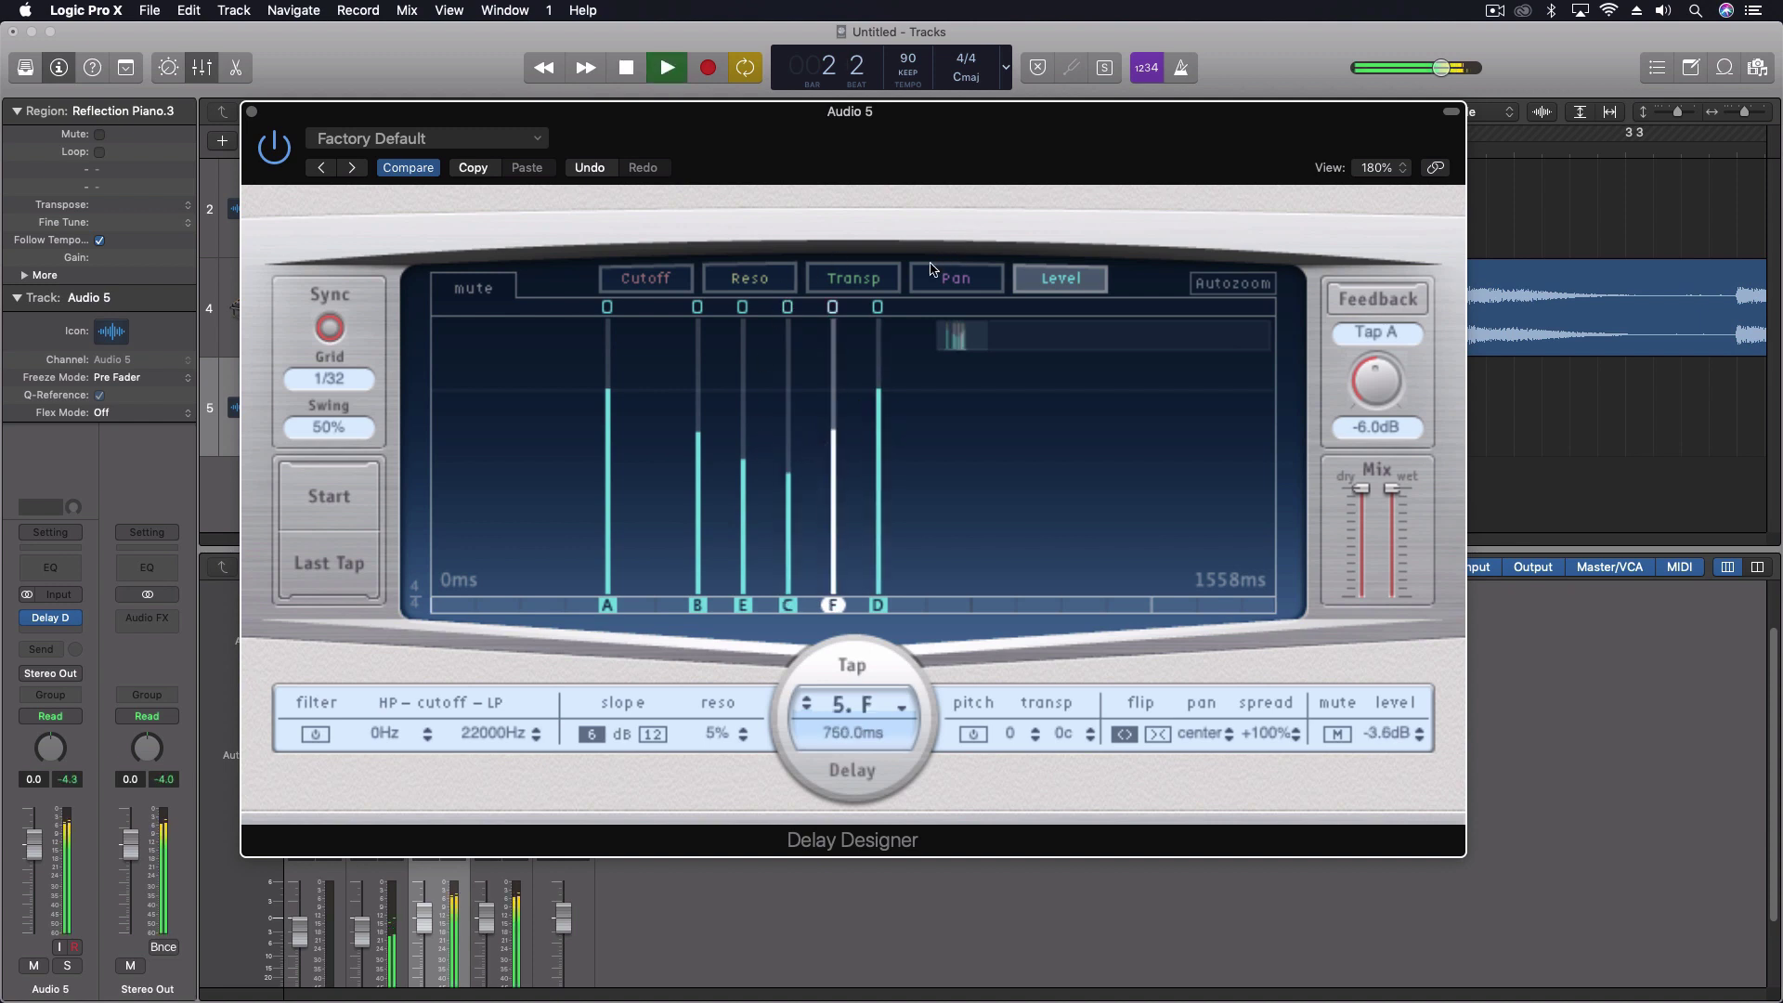
key(space)
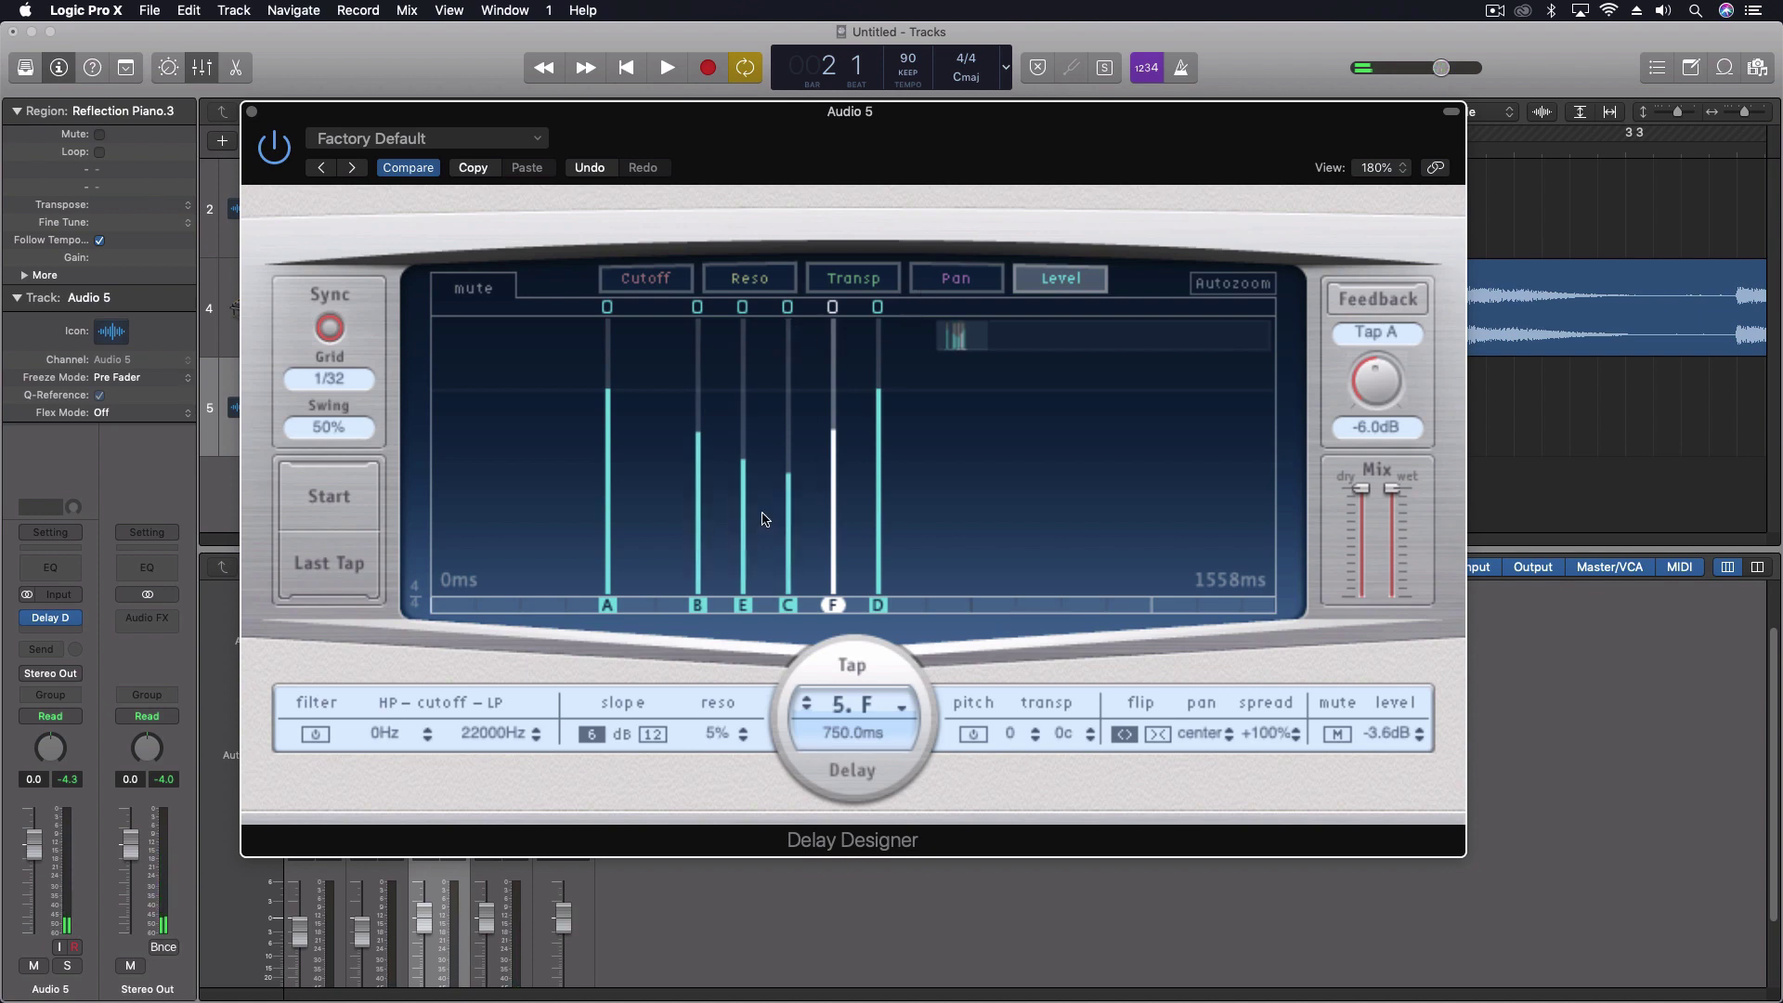
Extend the cycle range from bar 1 to 2 3 and play the delayed stab in context with the other tracks.
drag(883, 156, 1013, 525)
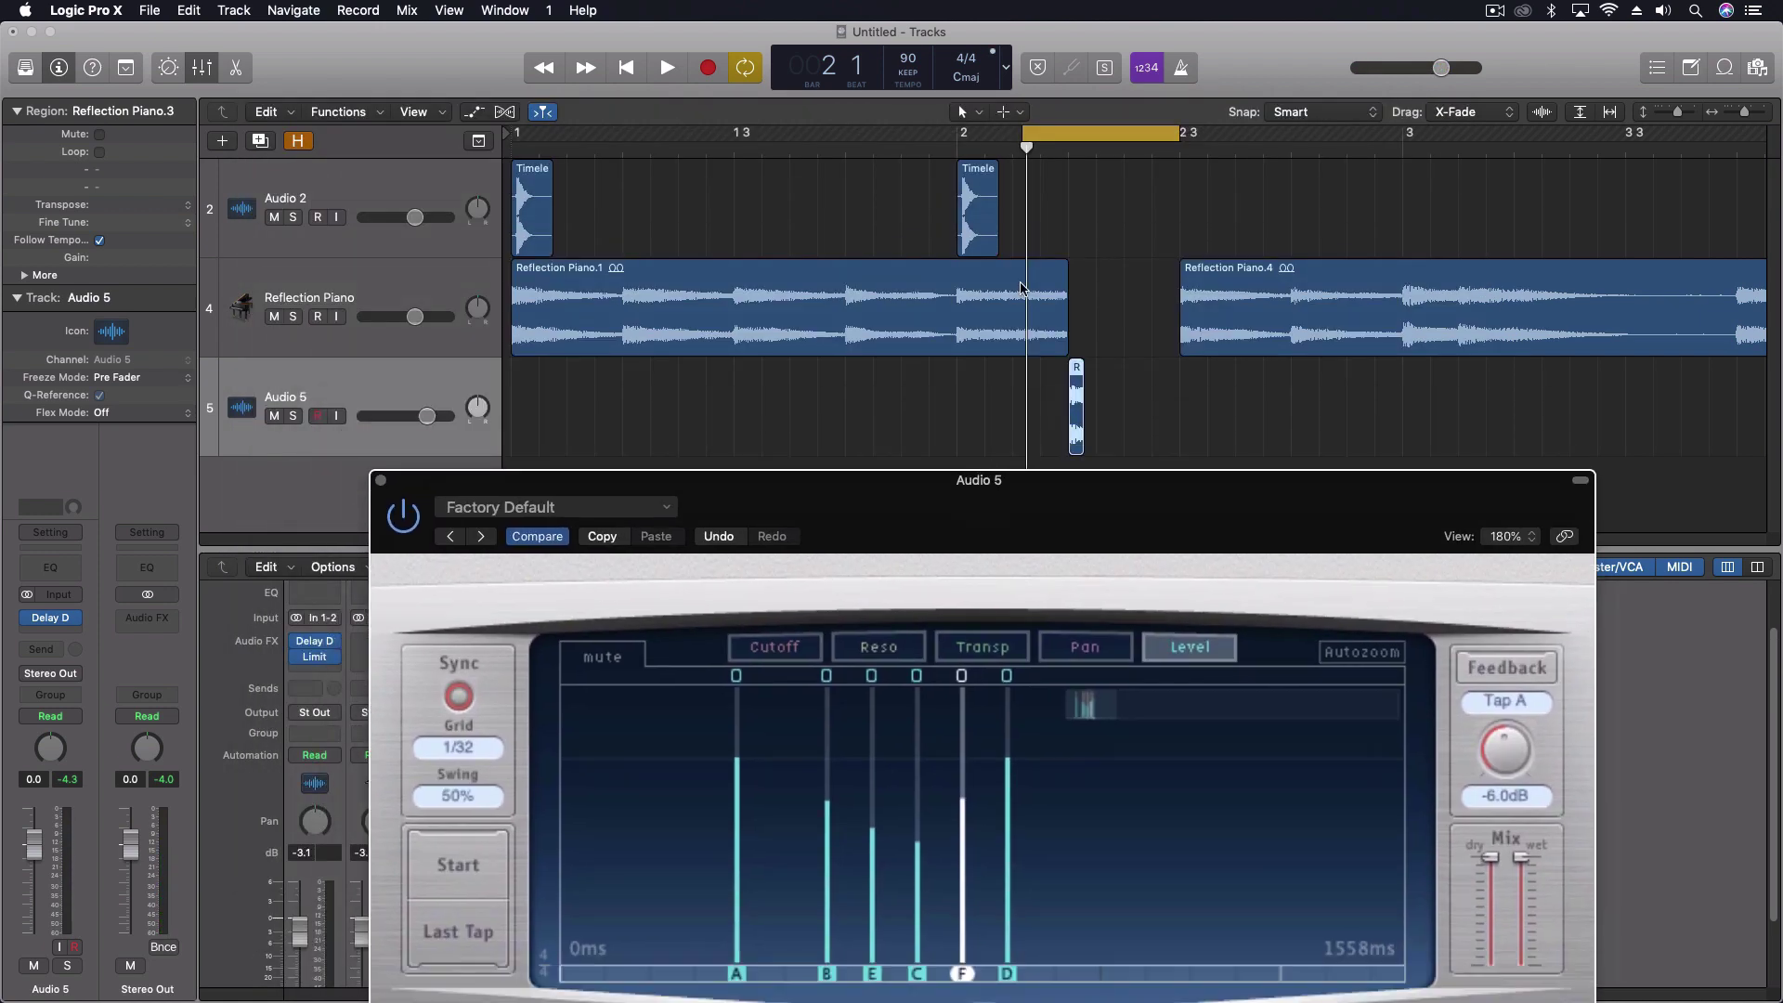
click(1027, 139)
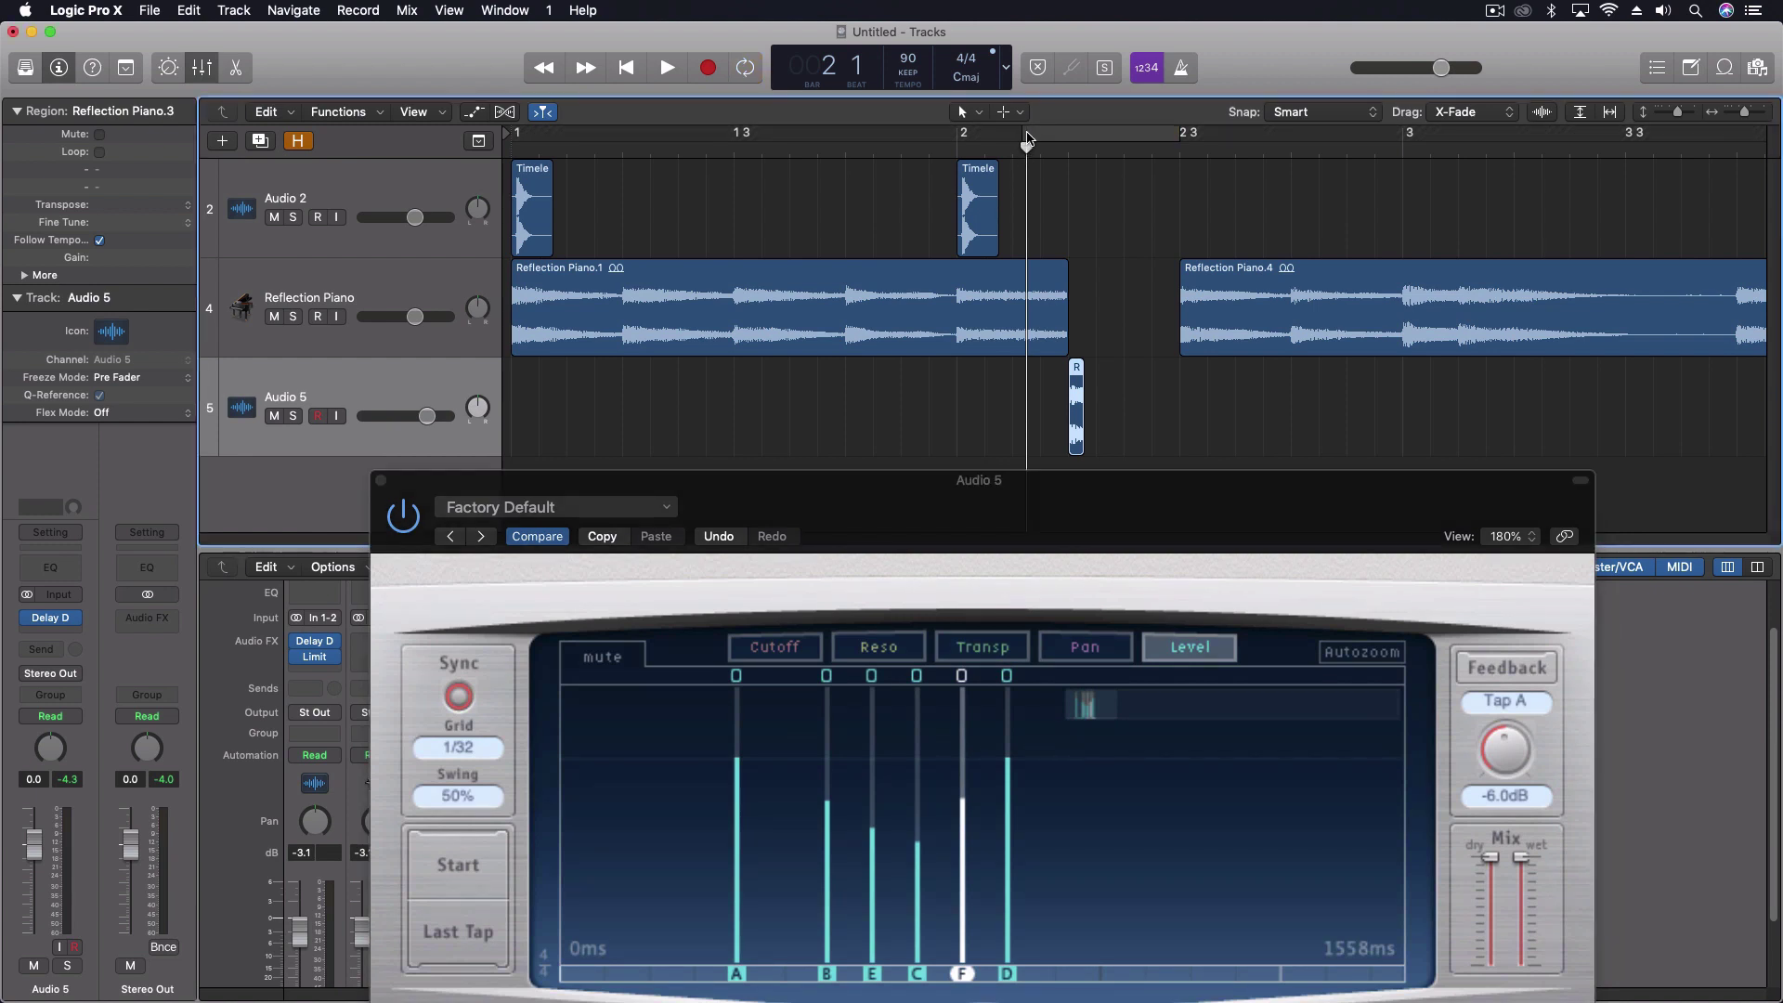
click(1028, 138)
drag(518, 137, 1098, 163)
key(space)
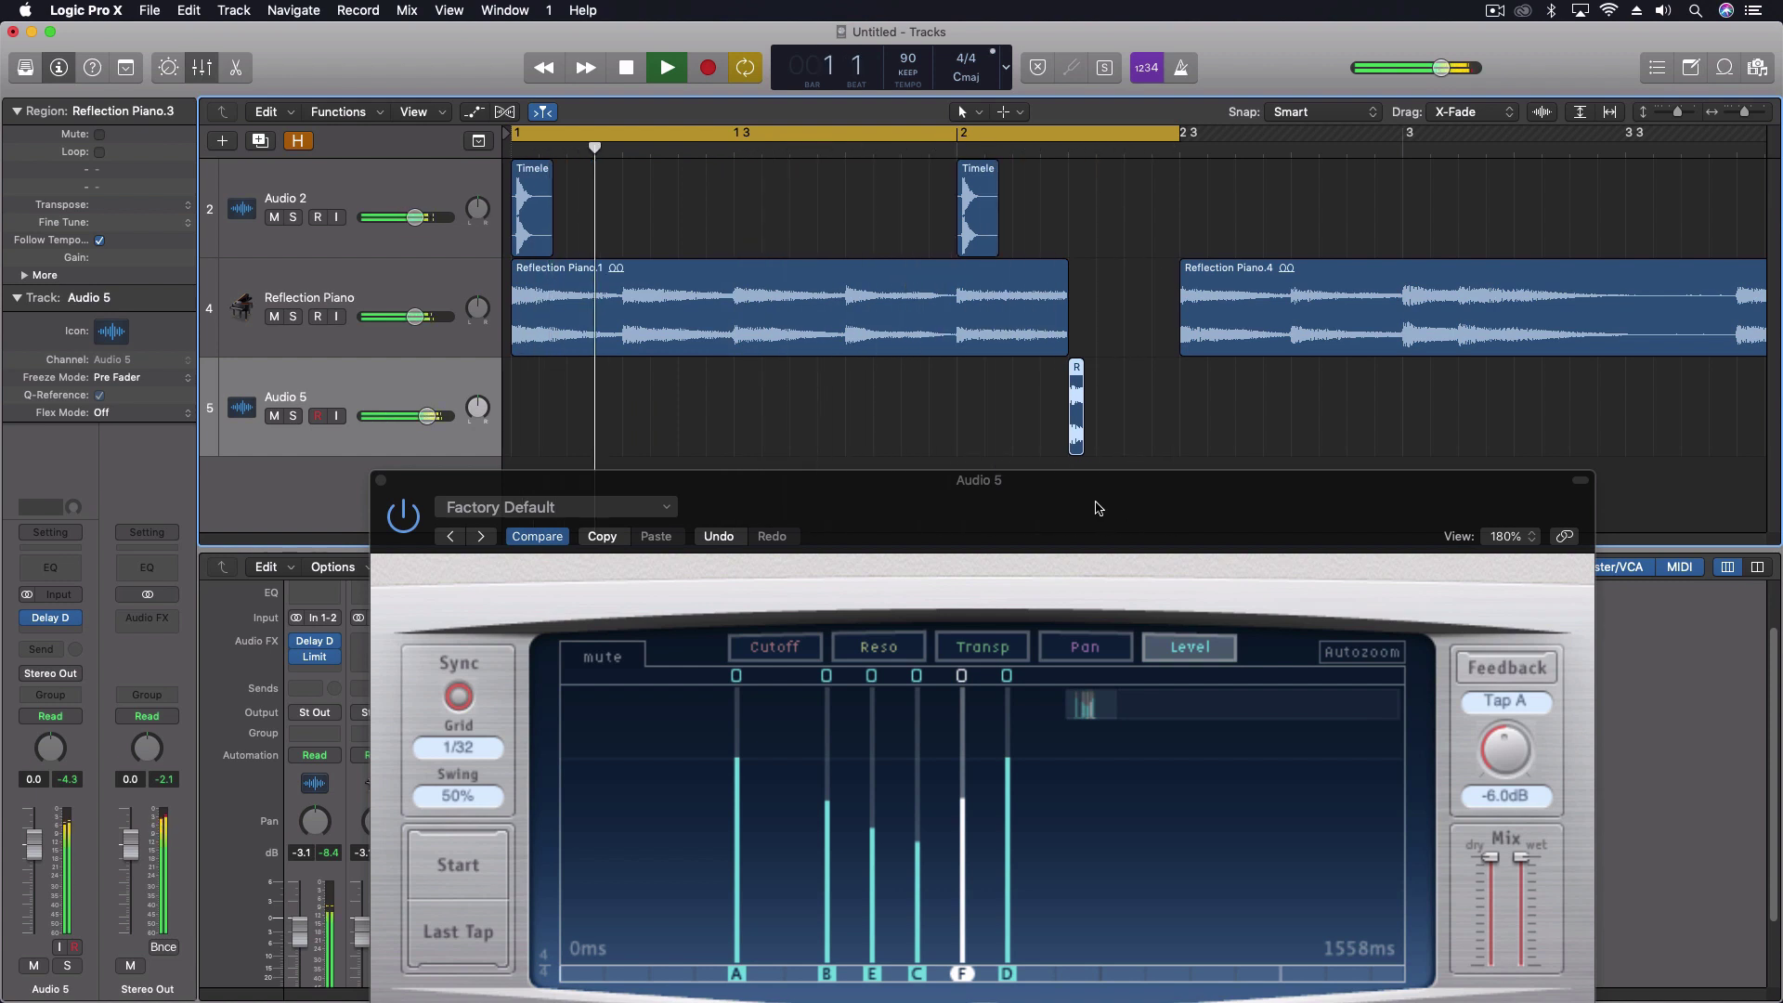
key(space)
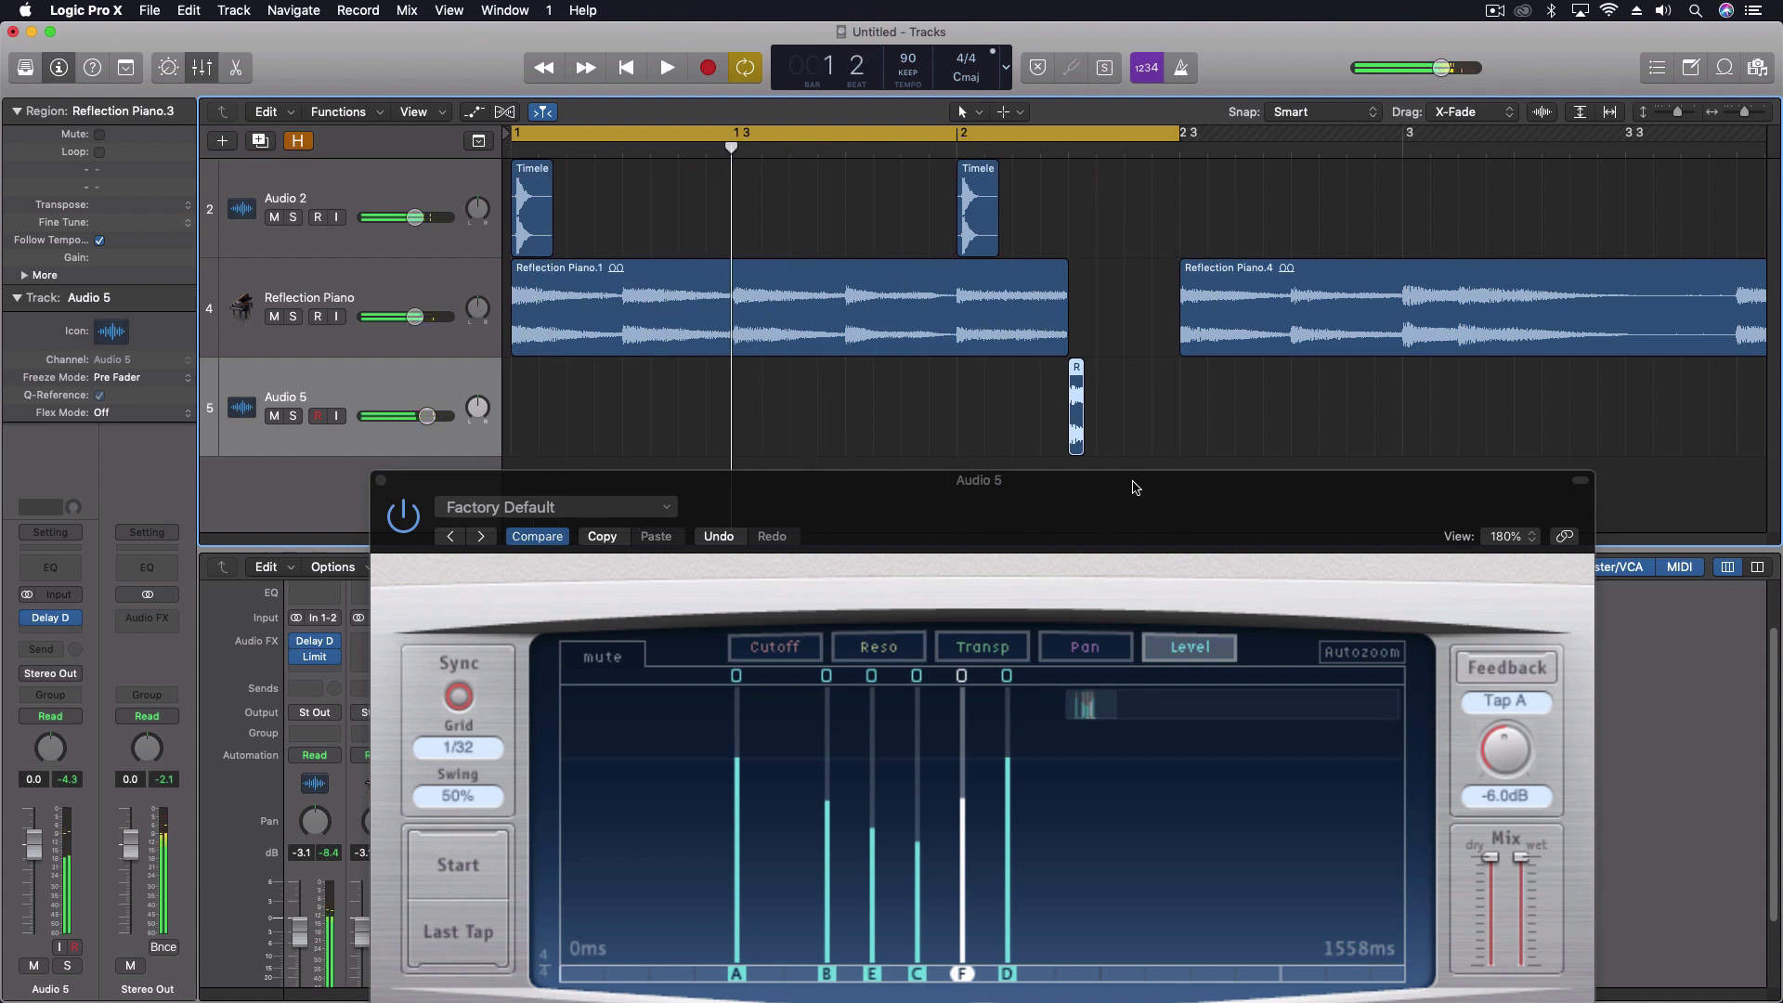
Delete the last two delay taps, D at 833.3 ms and F at 750 ms, playing the loop in between.
click(1007, 975)
key(Delete)
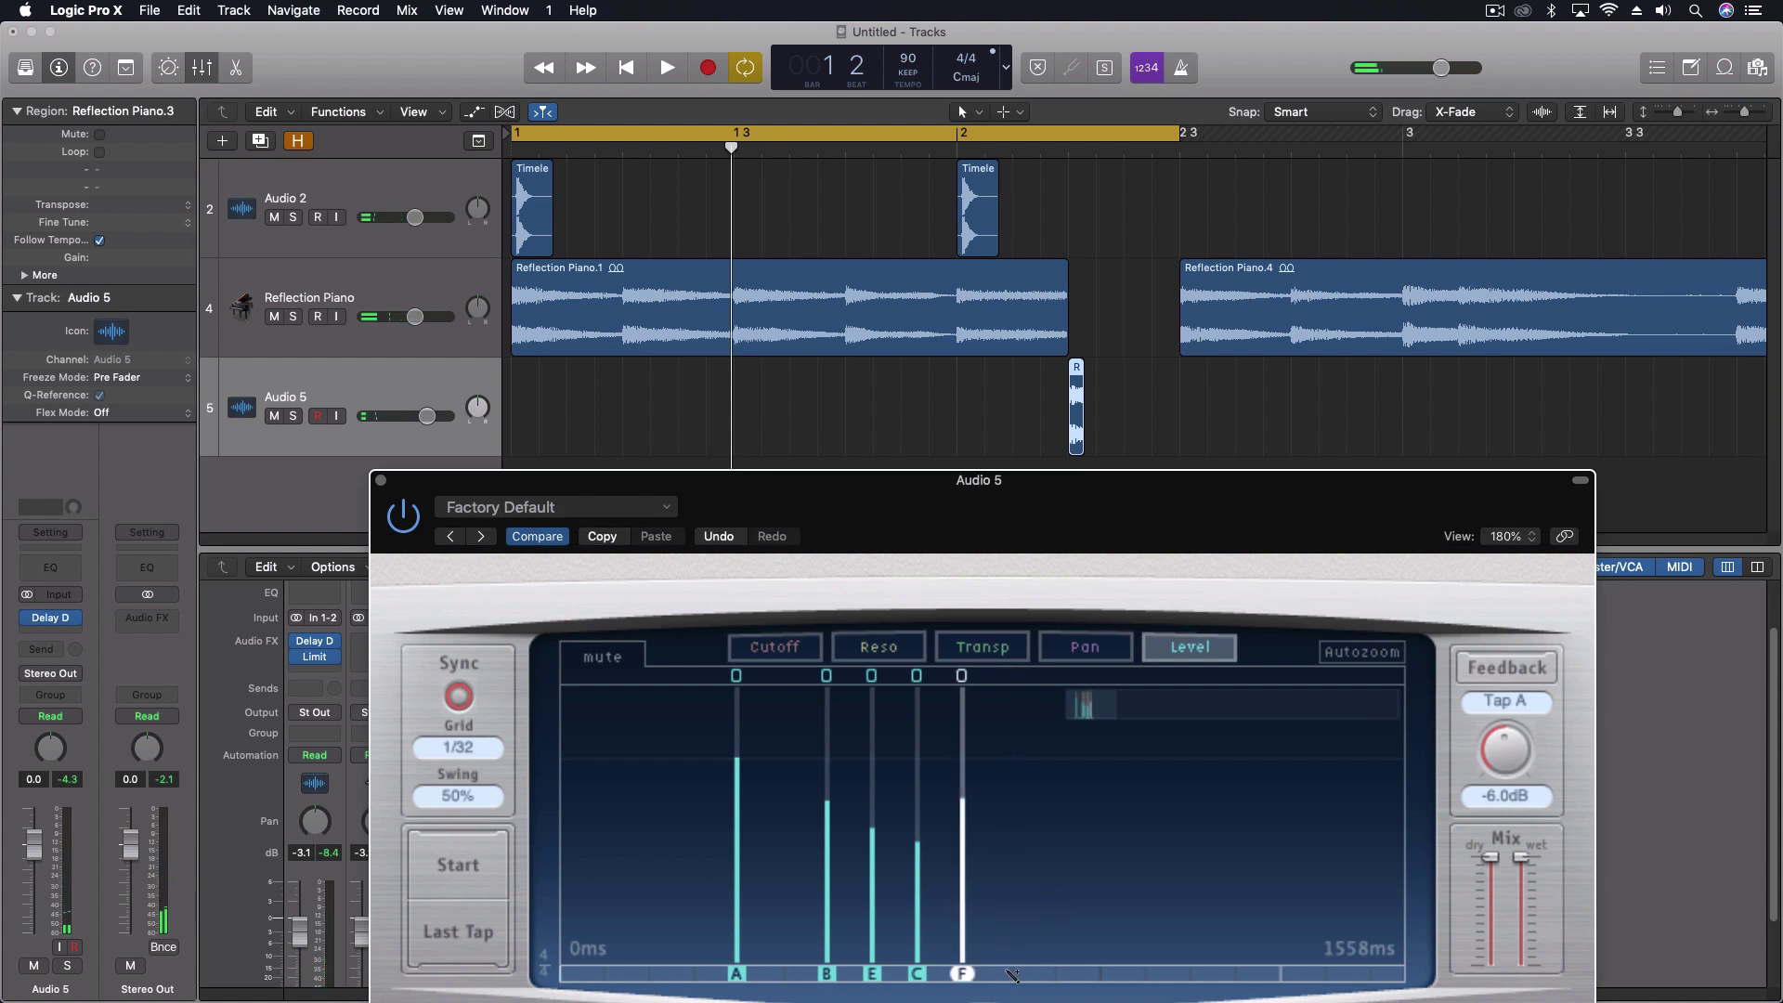
key(space)
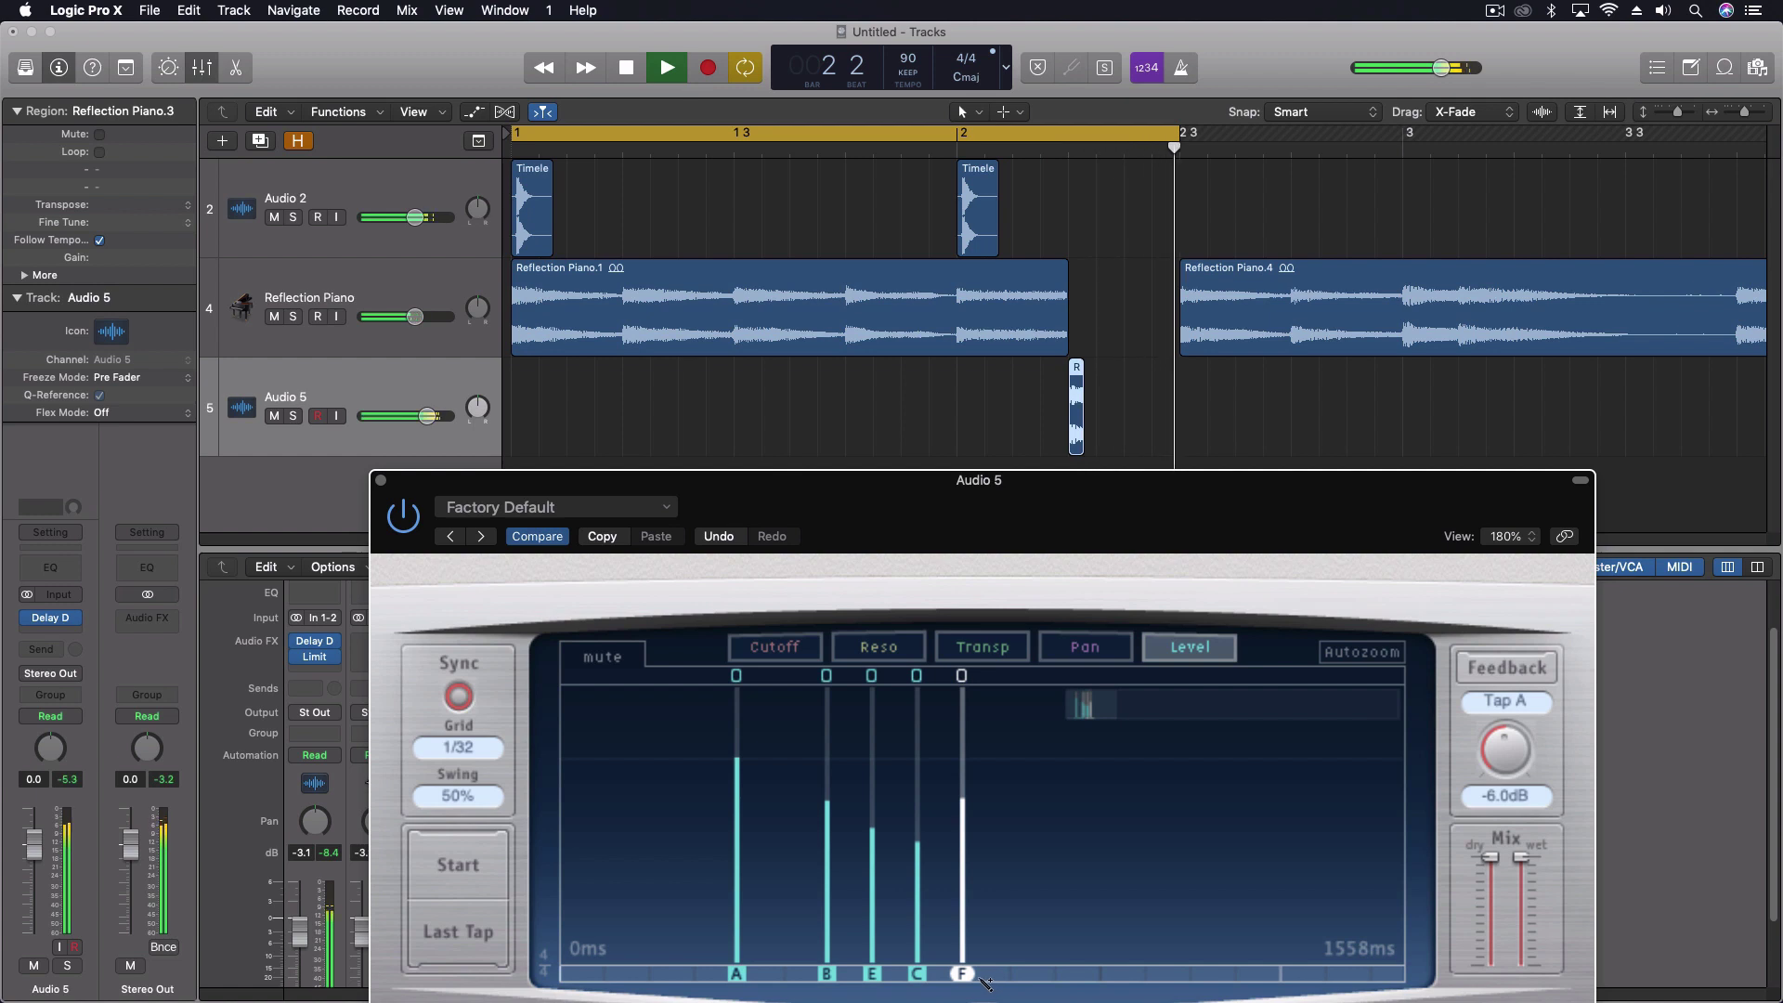
key(space)
key(Delete)
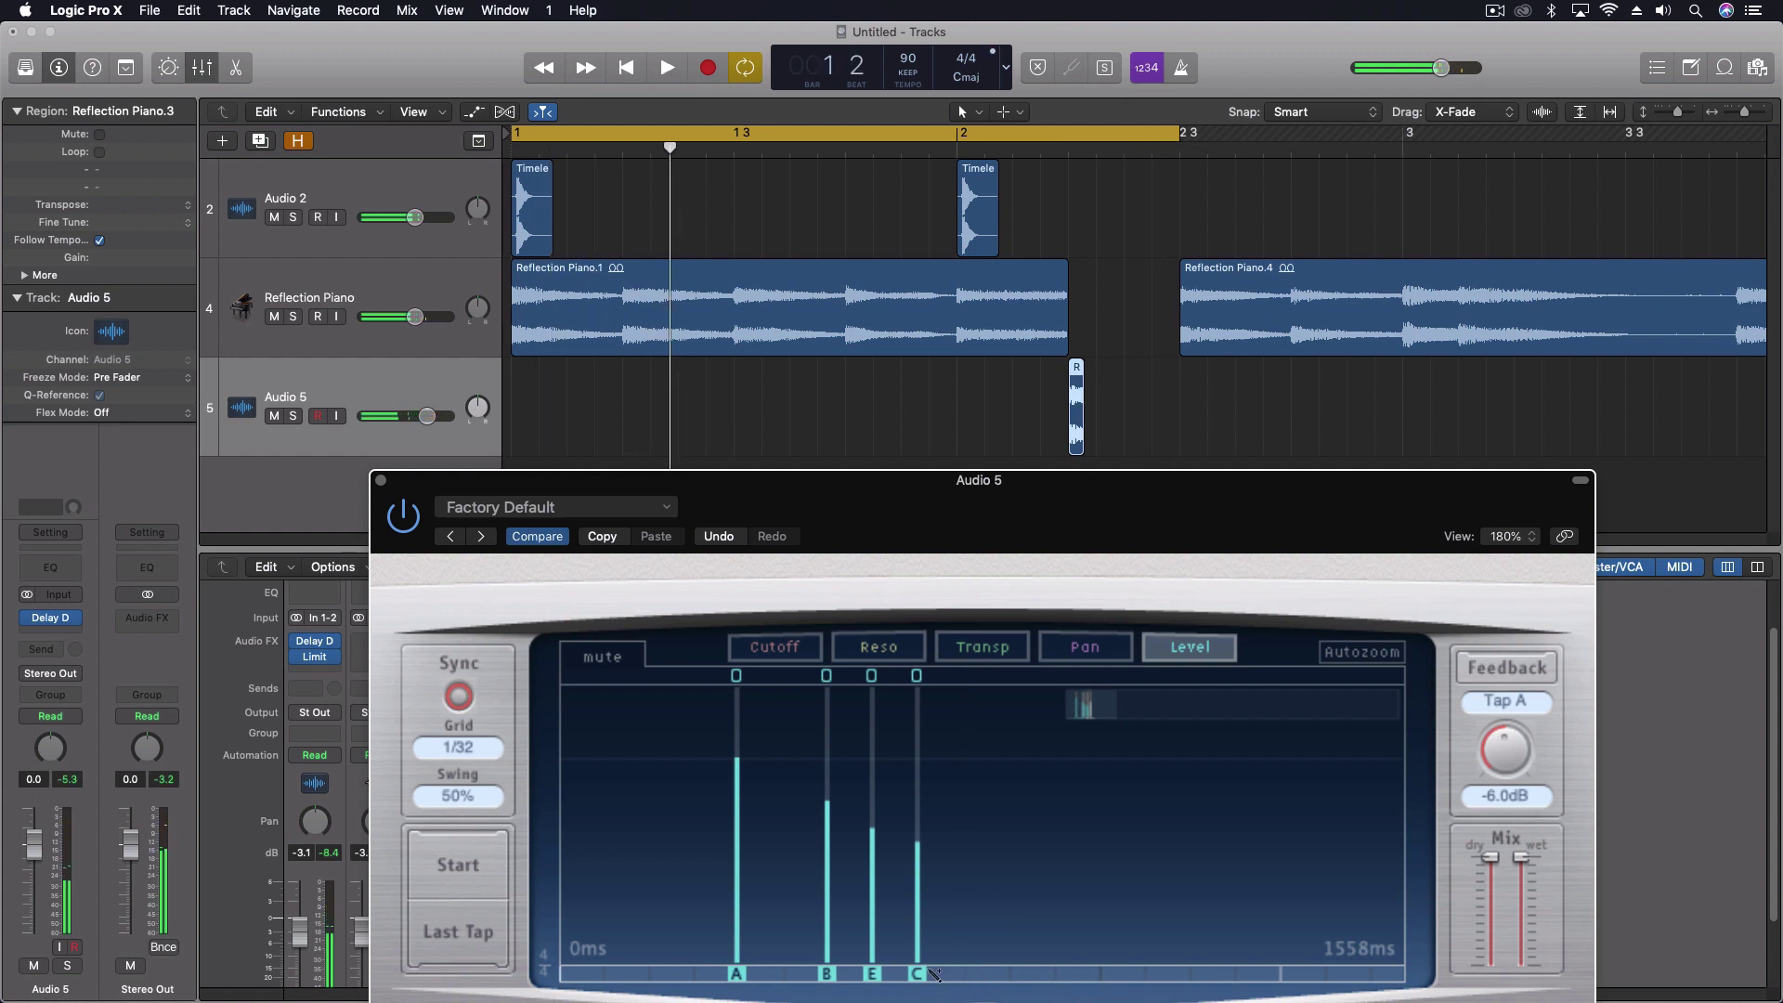
Add a slightly quieter tap between A and B, raise tap E to -5.2 dB and tap C to -2.4 dB, and play the loop.
click(797, 974)
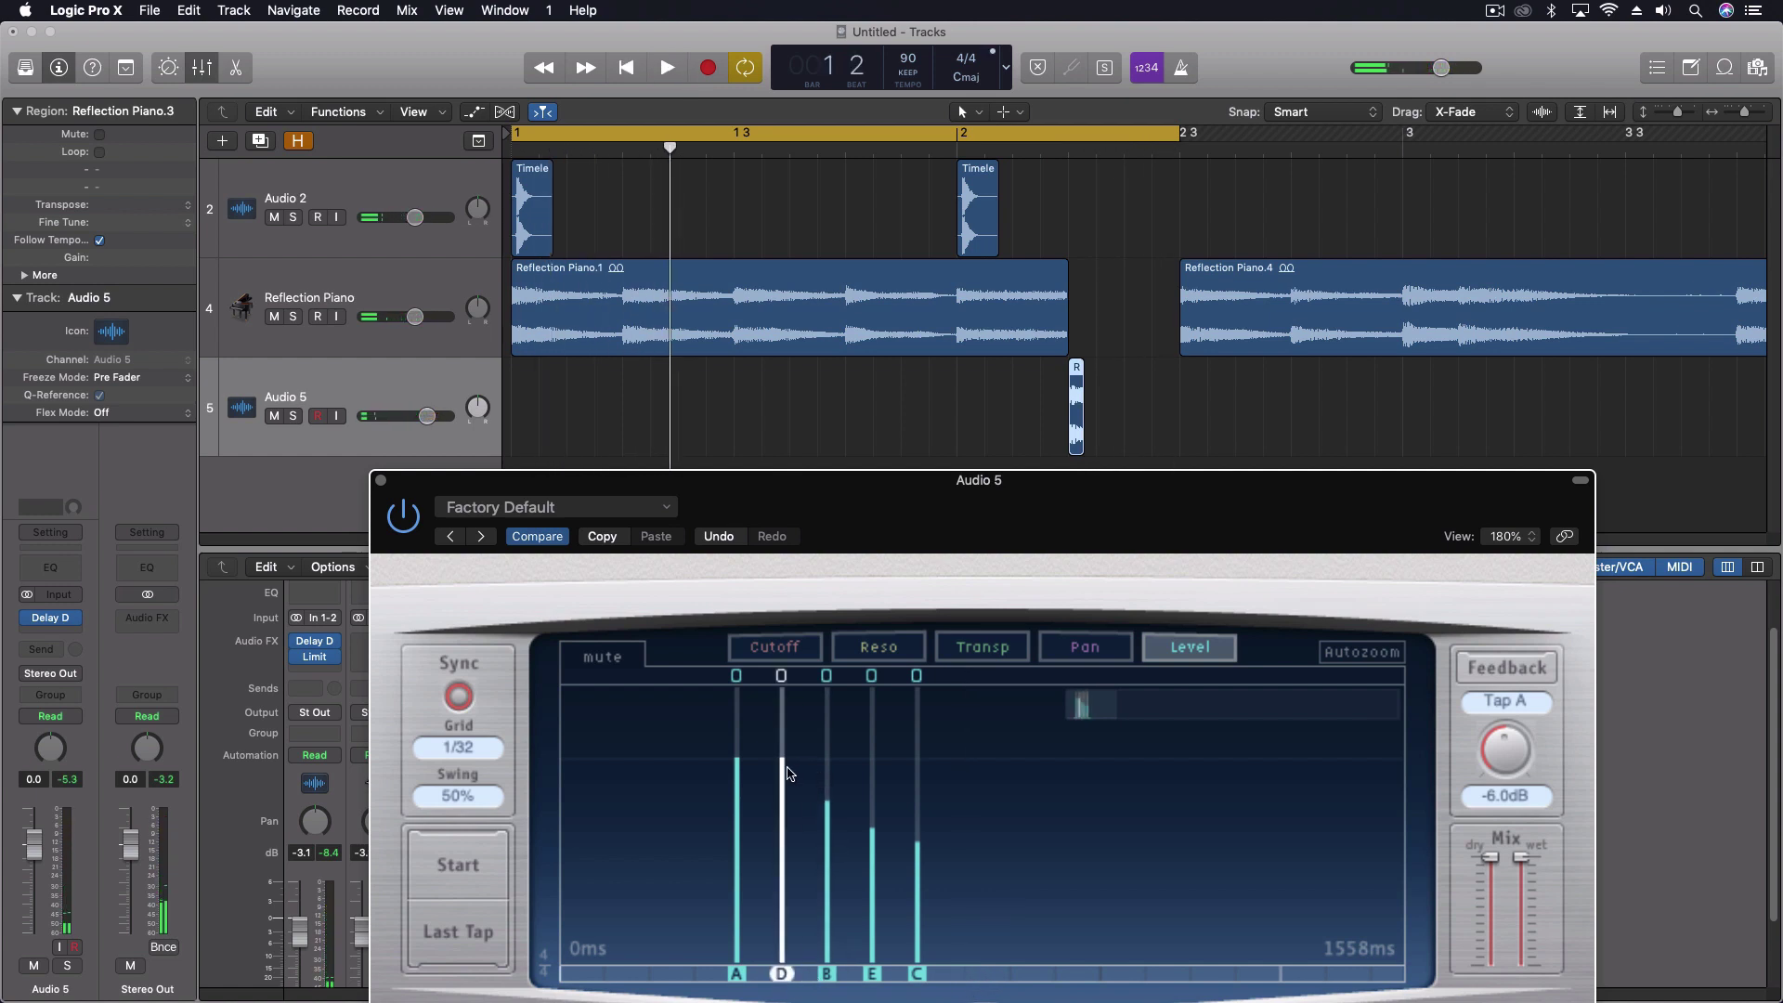
drag(784, 777, 783, 797)
drag(874, 832, 918, 787)
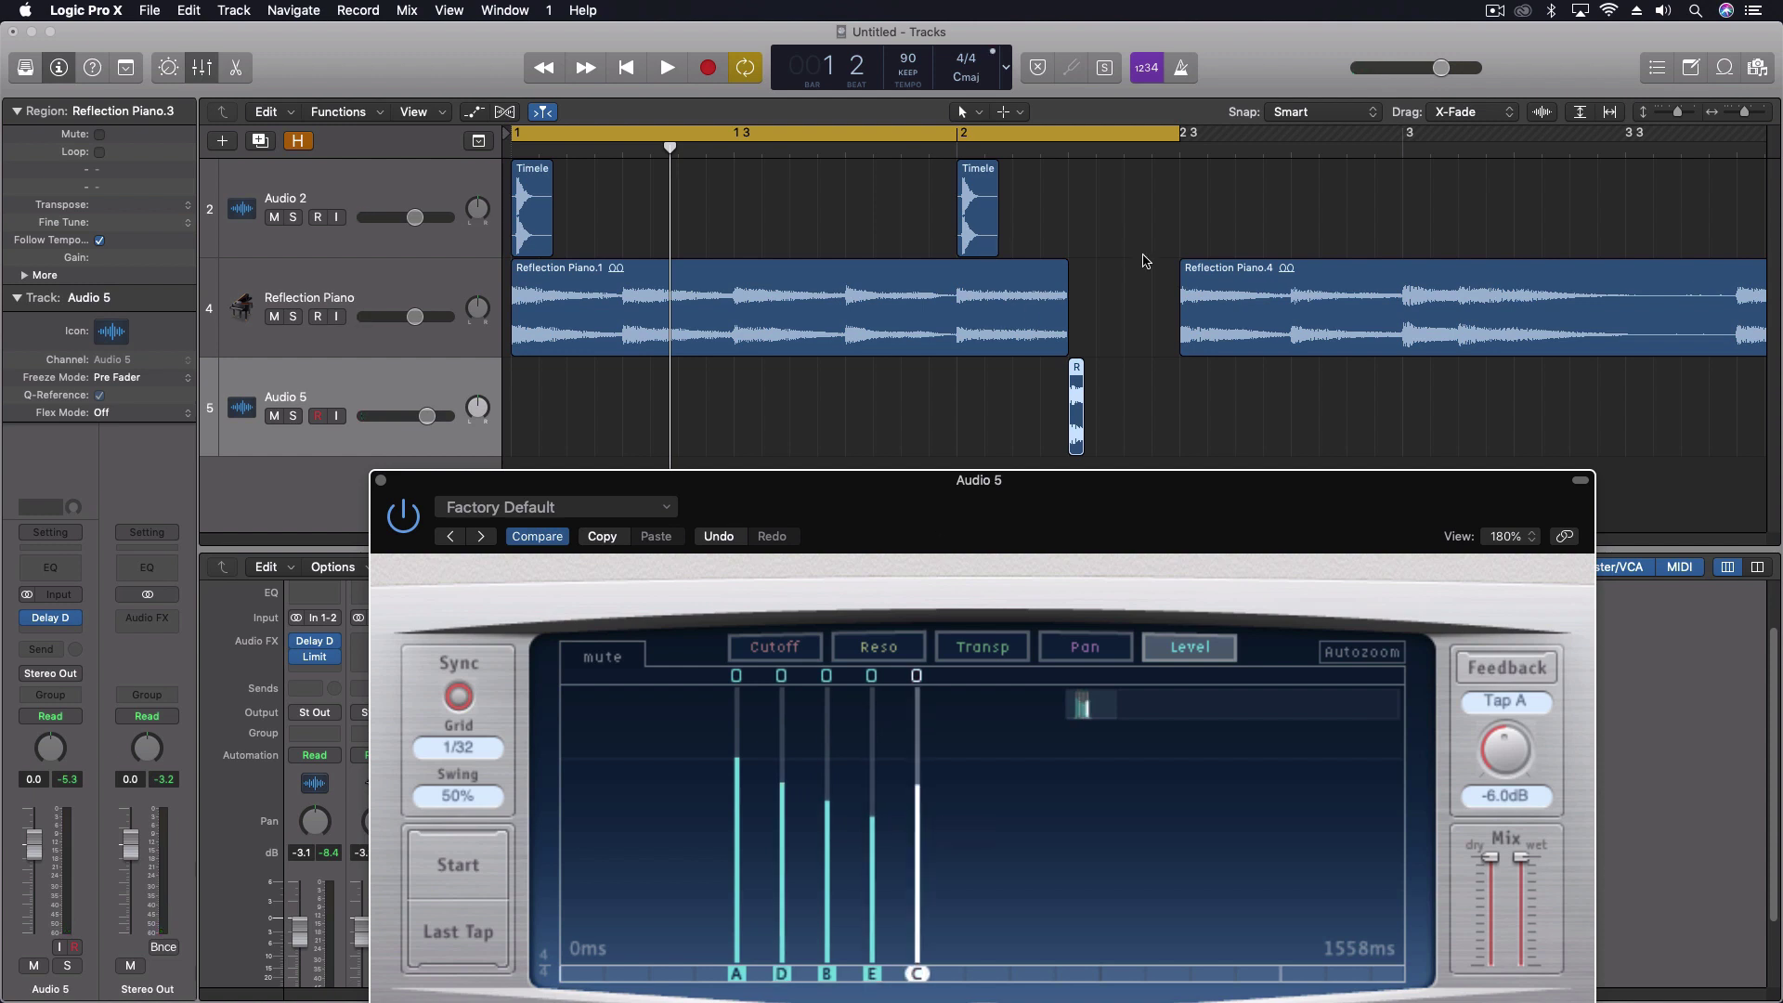
key(space)
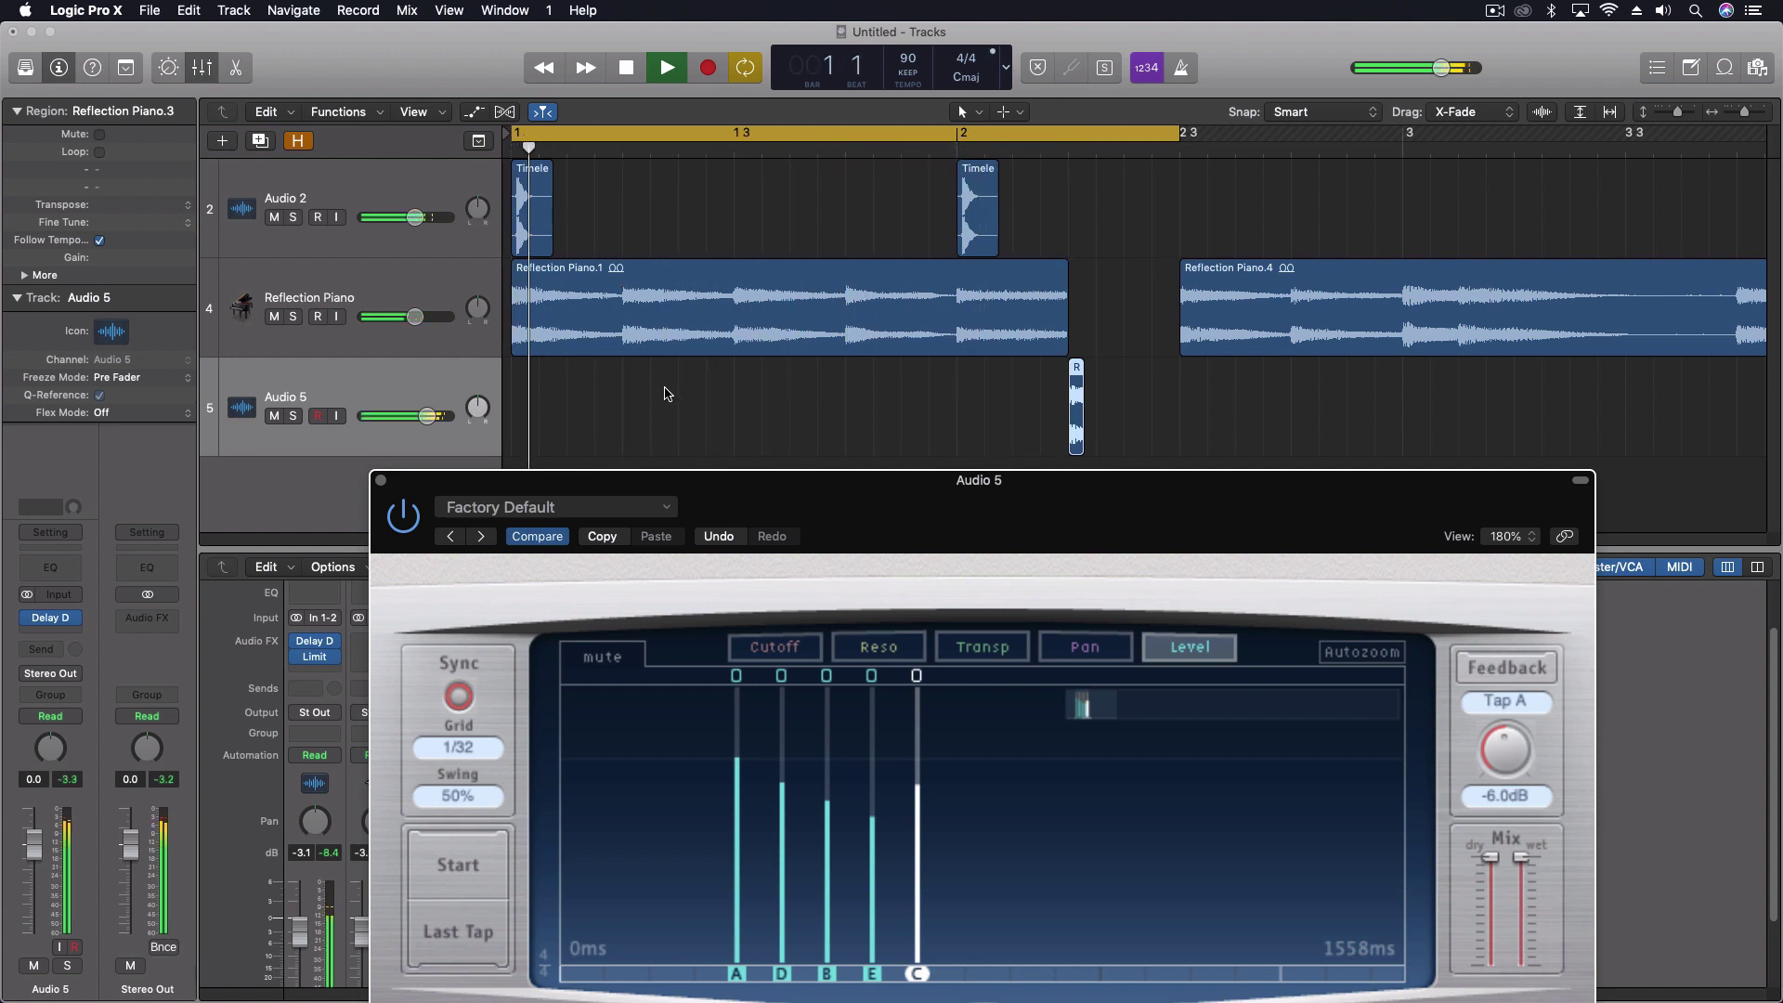
drag(883, 555, 930, 393)
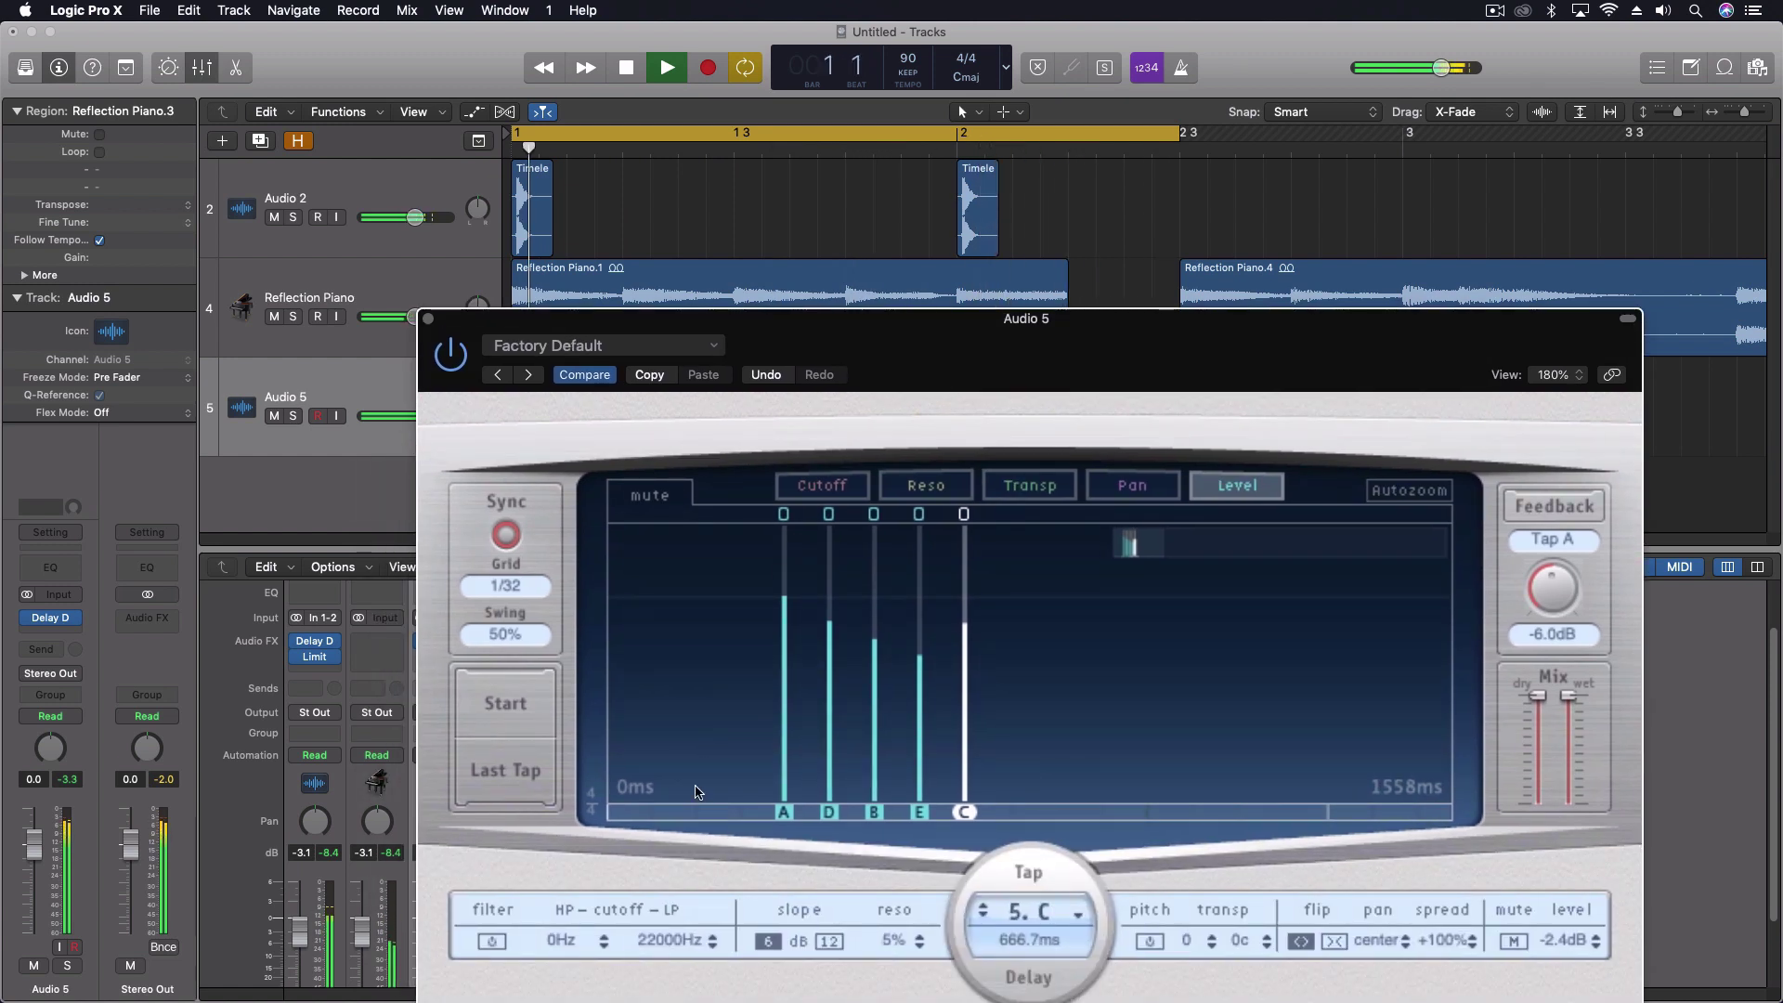
key(space)
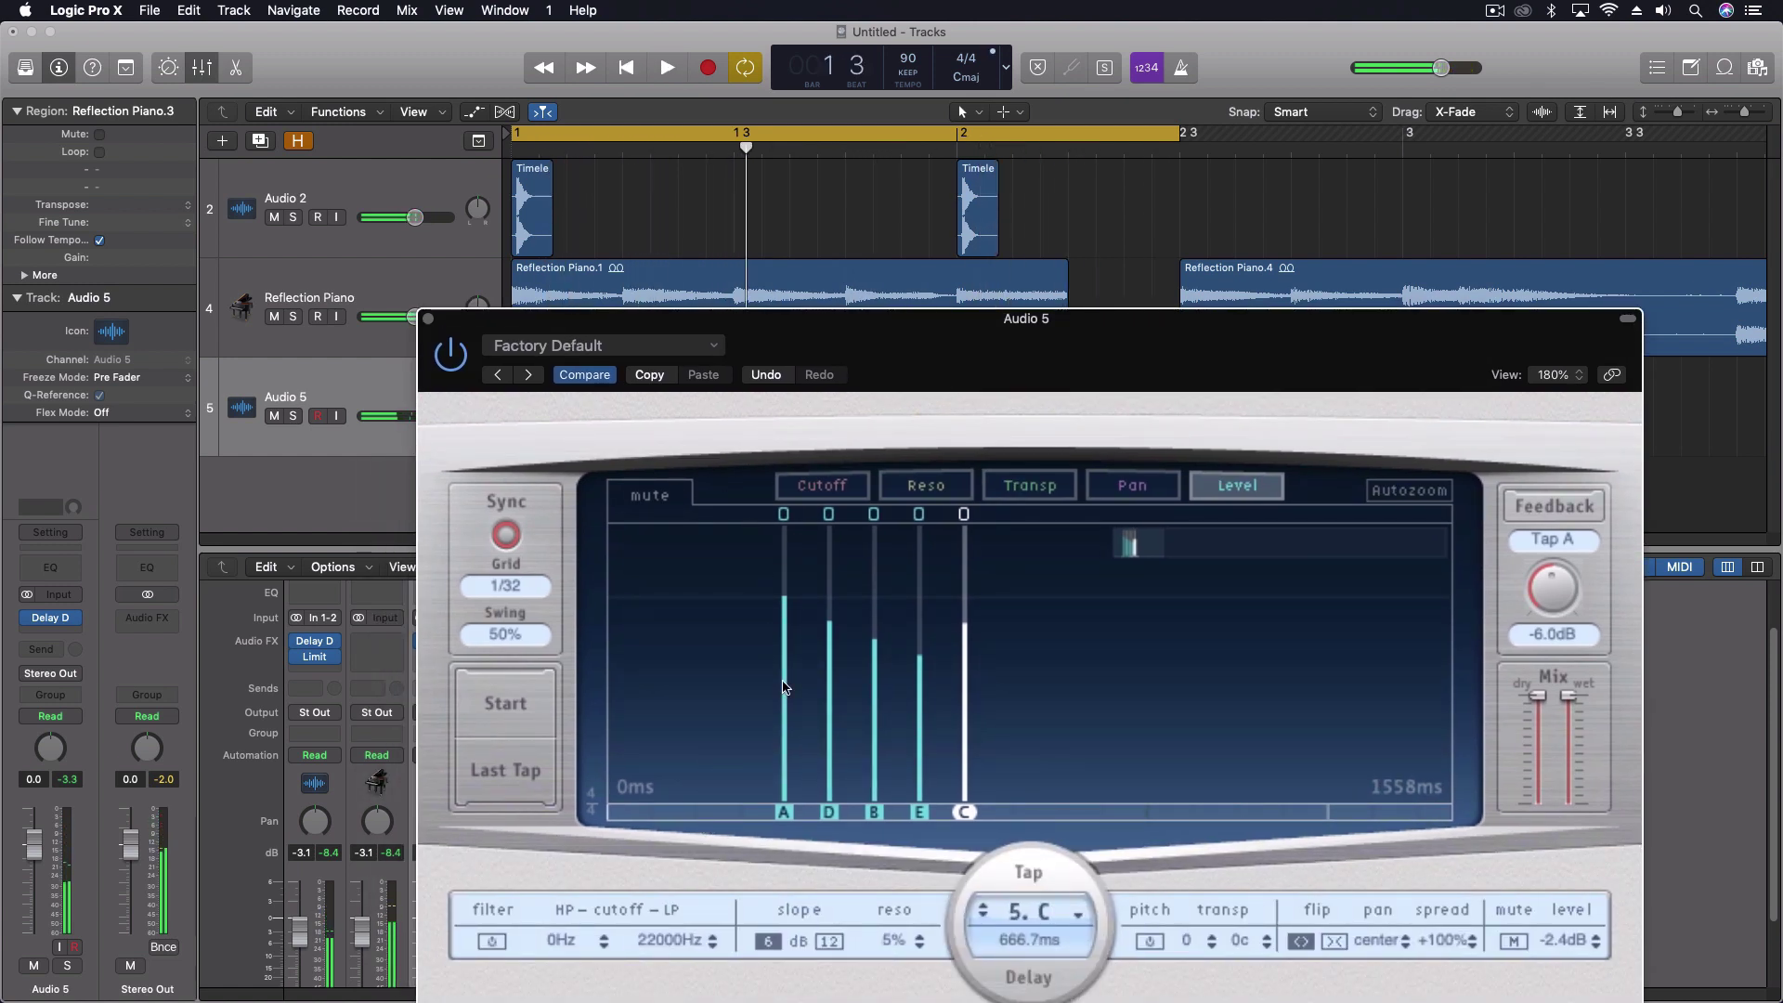
Set the grid to 1/64, add a tap at 375 ms between A and D, and set its level to -16.5 dB during playback.
click(505, 586)
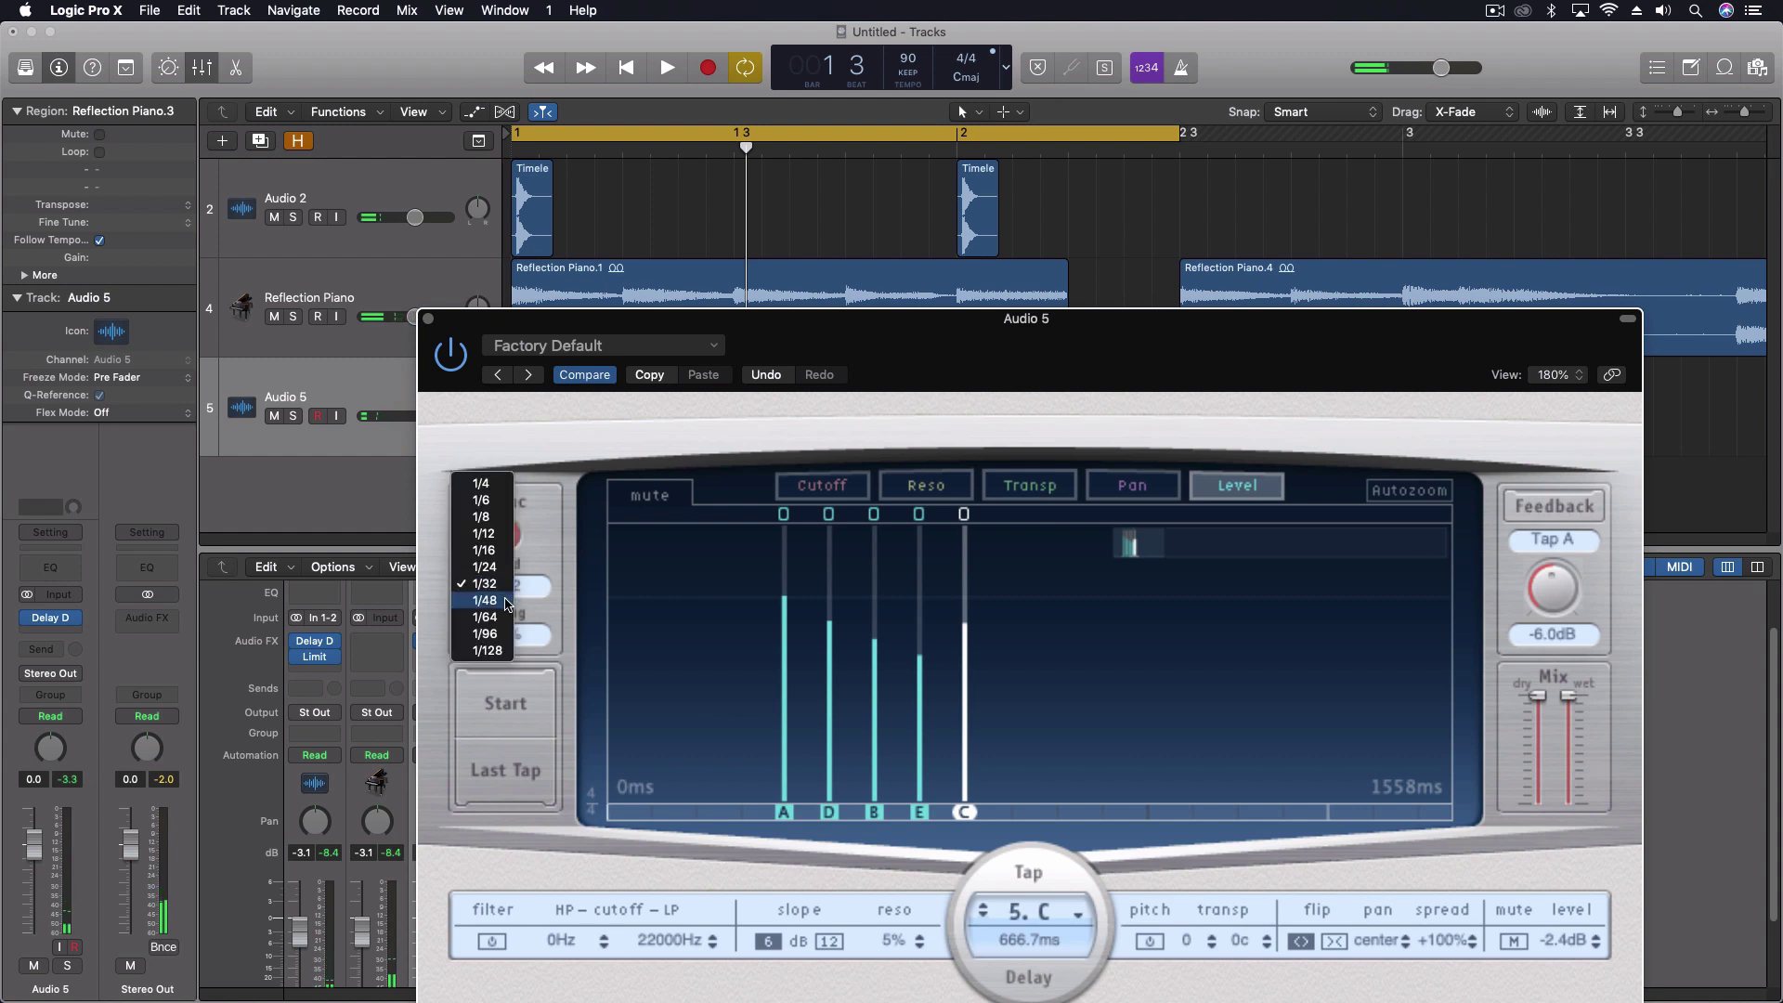
click(497, 606)
click(822, 815)
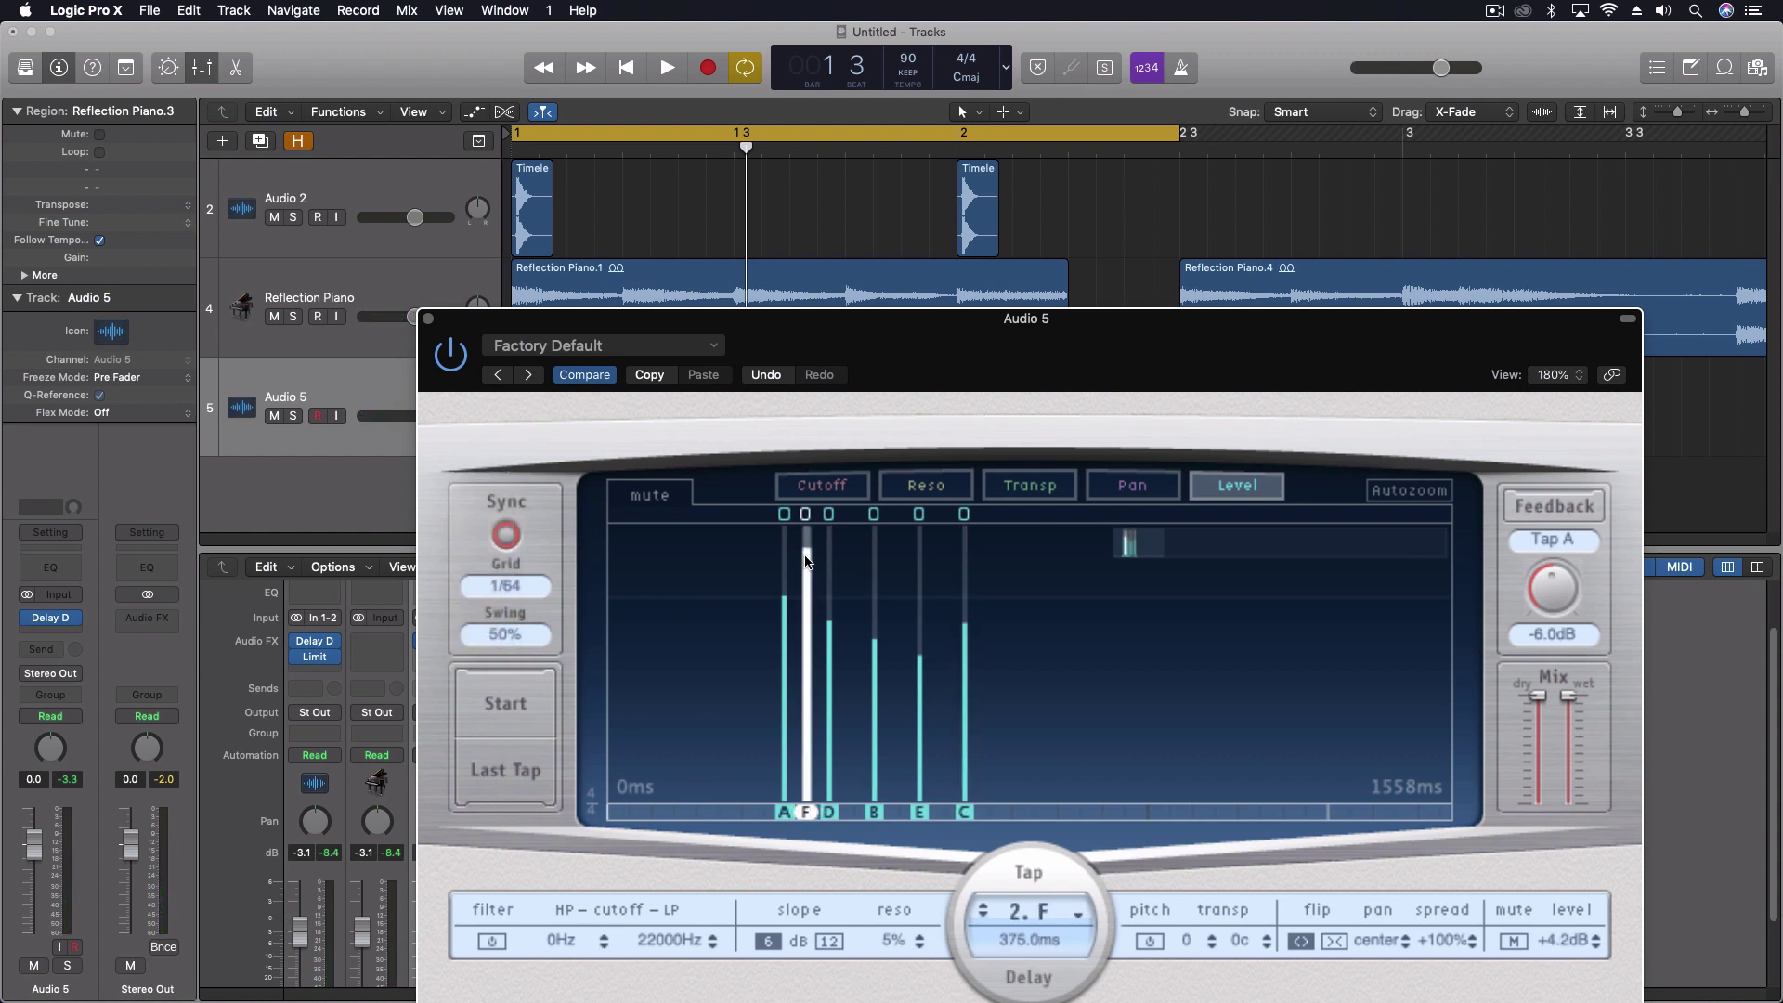
key(space)
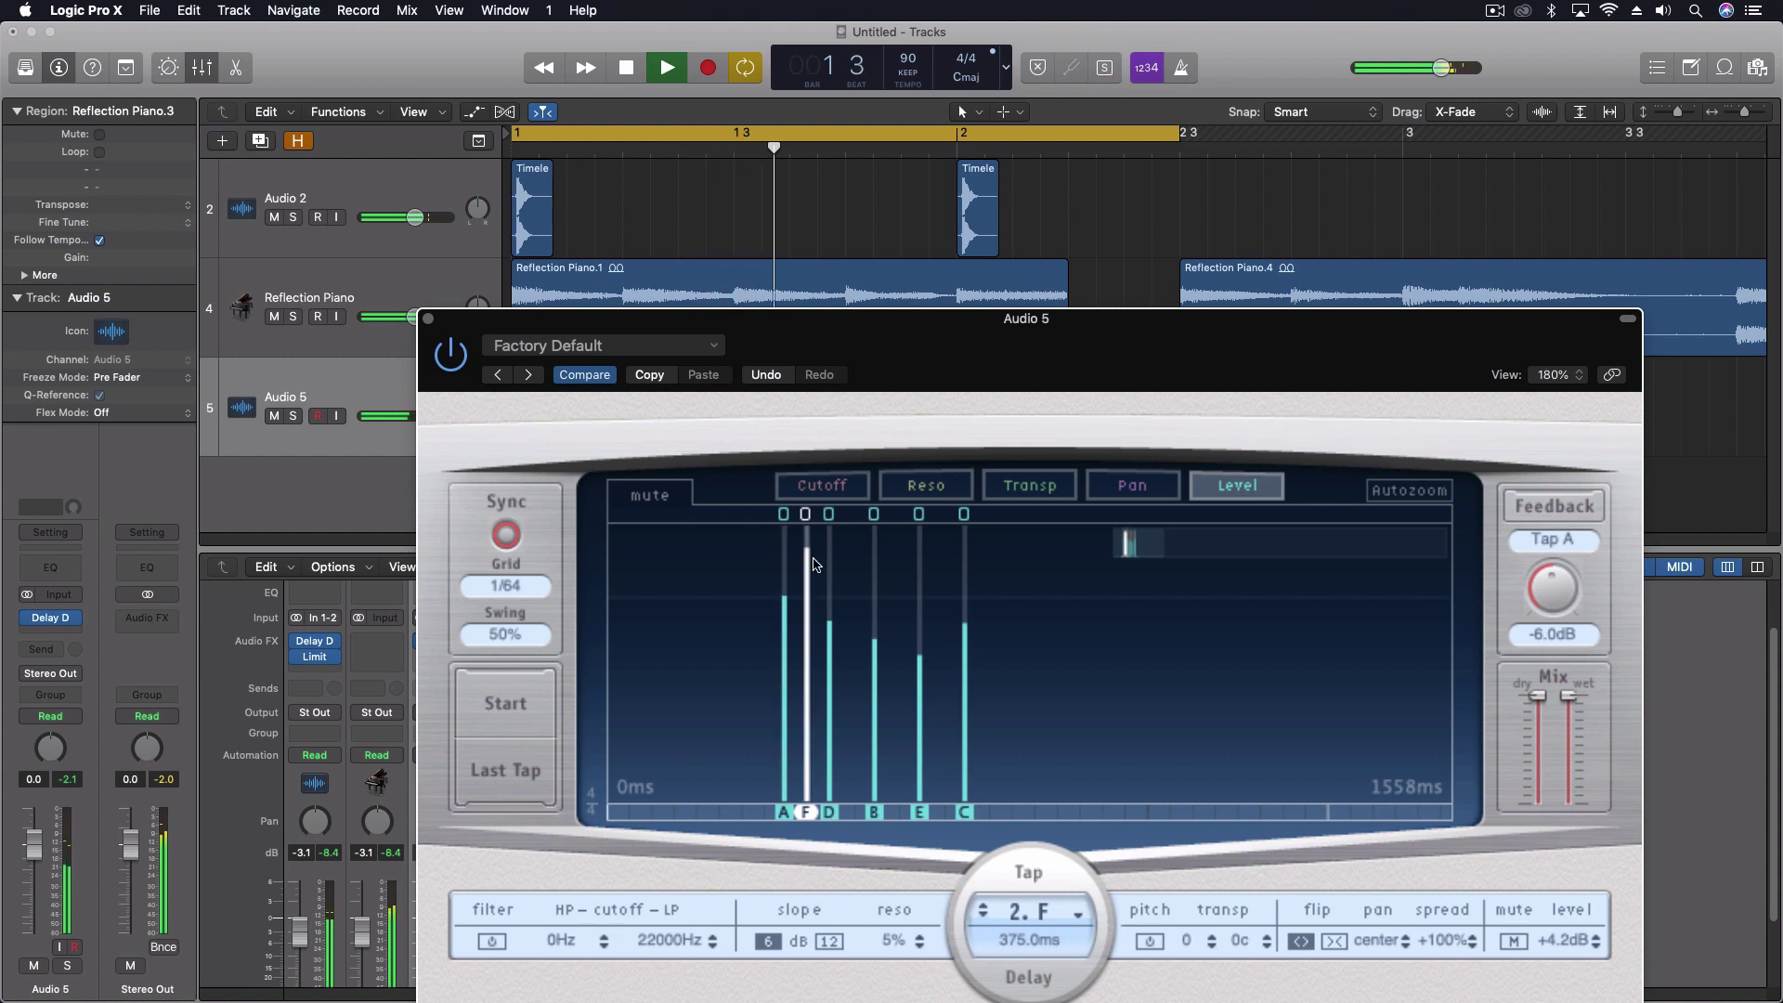
drag(808, 571, 810, 728)
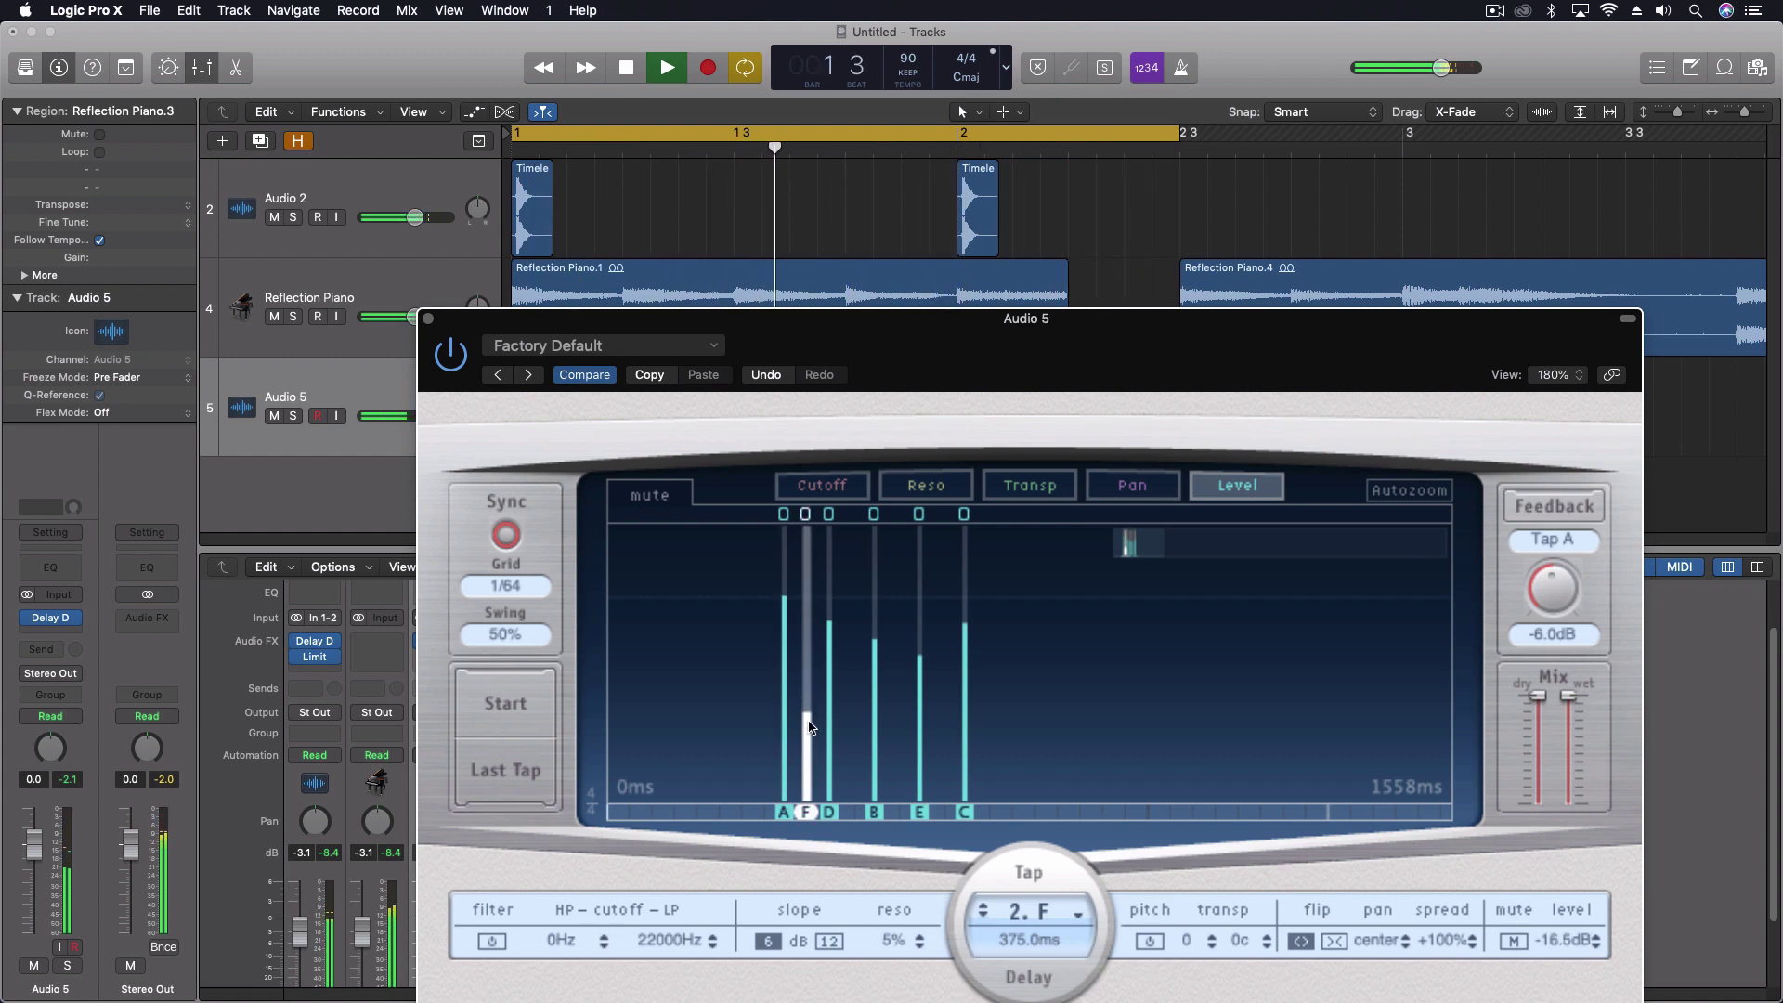
Pan the taps after A alternately left and right, with F at -43%, E at +34% and C at -4%, and play the loop.
drag(997, 353, 969, 191)
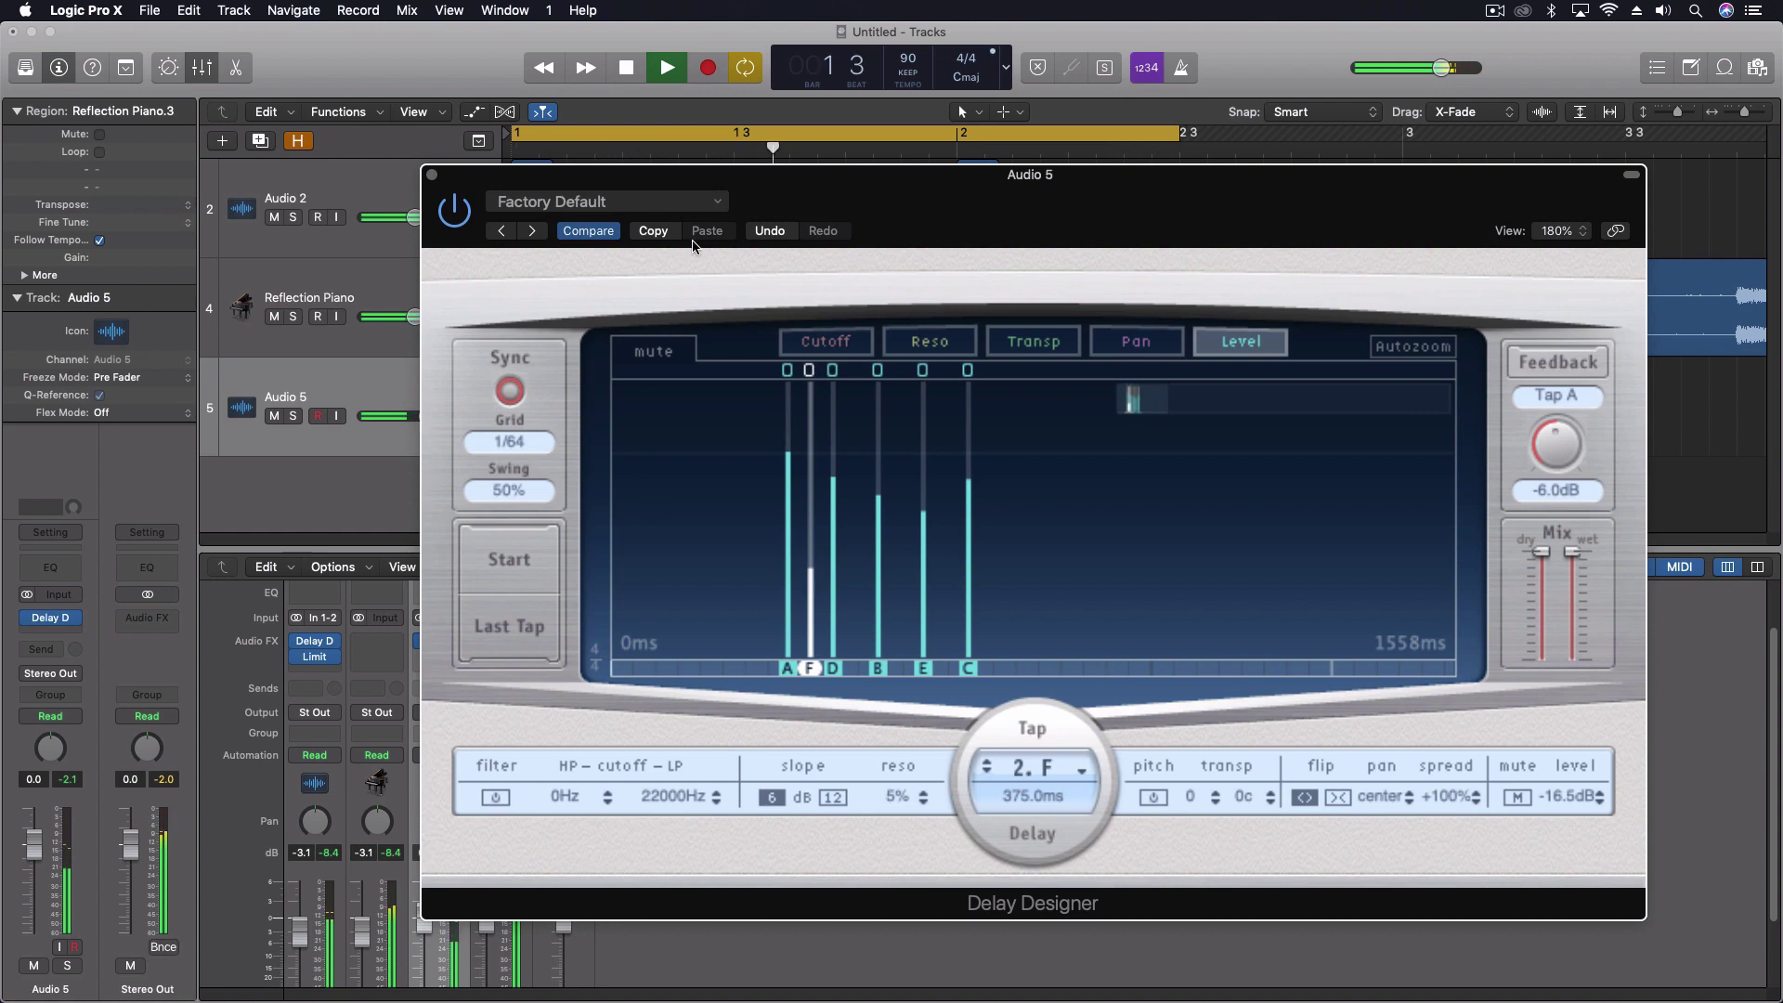
drag(779, 193, 766, 338)
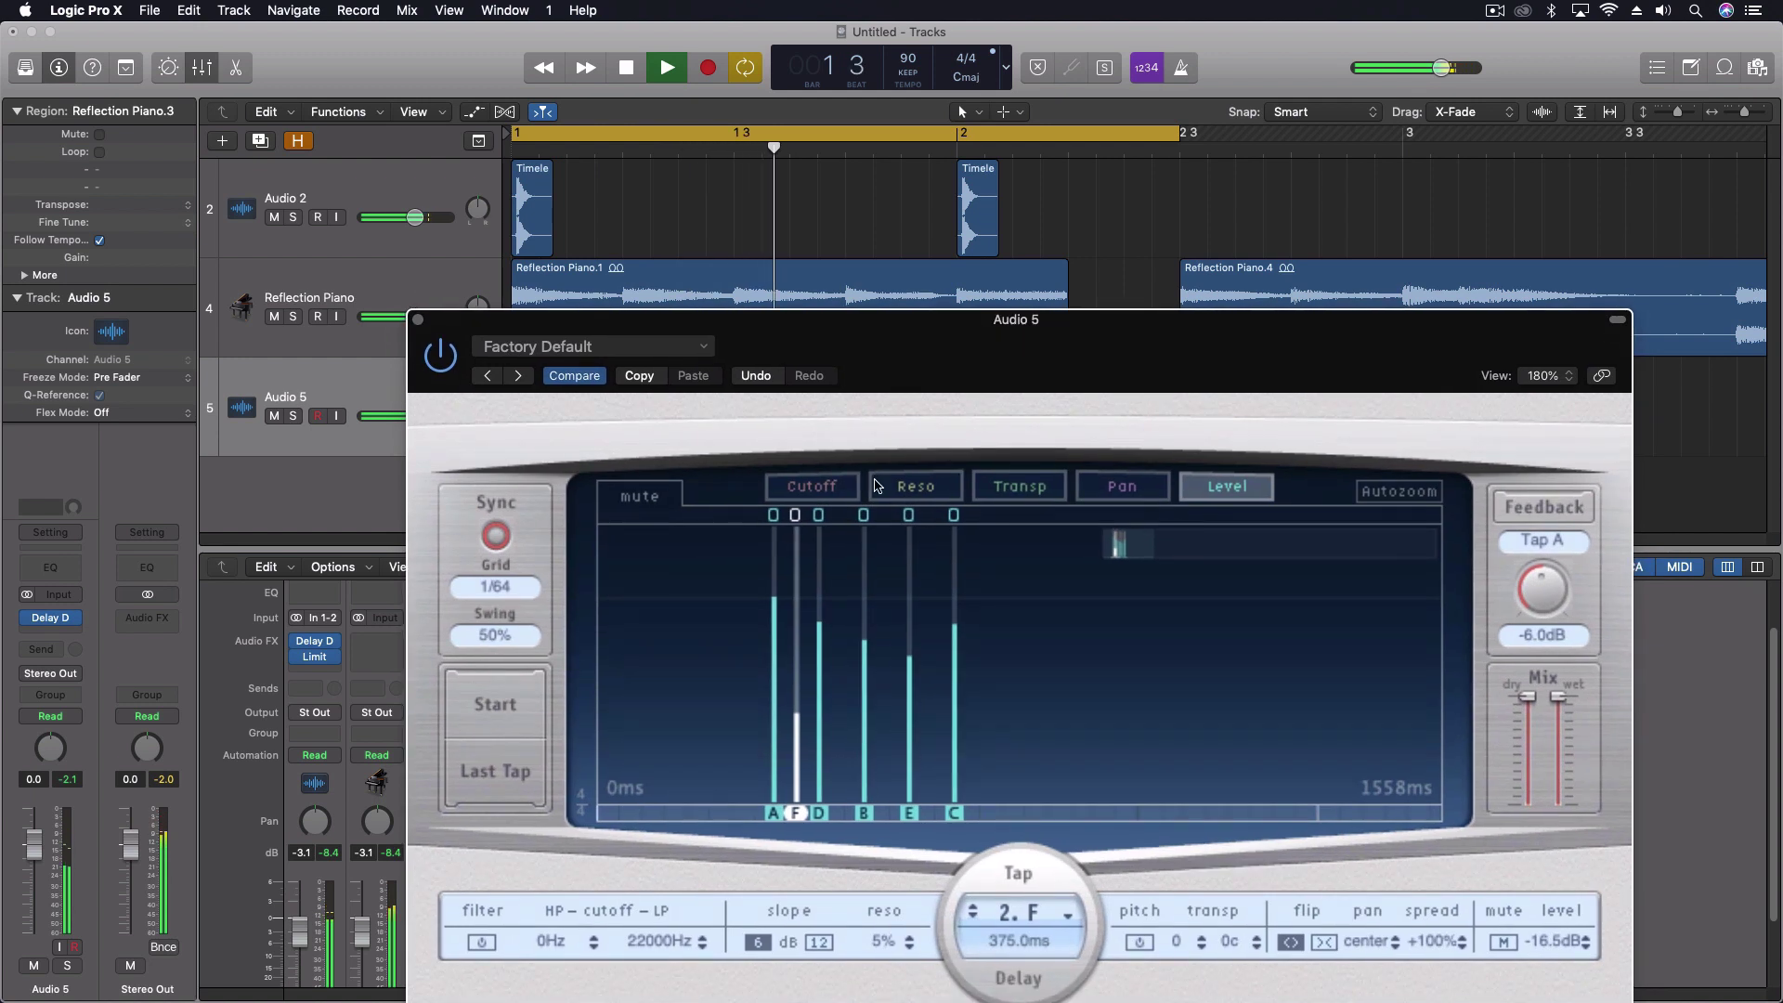
click(1124, 489)
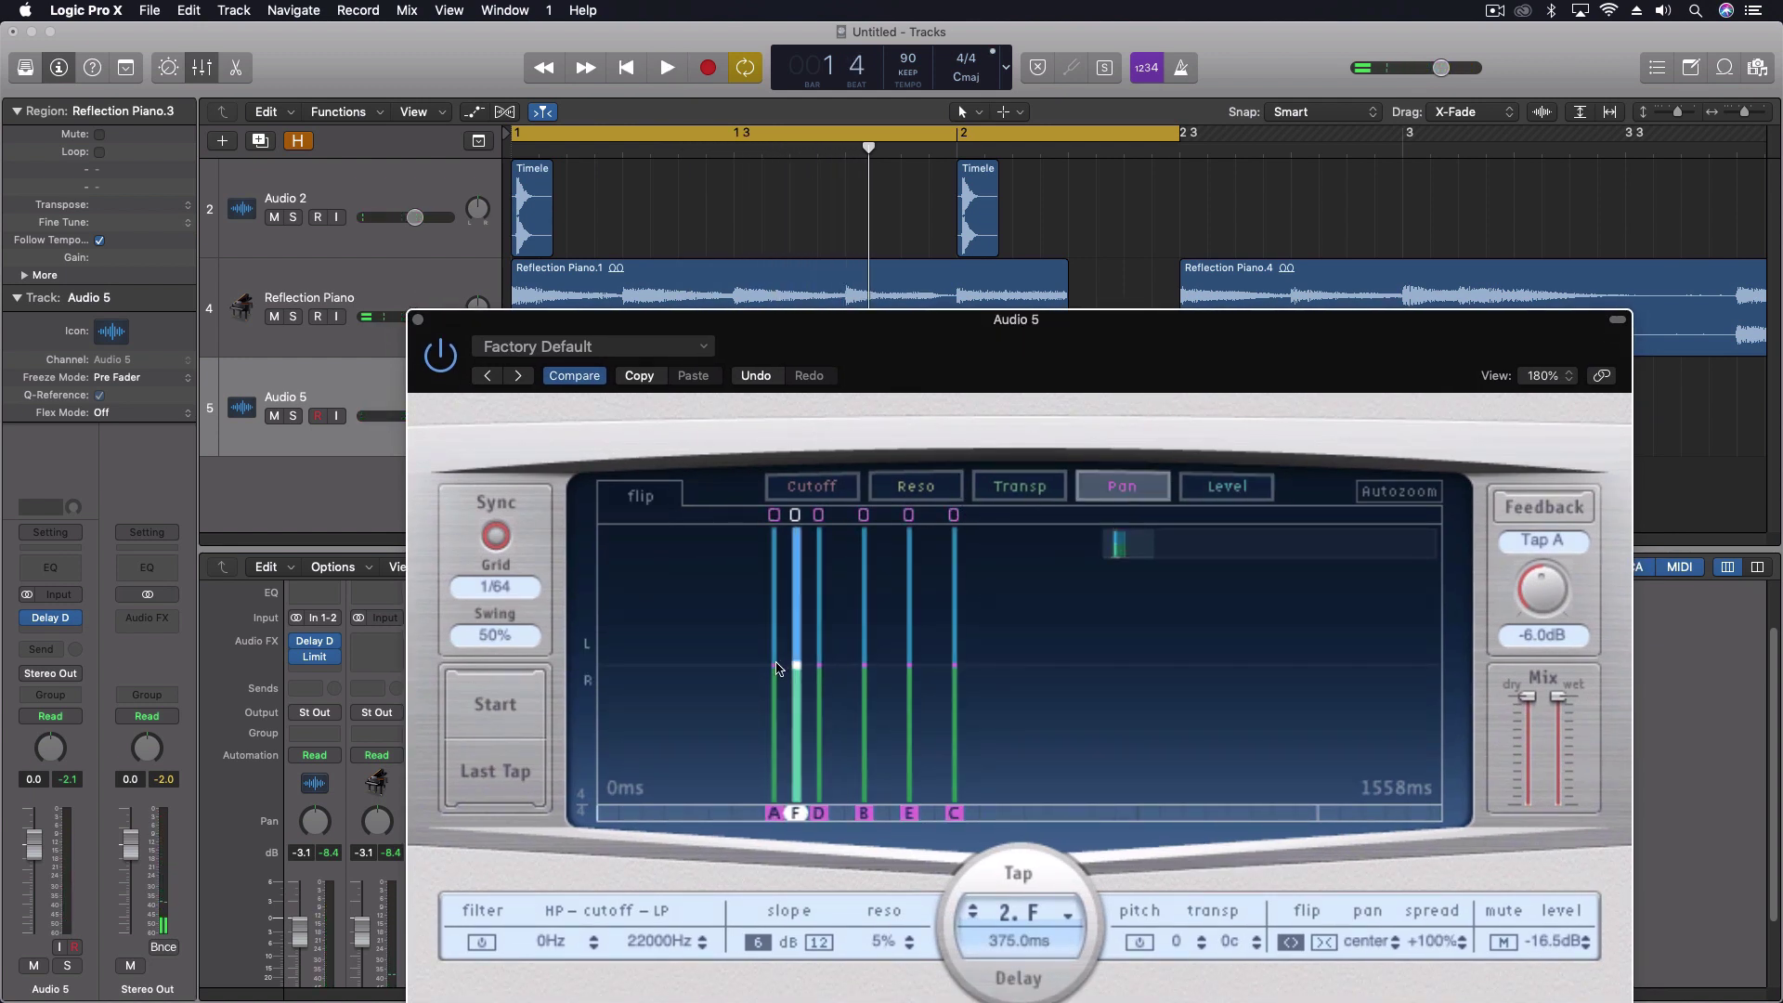
drag(796, 666, 818, 744)
click(865, 671)
drag(866, 670, 956, 648)
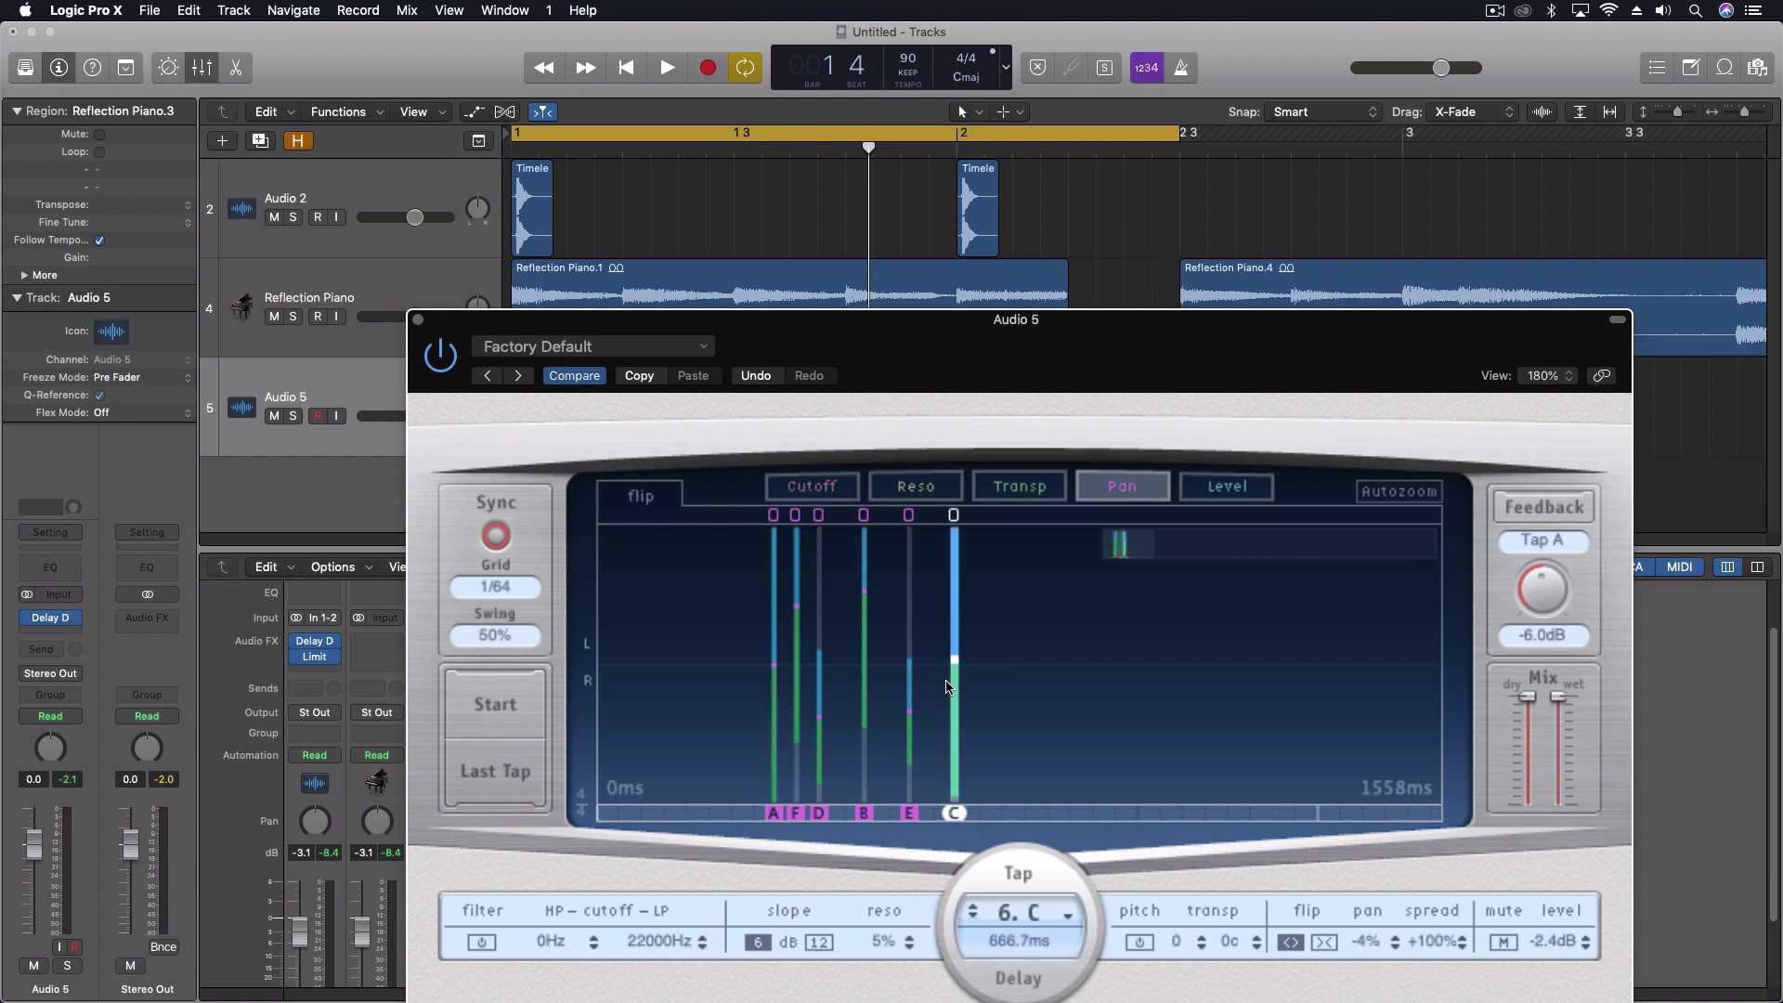
key(space)
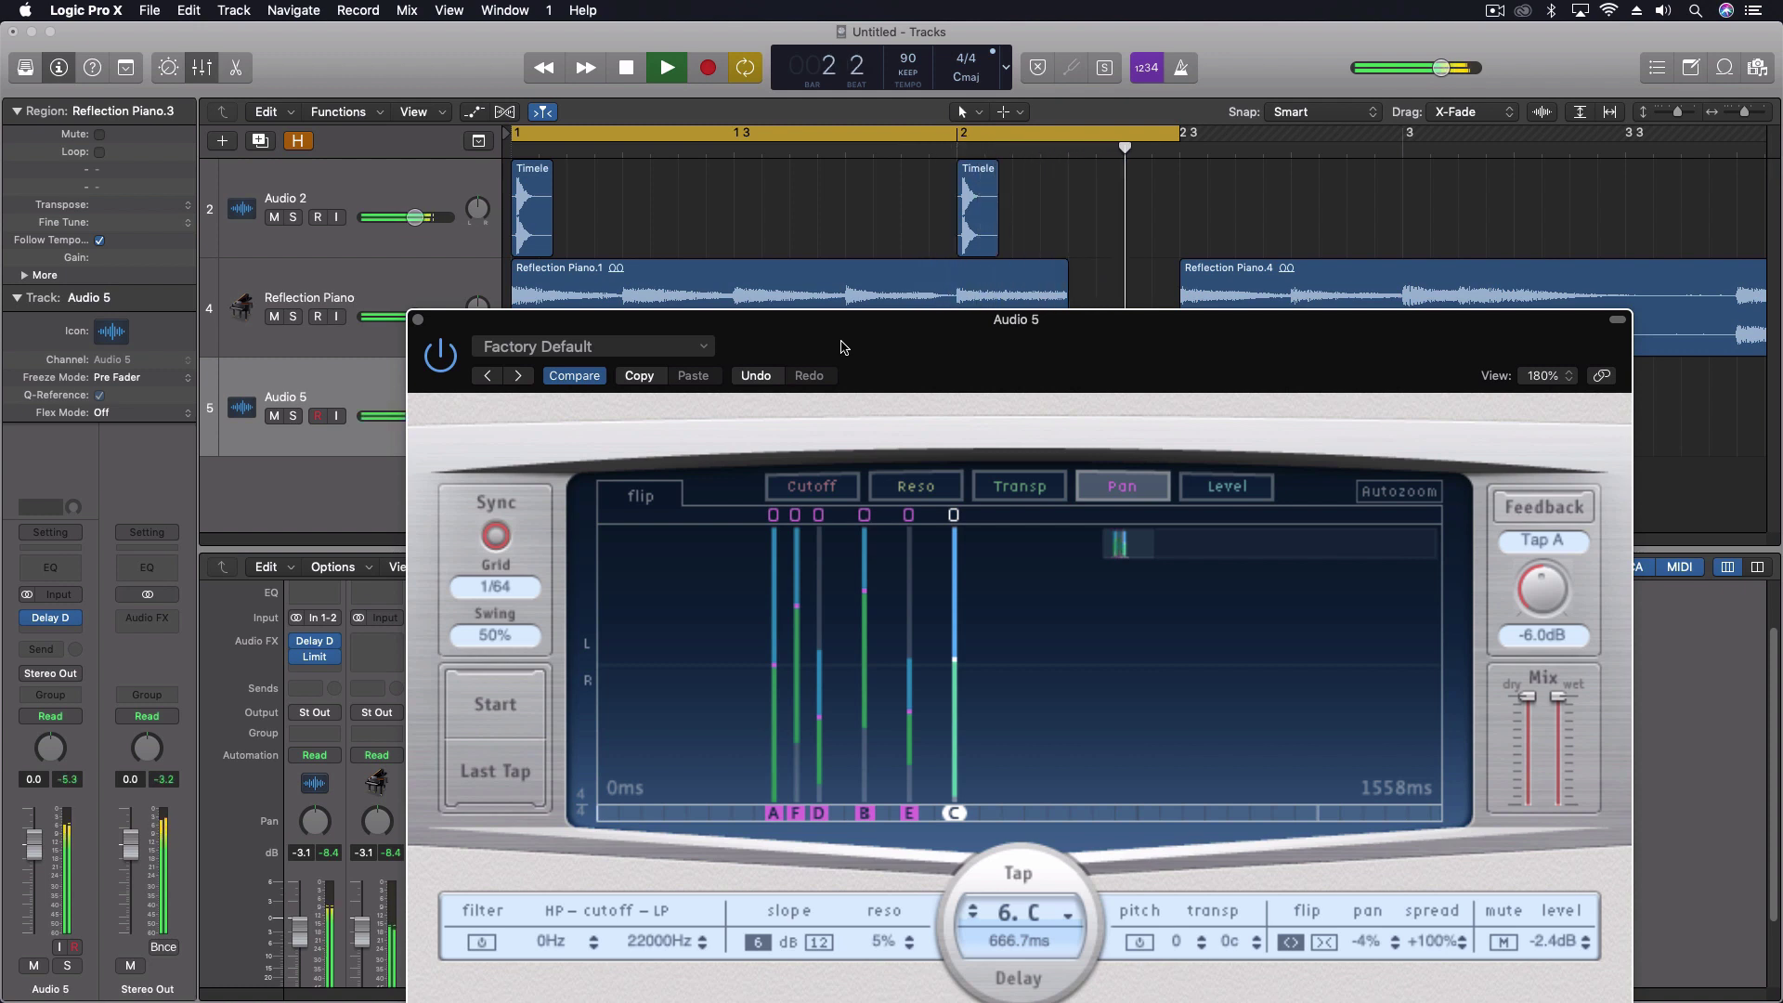
key(space)
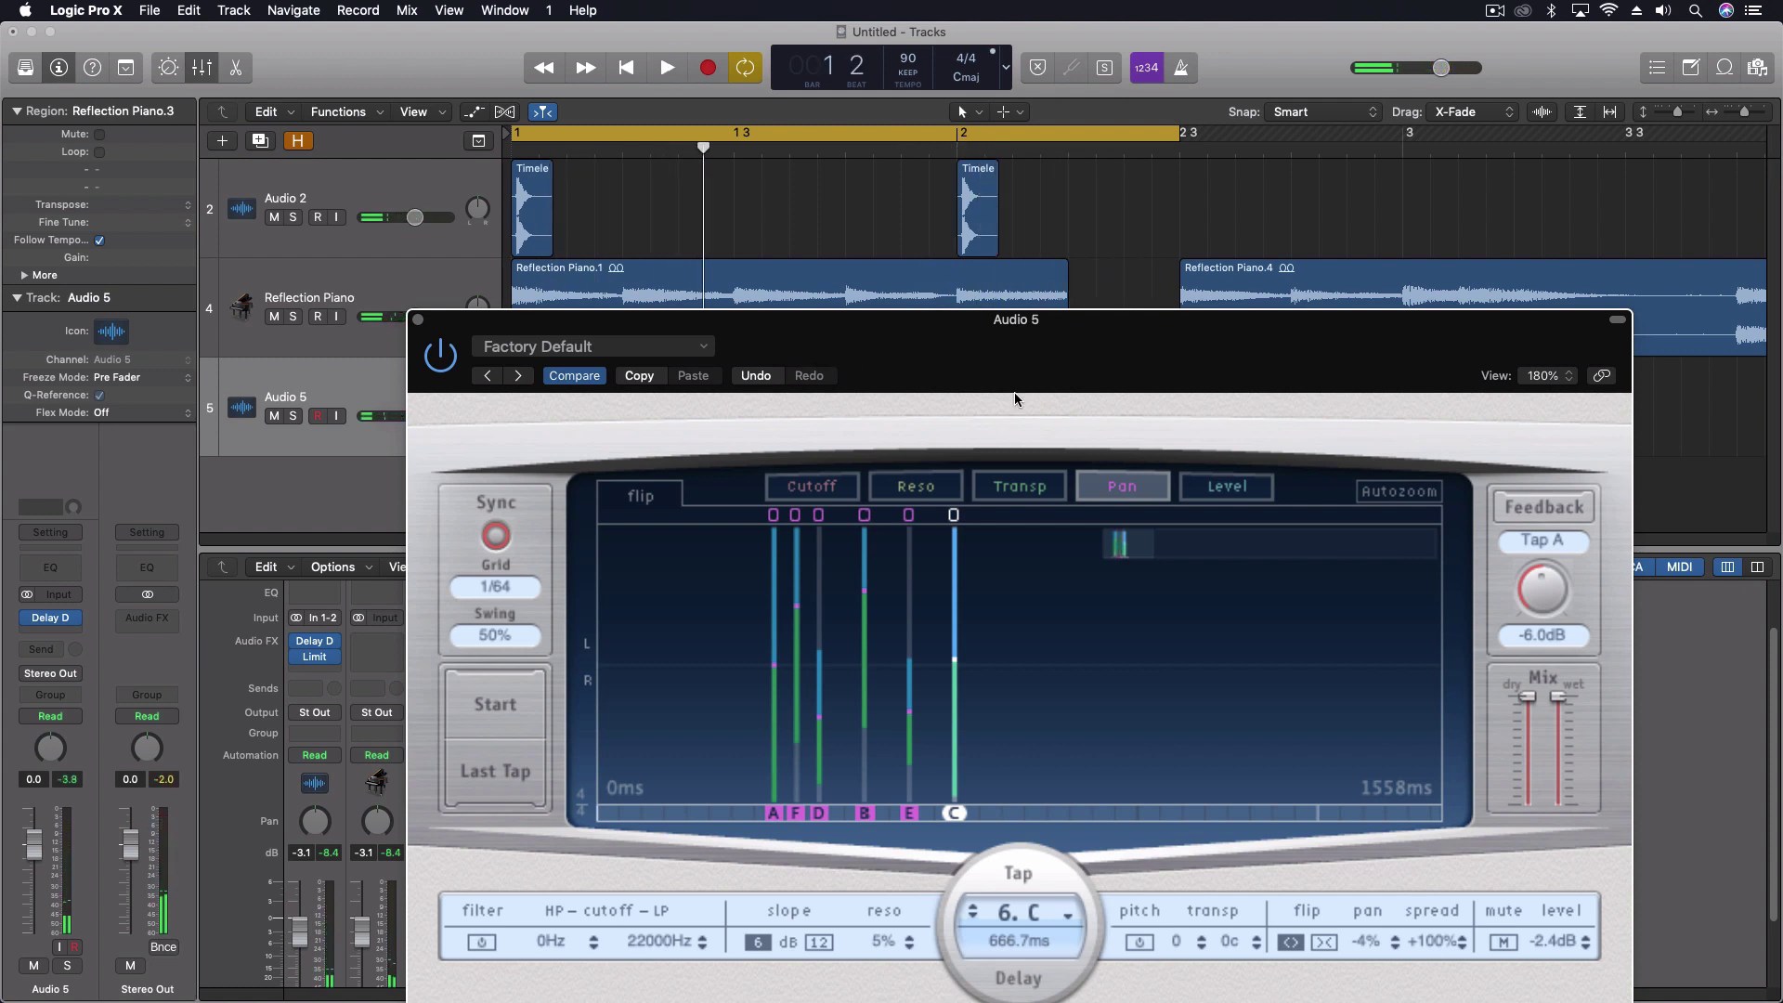
Transpose tap F to -3, tap B slightly up, tap E to +7 and tap C to +11 semitones while playing the loop.
click(1038, 484)
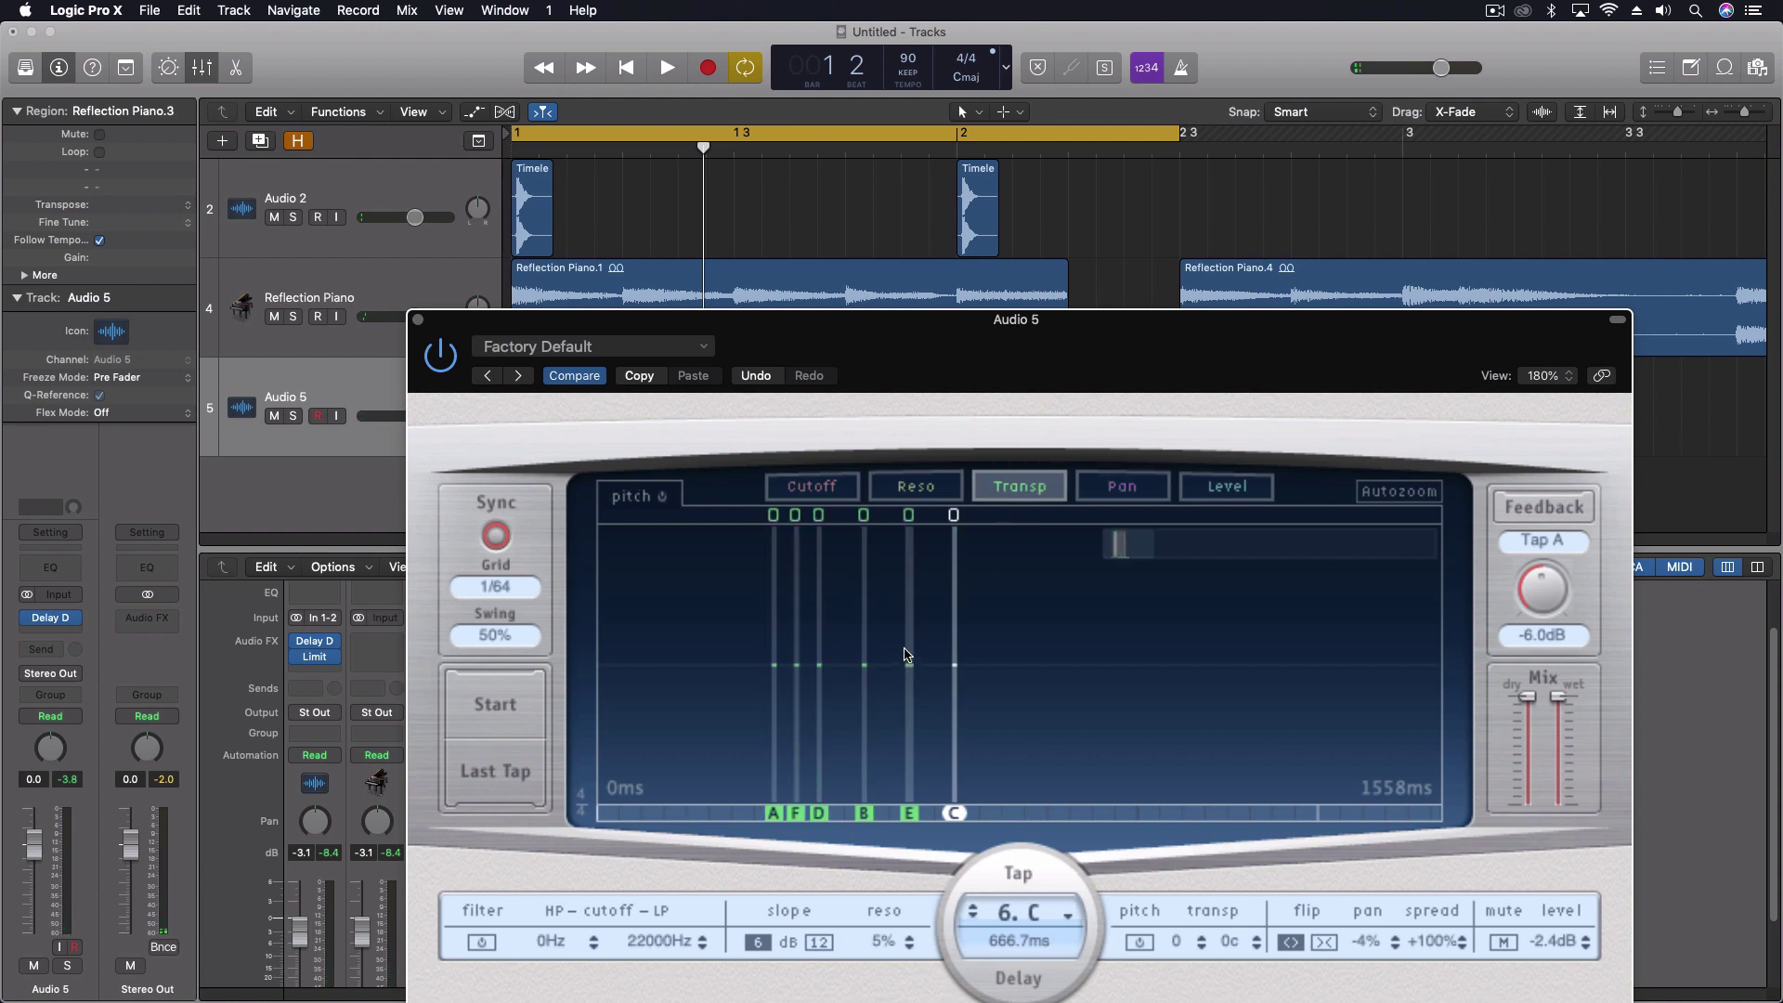
drag(921, 314, 941, 253)
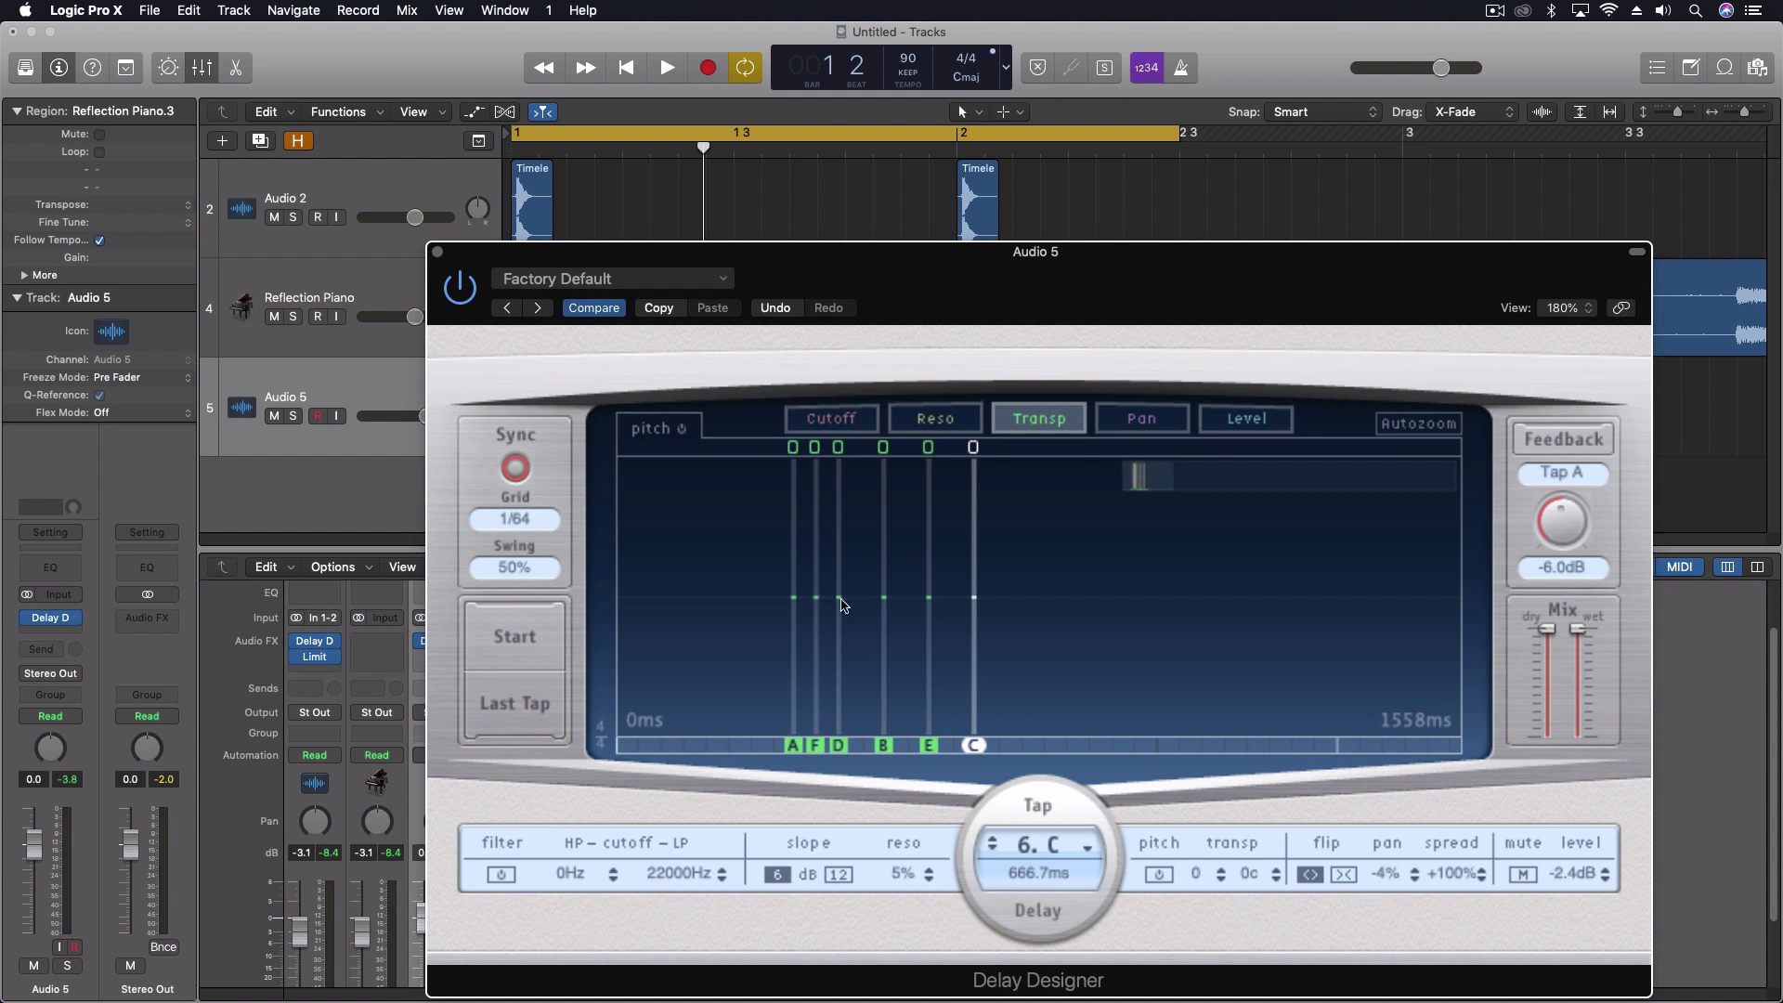
drag(816, 597, 815, 643)
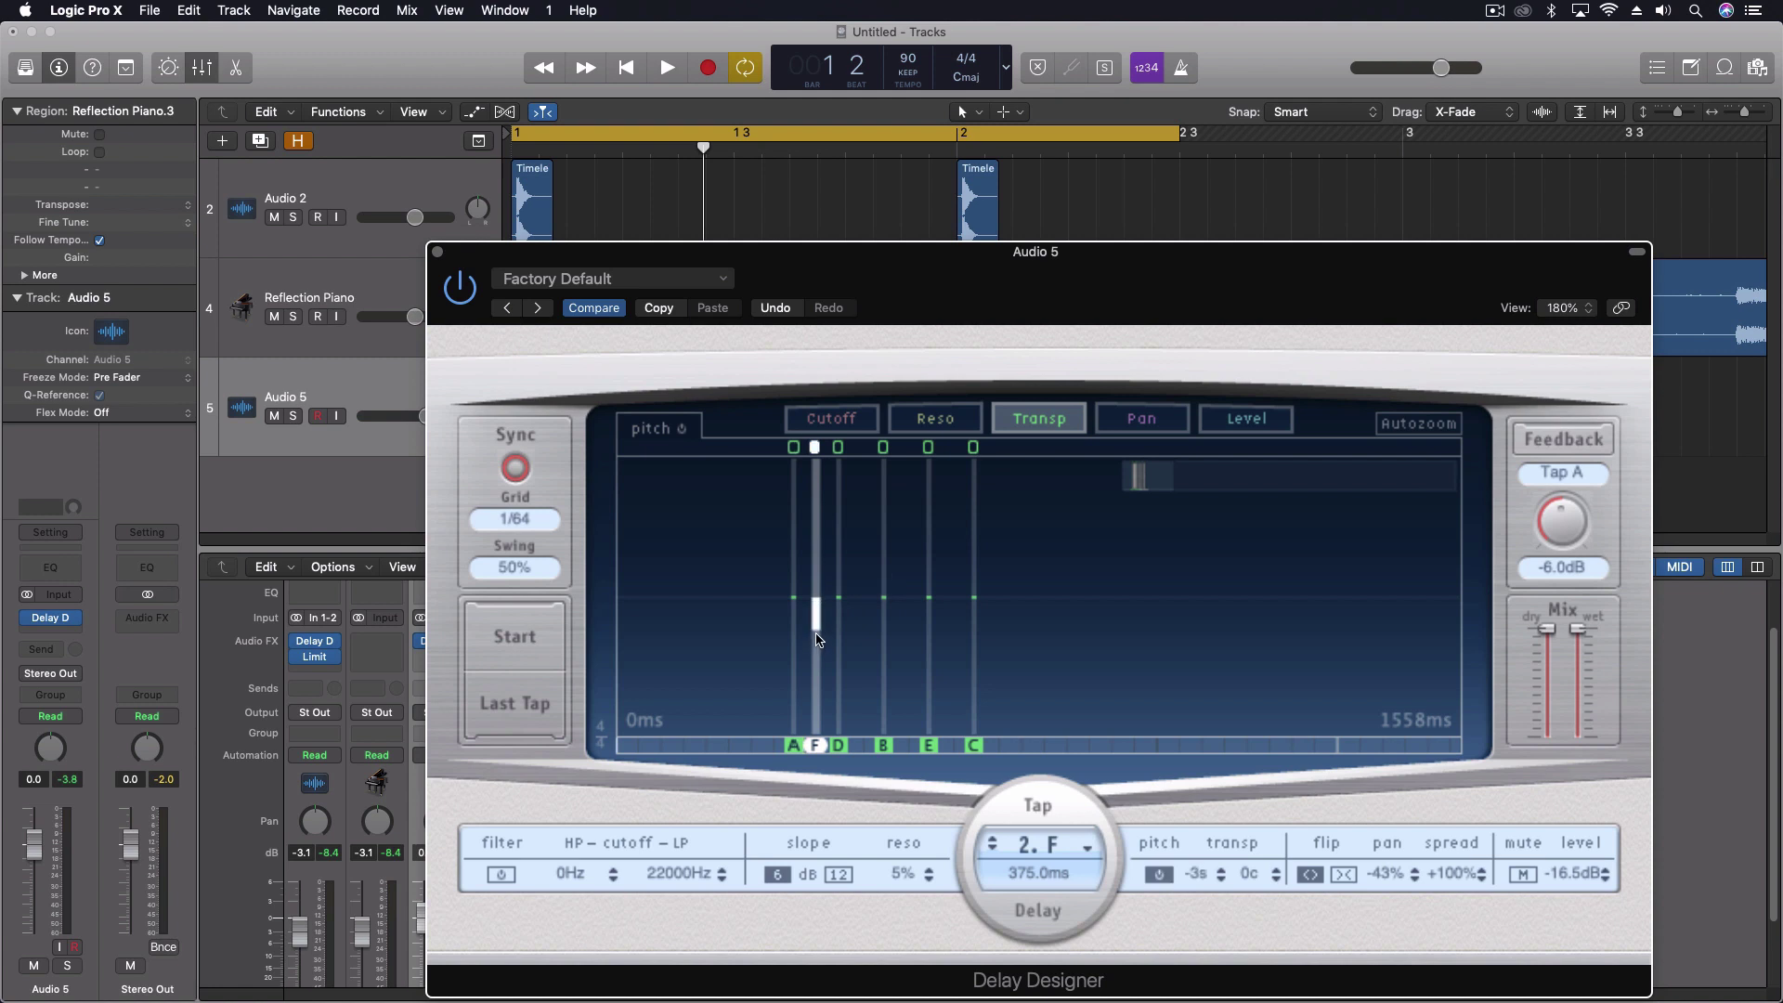
key(space)
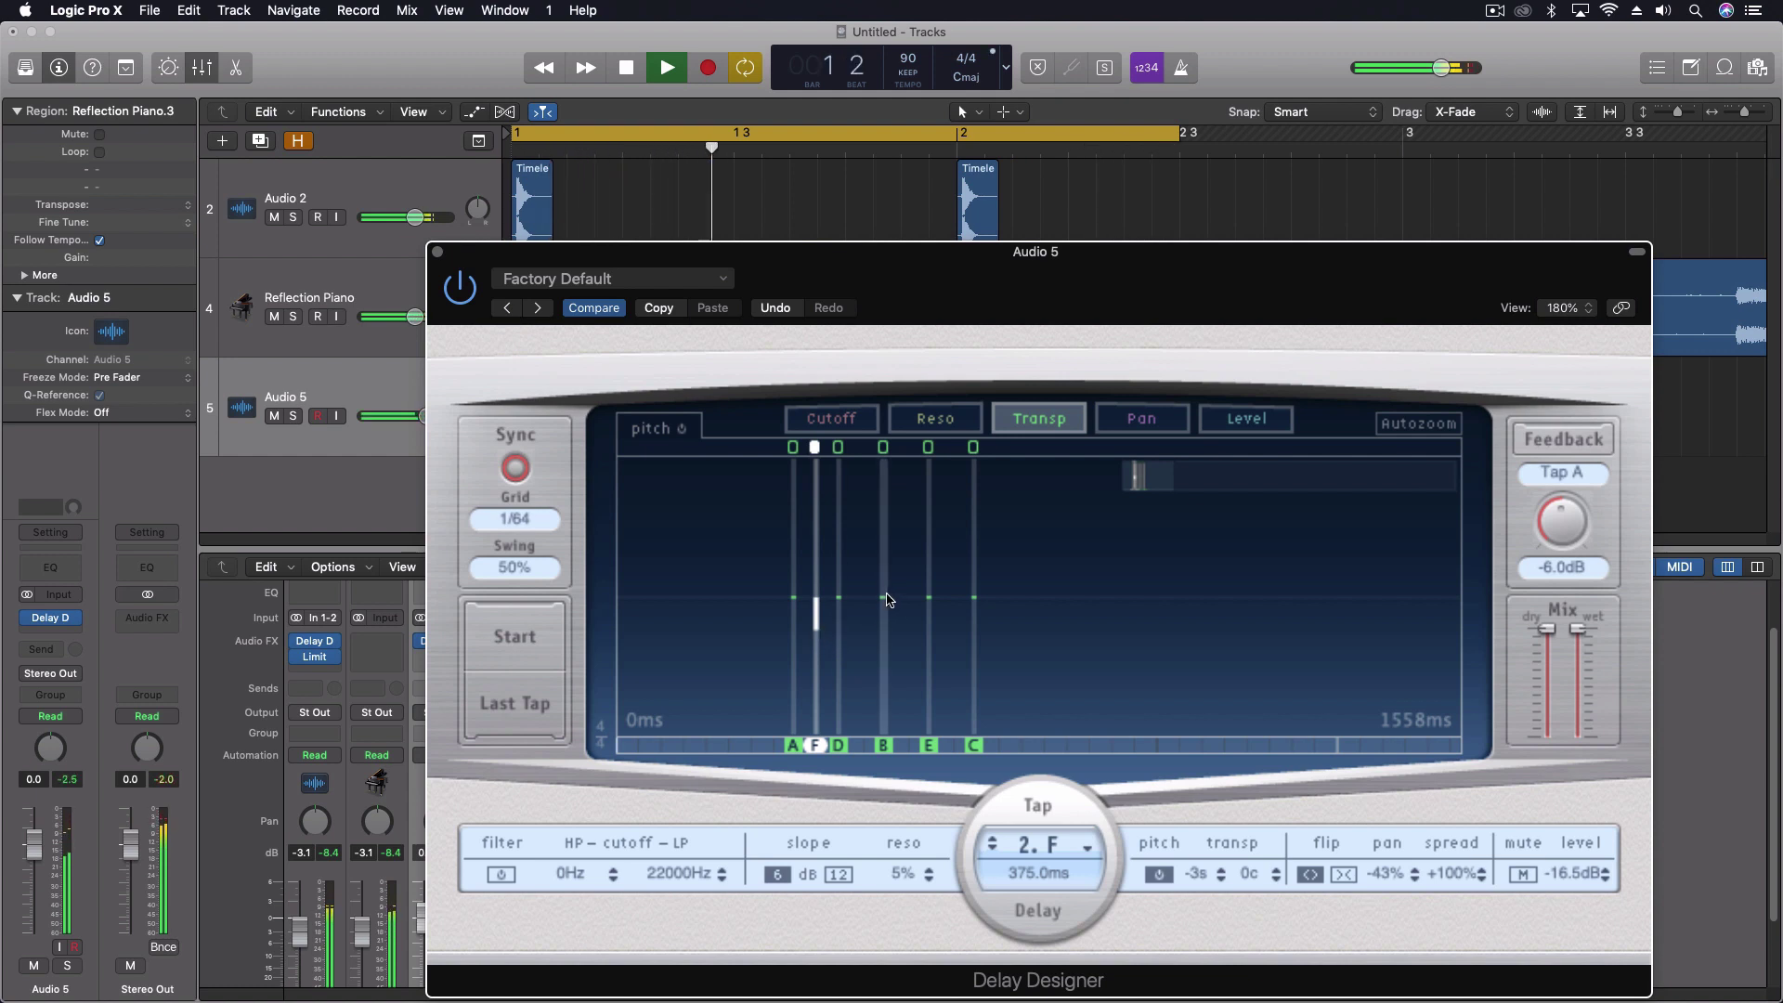
drag(884, 613, 933, 513)
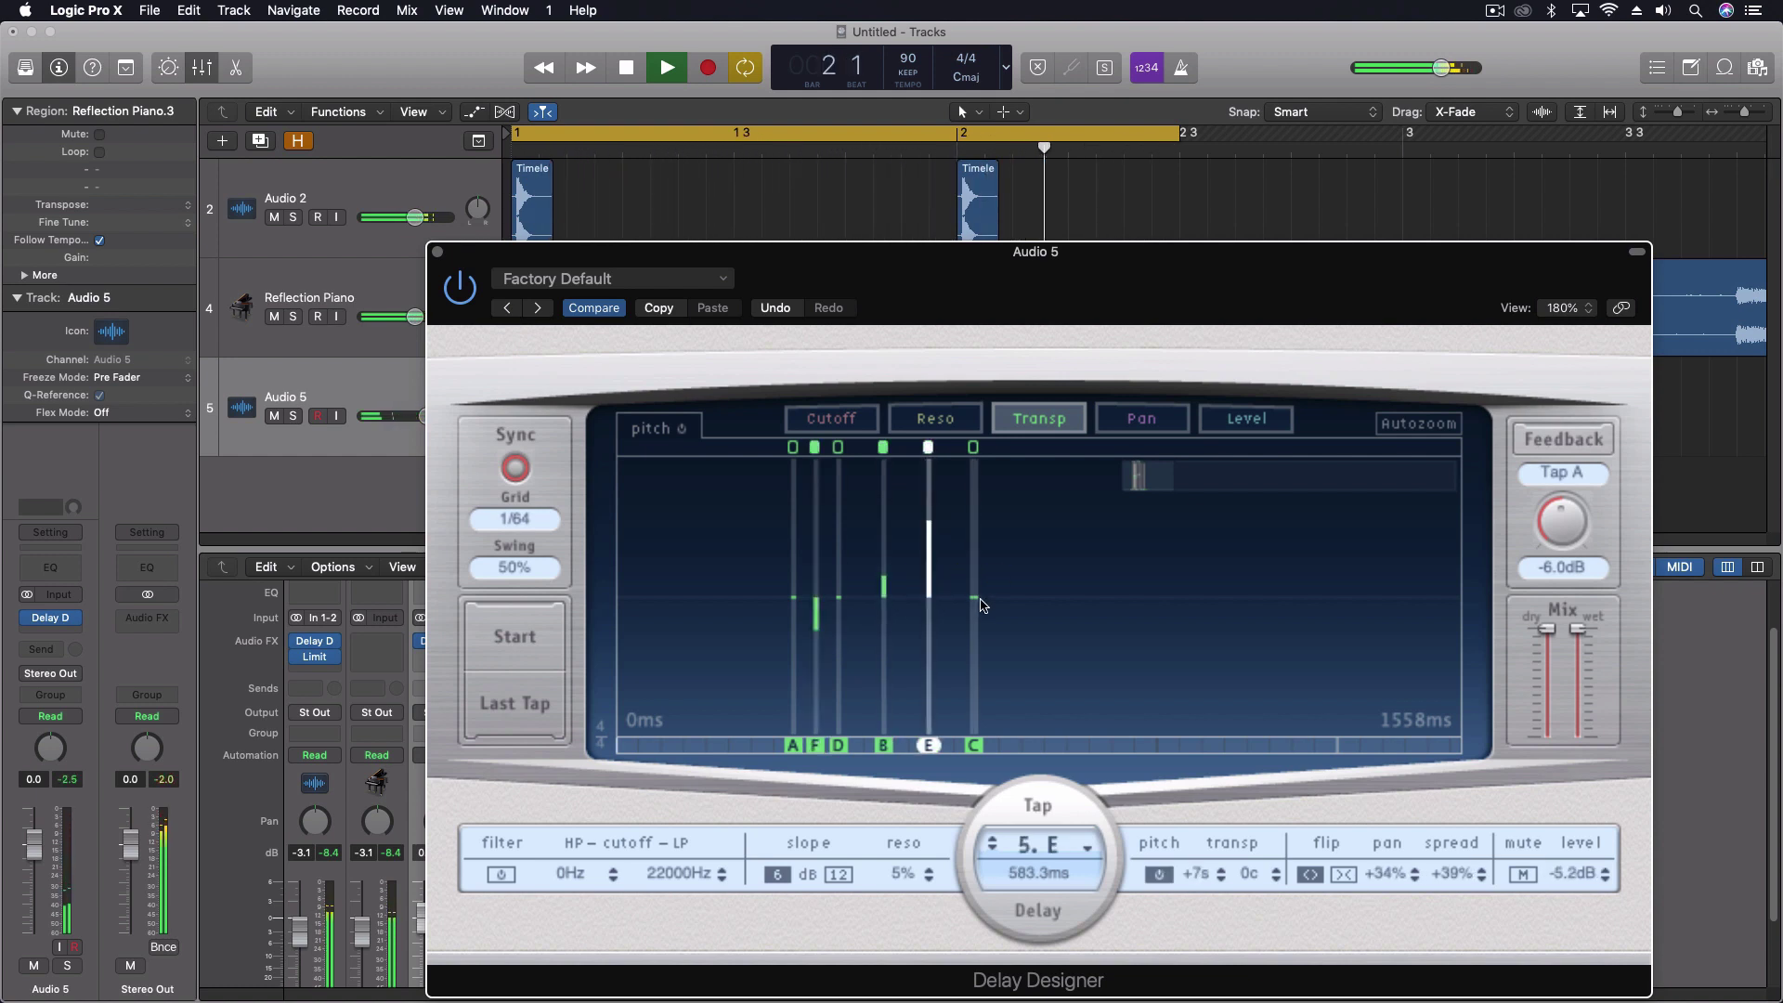
drag(974, 595, 974, 480)
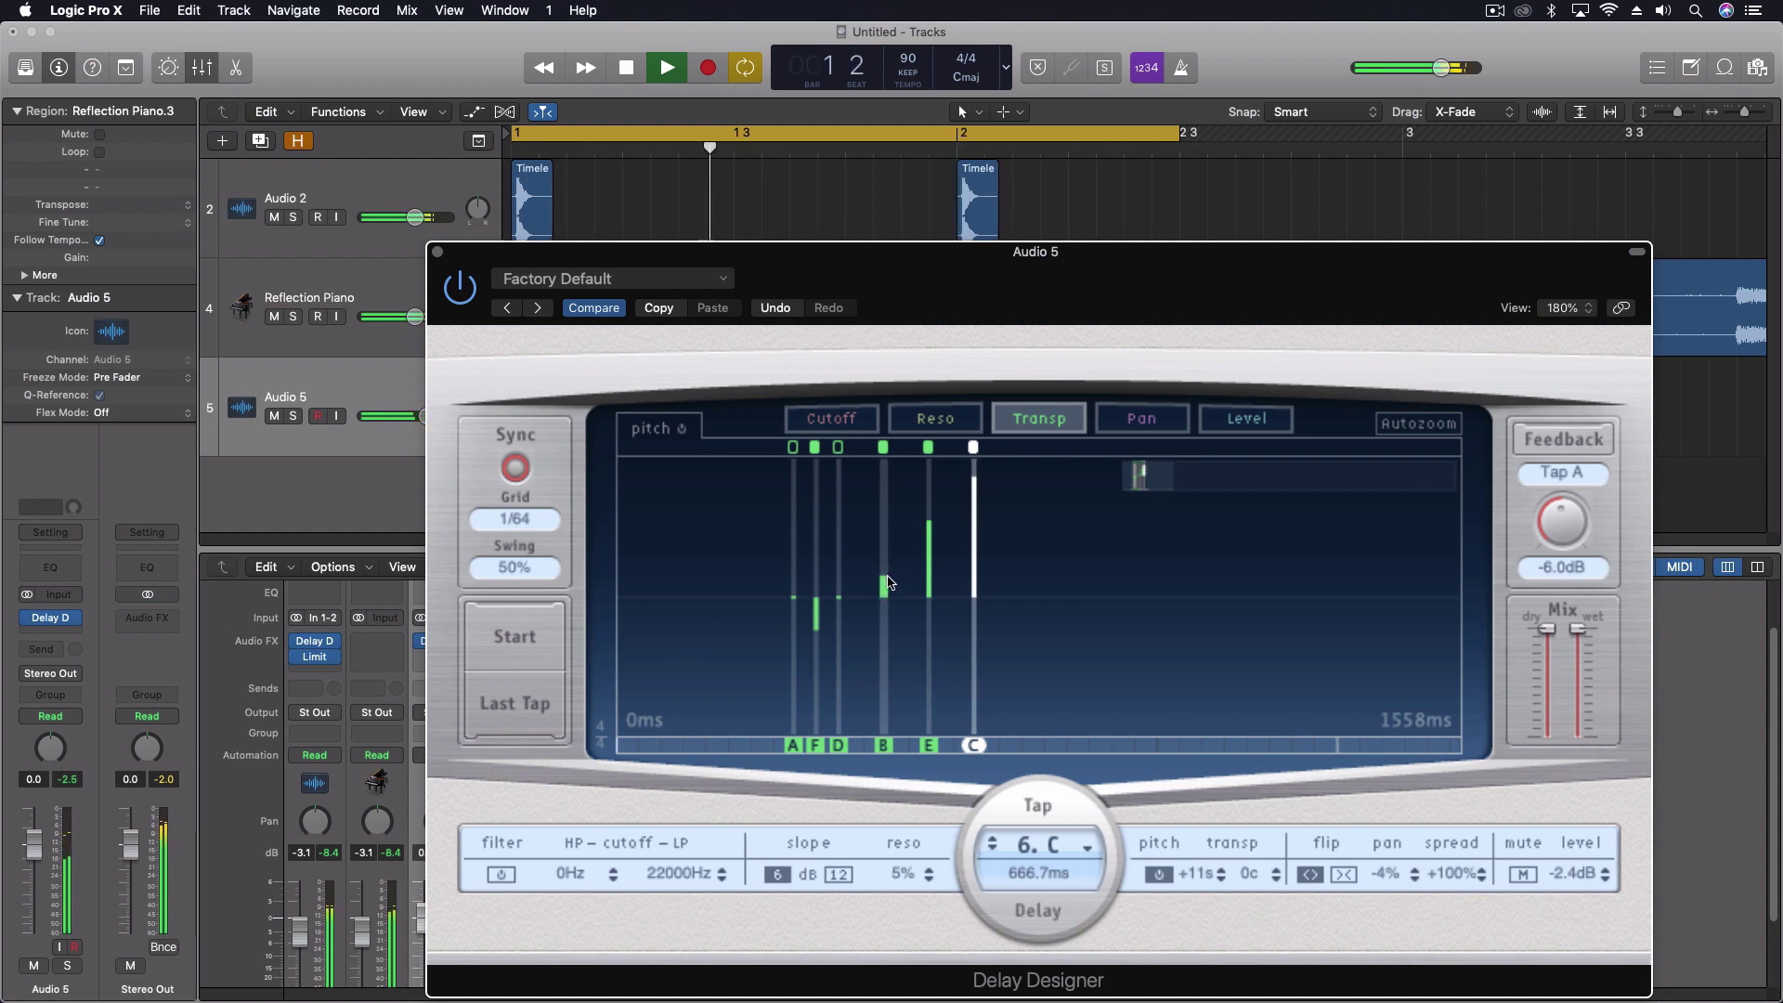
Stop playback and undo the transpositions of taps C, E and B.
key(space)
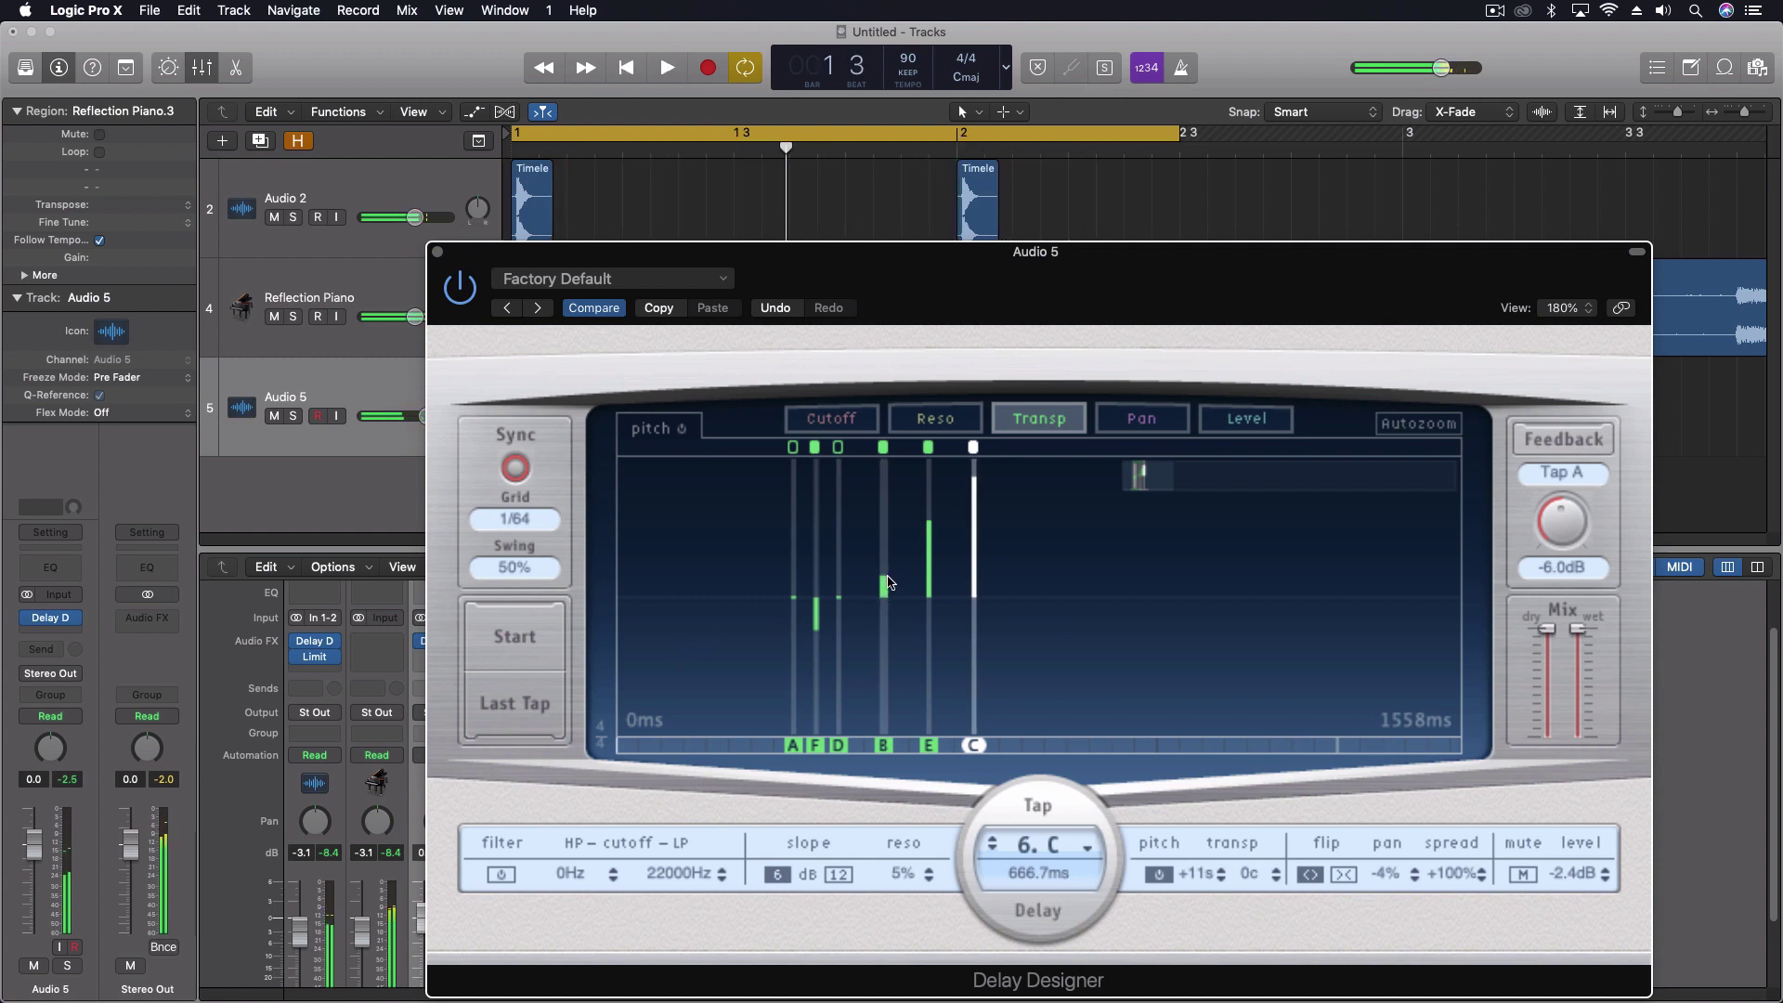
click(772, 310)
click(773, 310)
click(773, 310)
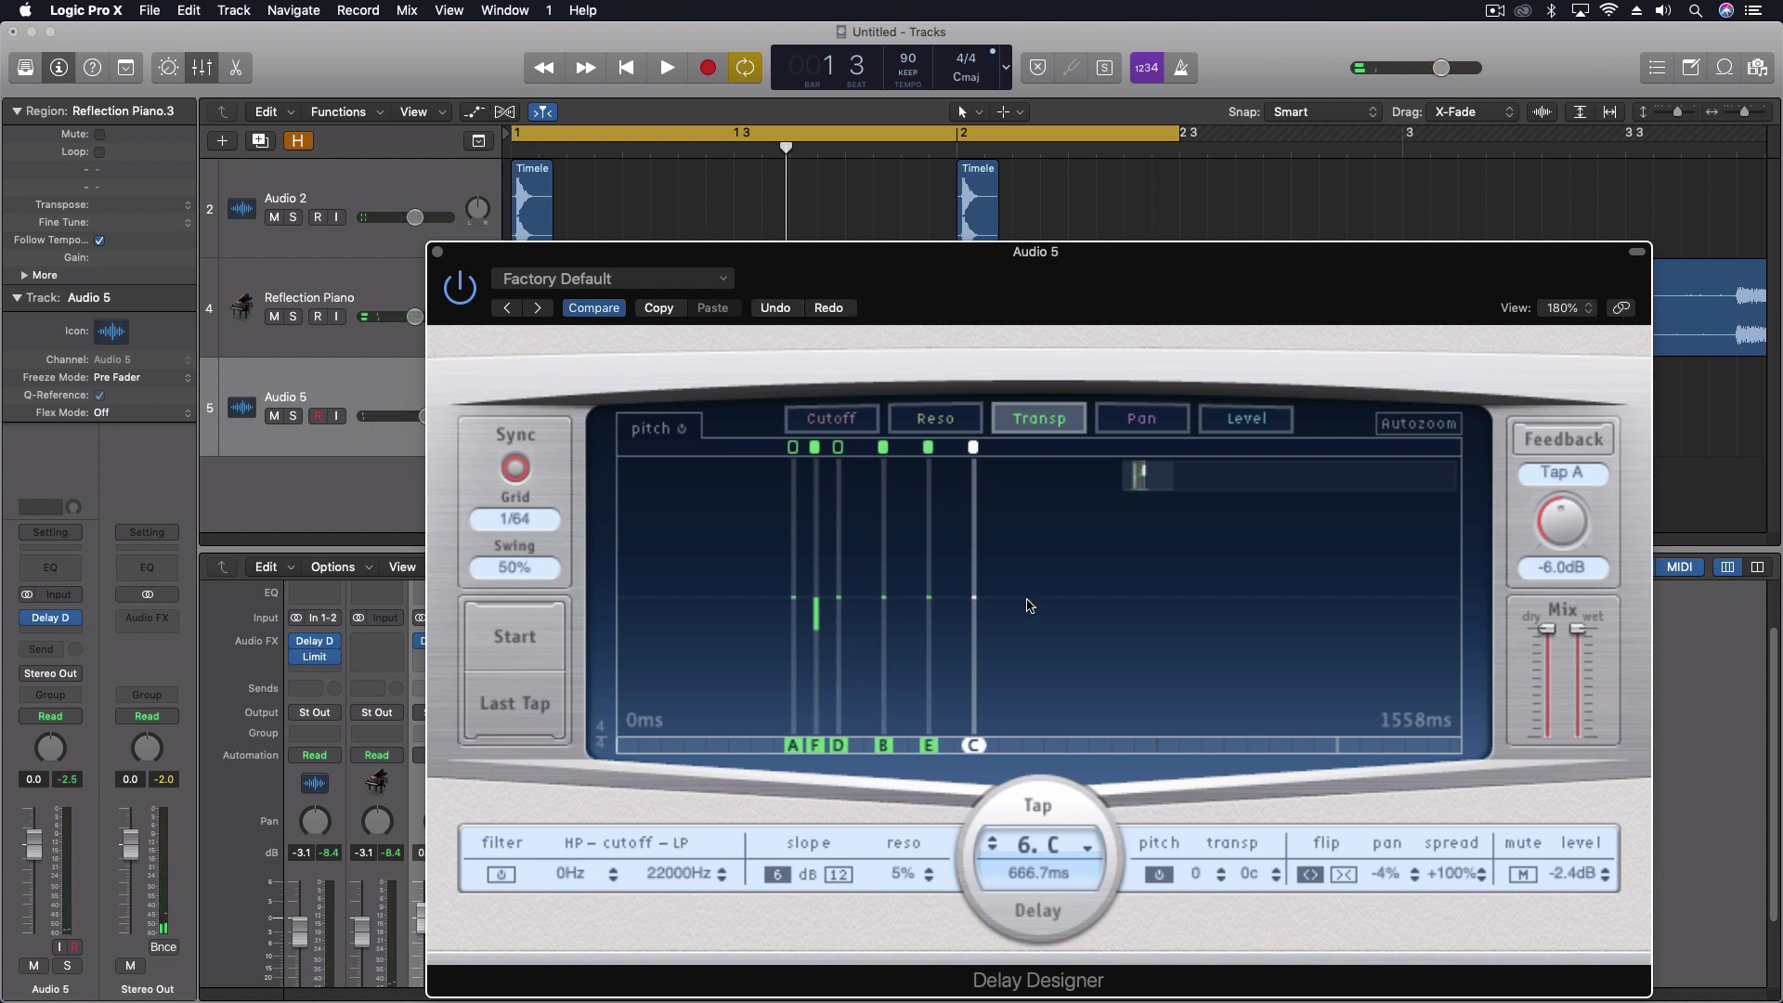
Lower the taps' low-pass cutoffs, with A at 19400 Hz, D at 2100 Hz, E at 1420 Hz and C at 5500 Hz, and play the loop.
click(831, 419)
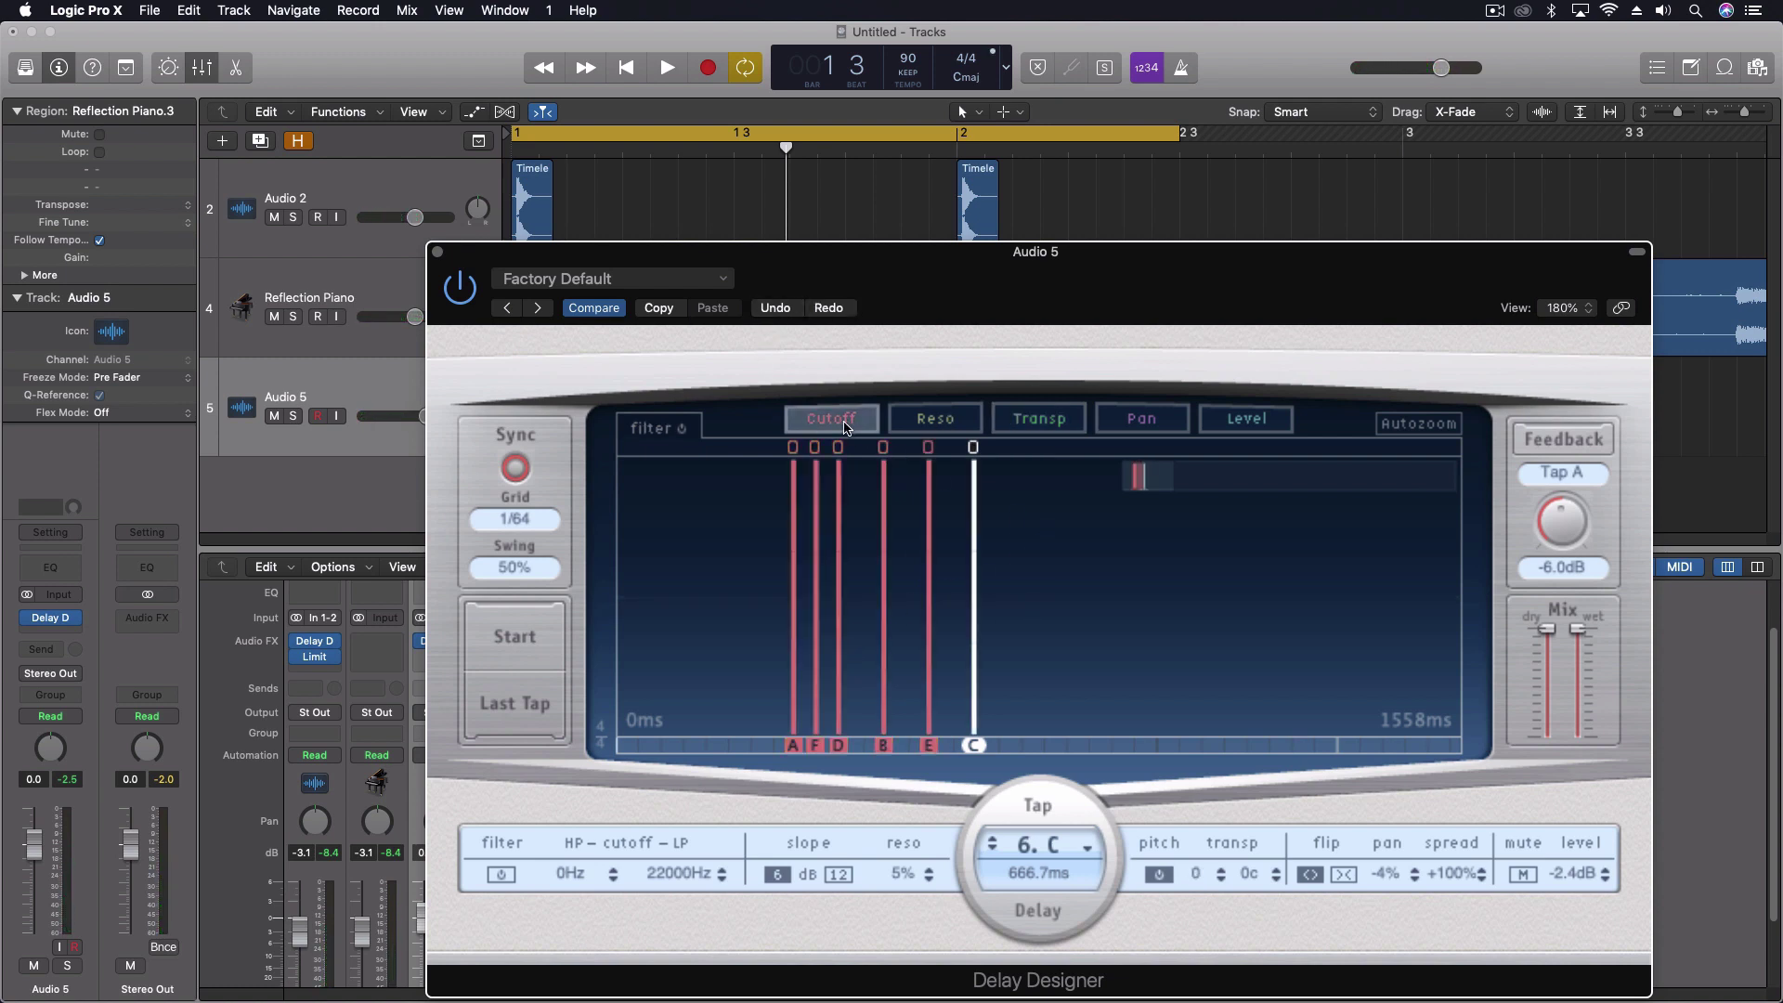
click(795, 467)
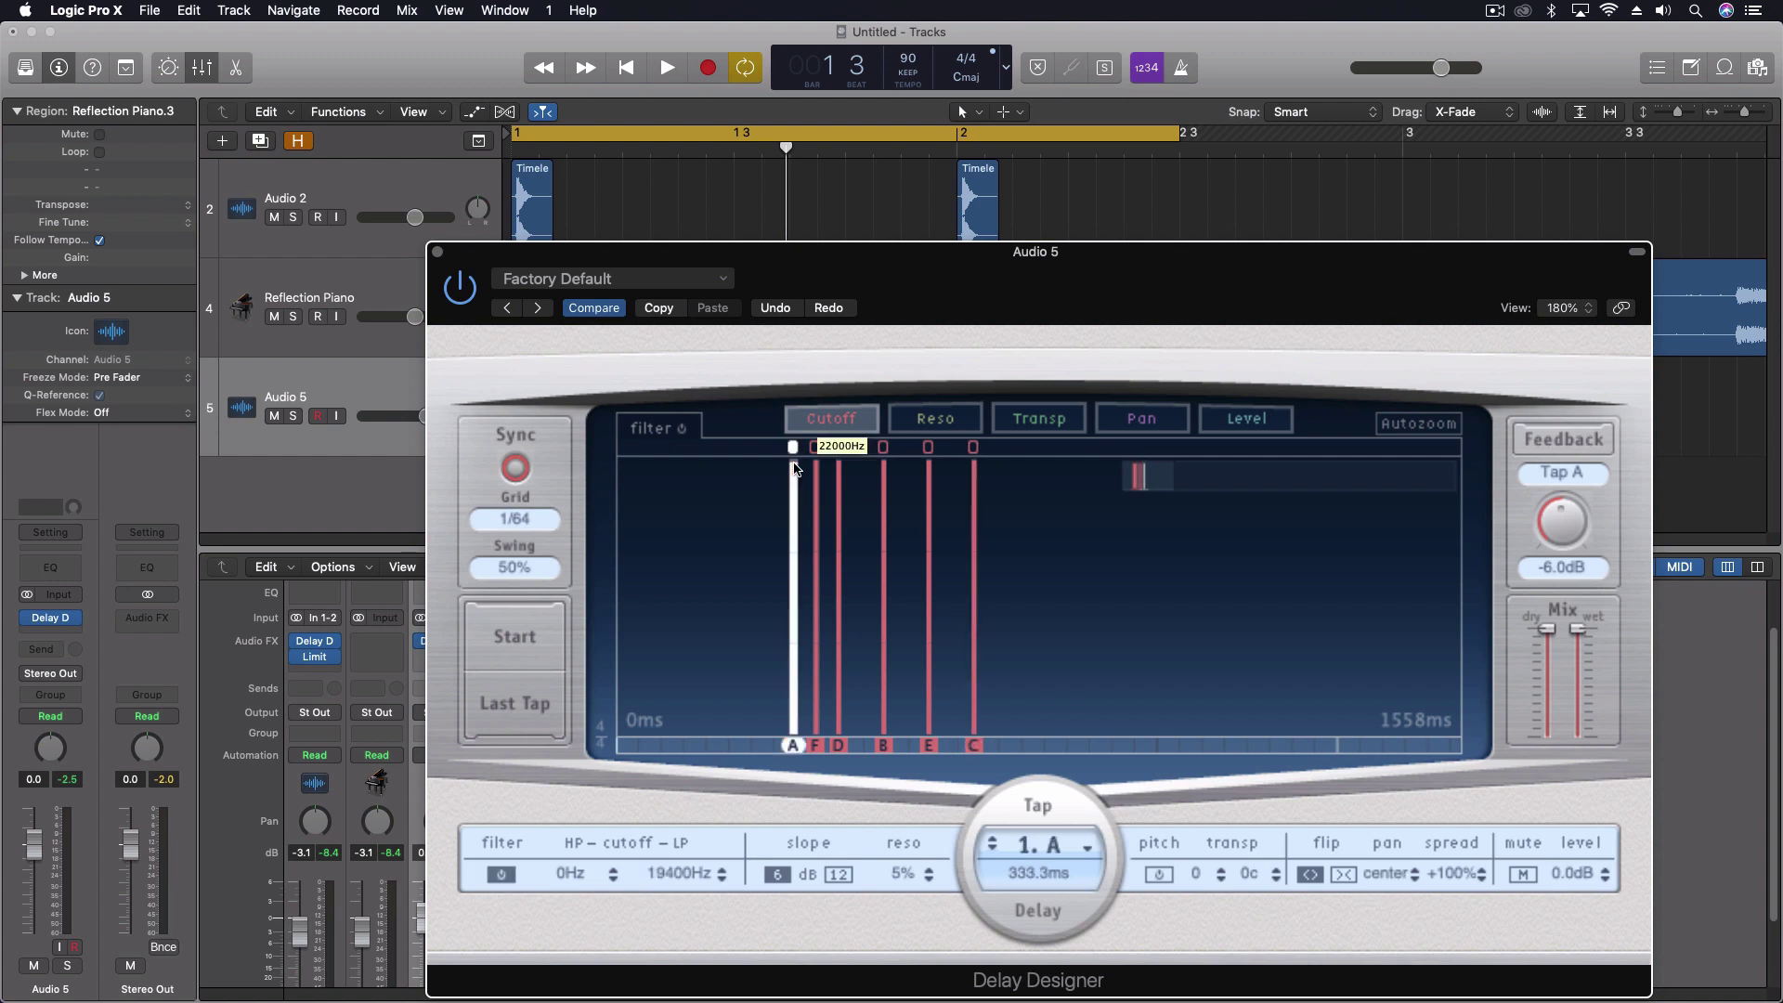
drag(820, 476, 841, 576)
drag(885, 488, 892, 625)
drag(926, 511, 936, 580)
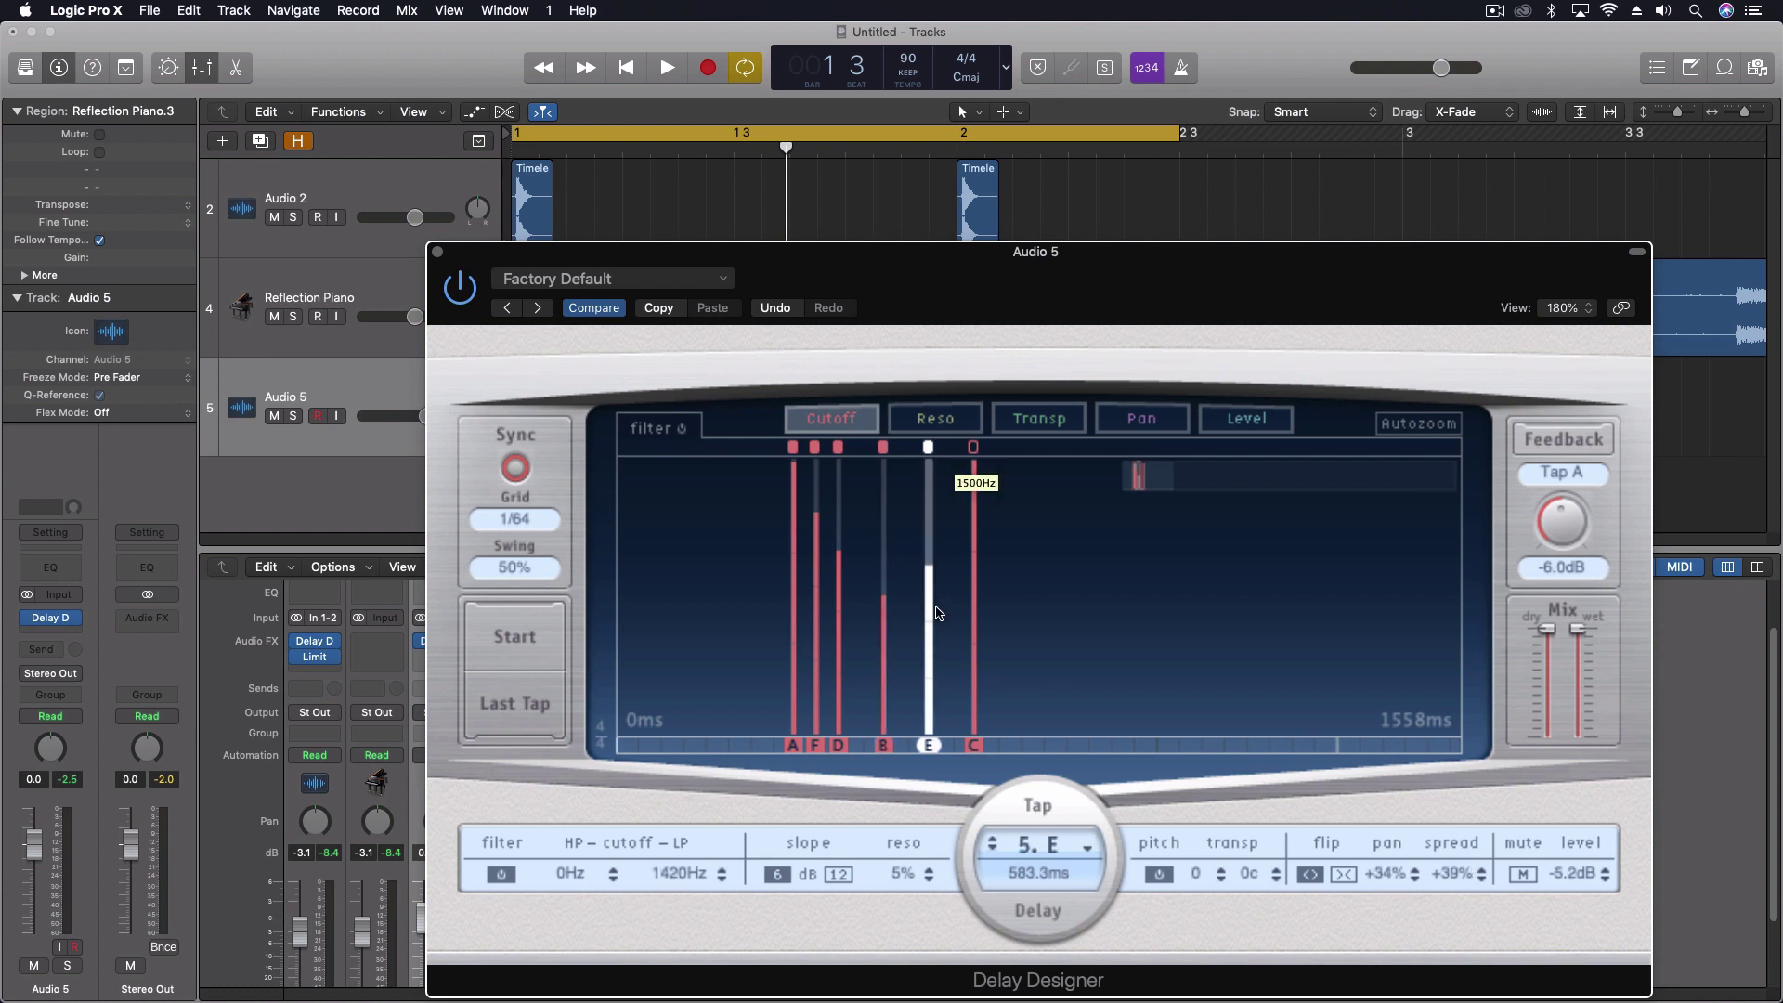
drag(973, 483, 970, 556)
key(space)
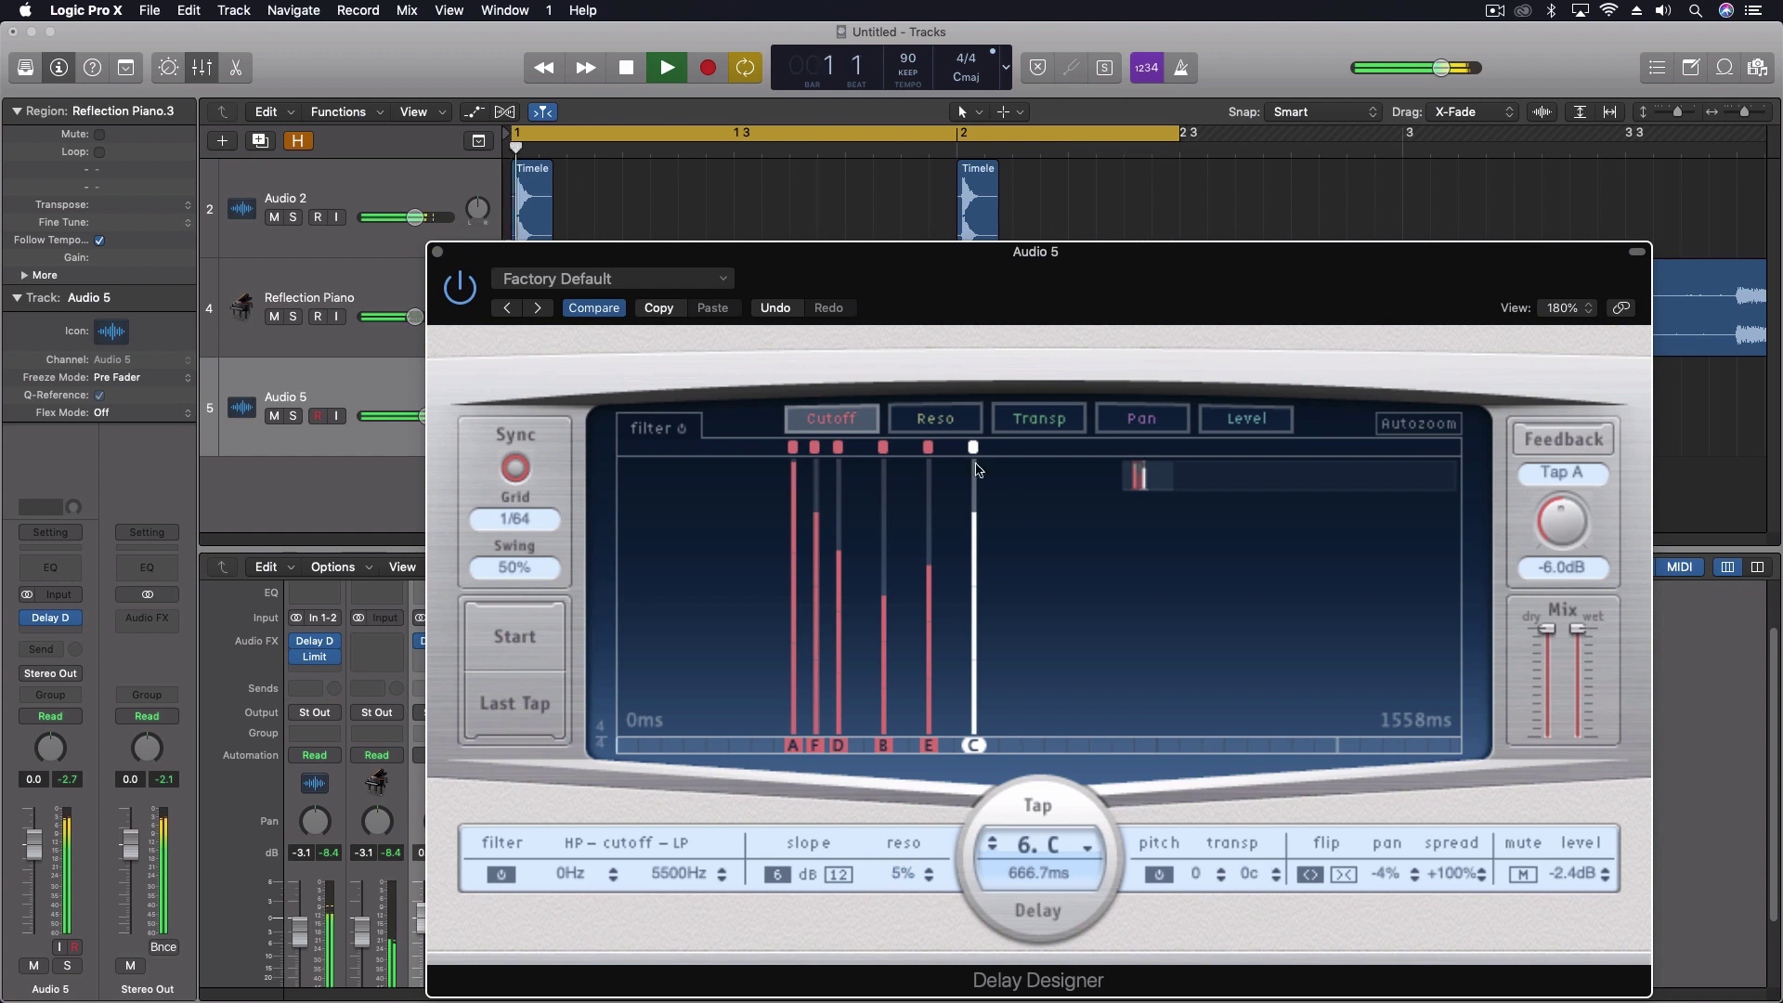
Raise the resonance progressively across taps F, D, B, E and C, with D at 48% and C at 80%, and close the delay window.
click(935, 418)
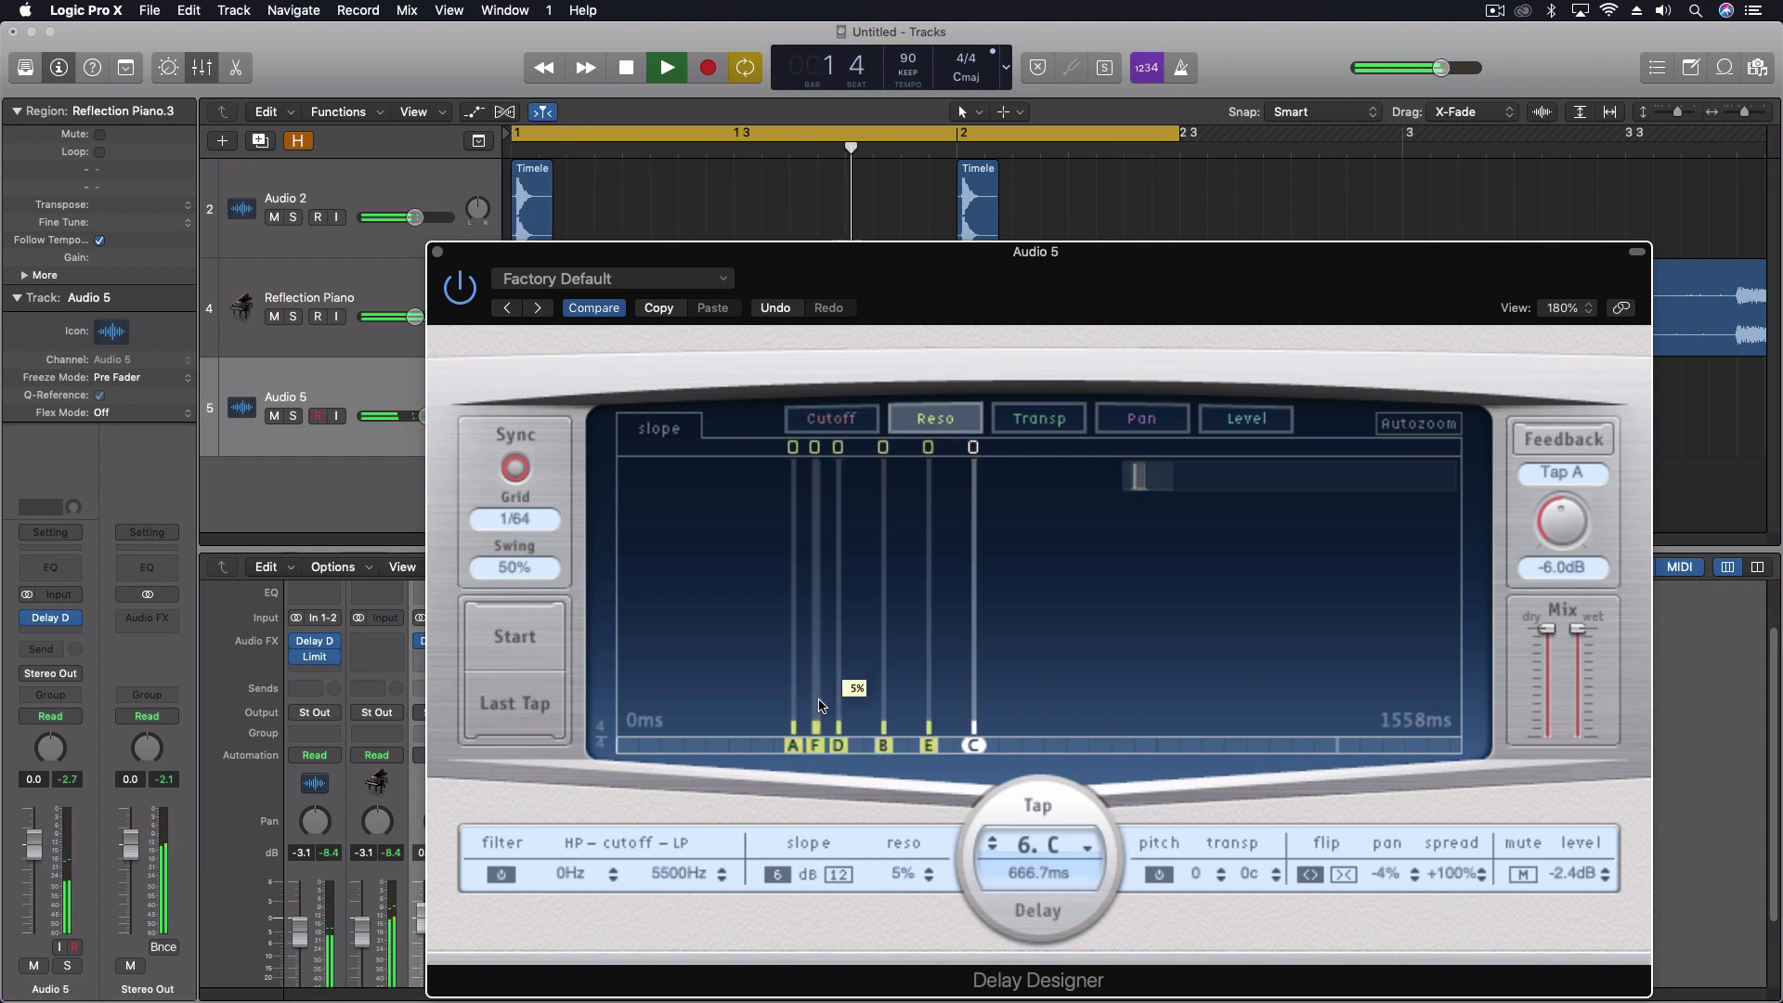
drag(819, 698, 824, 620)
drag(840, 688, 845, 572)
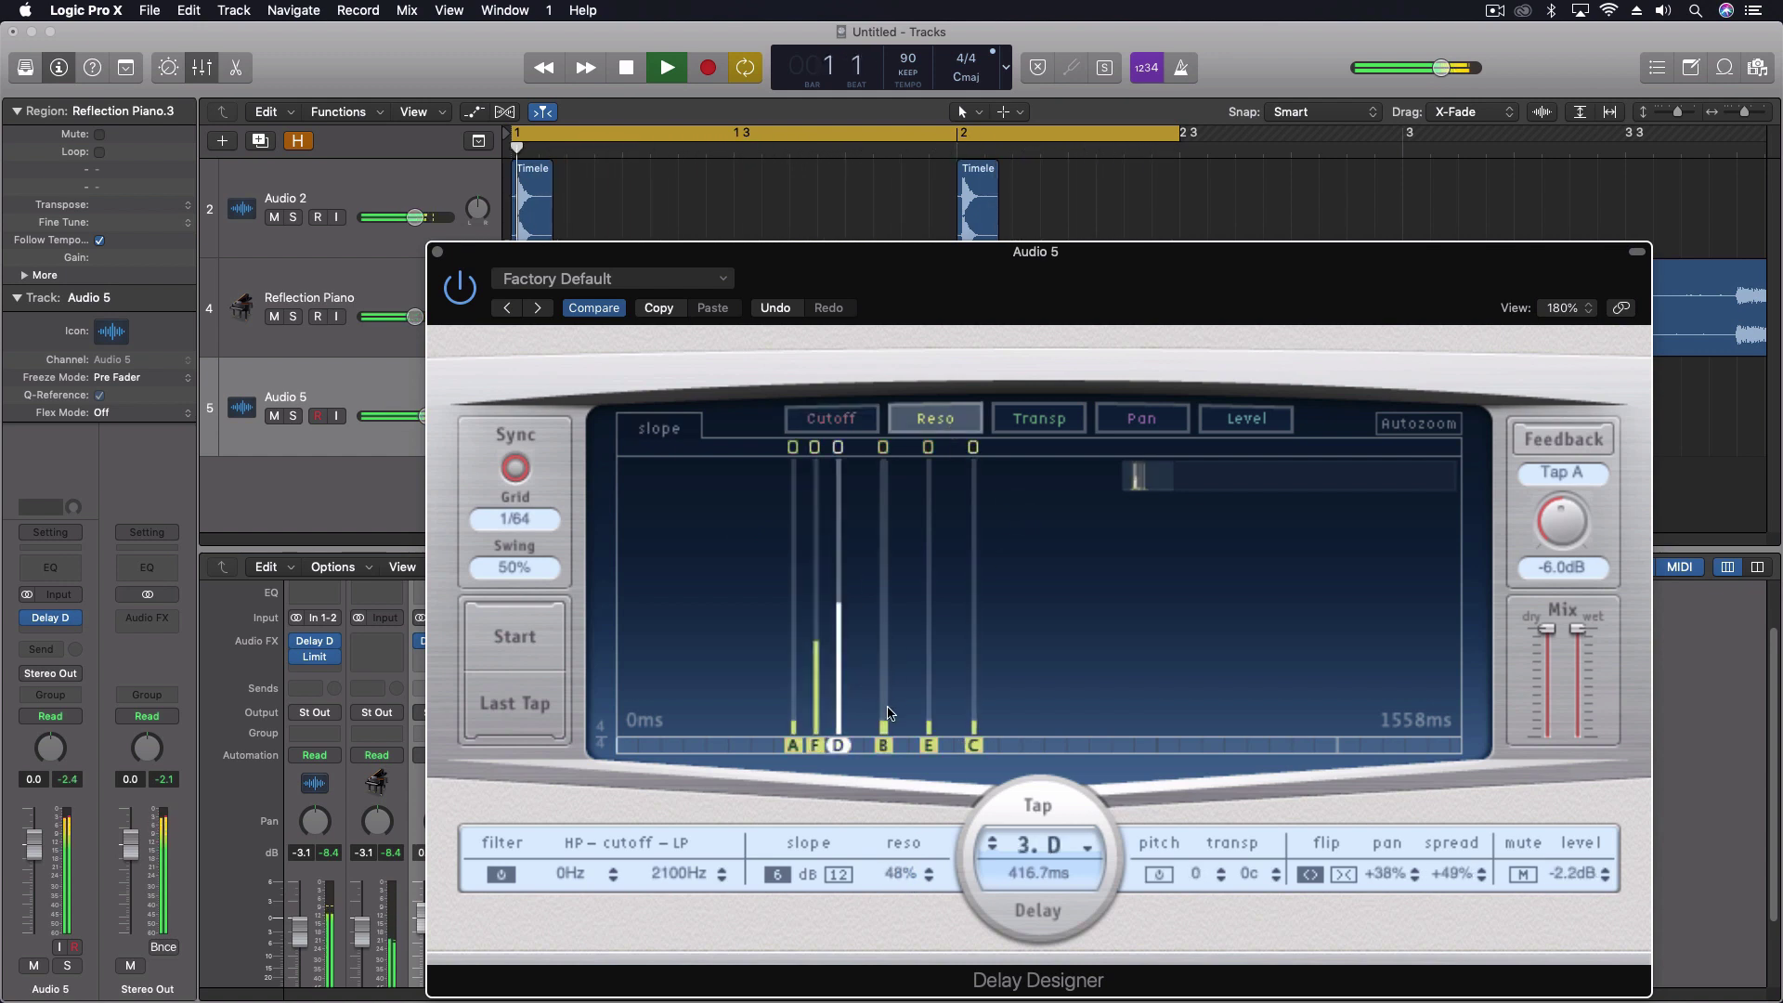
drag(888, 713, 886, 580)
drag(929, 716, 971, 522)
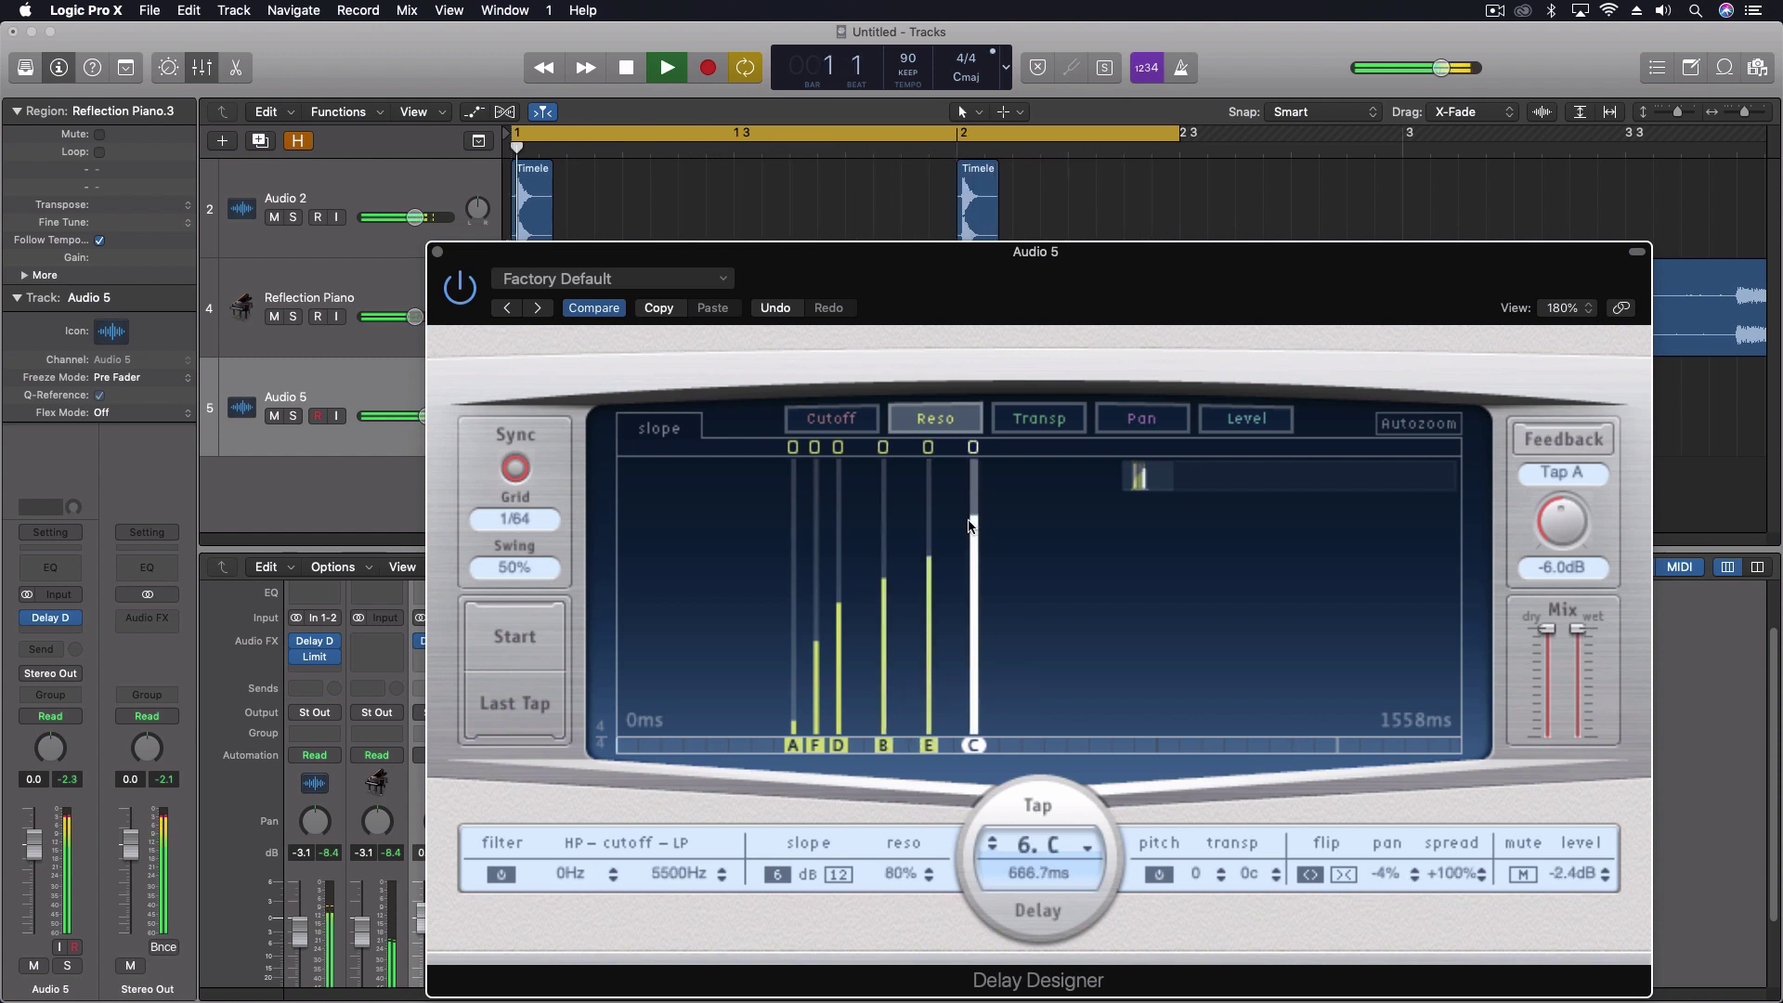
key(space)
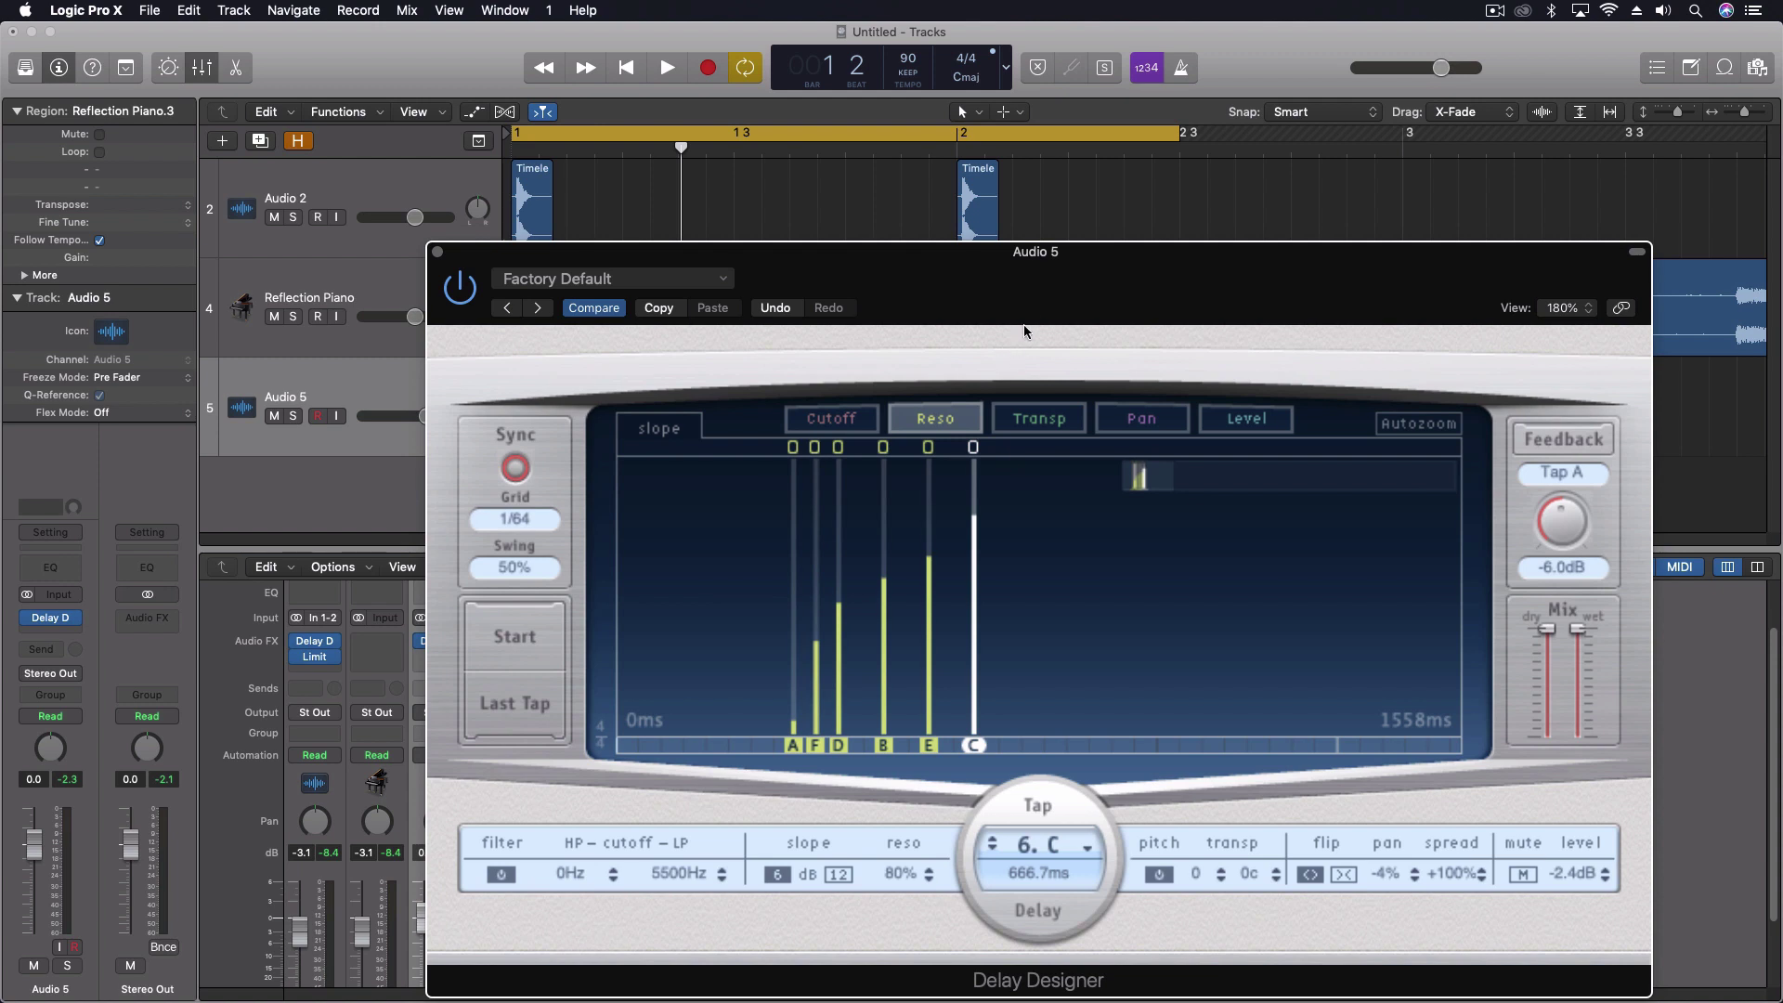
drag(1024, 325, 957, 218)
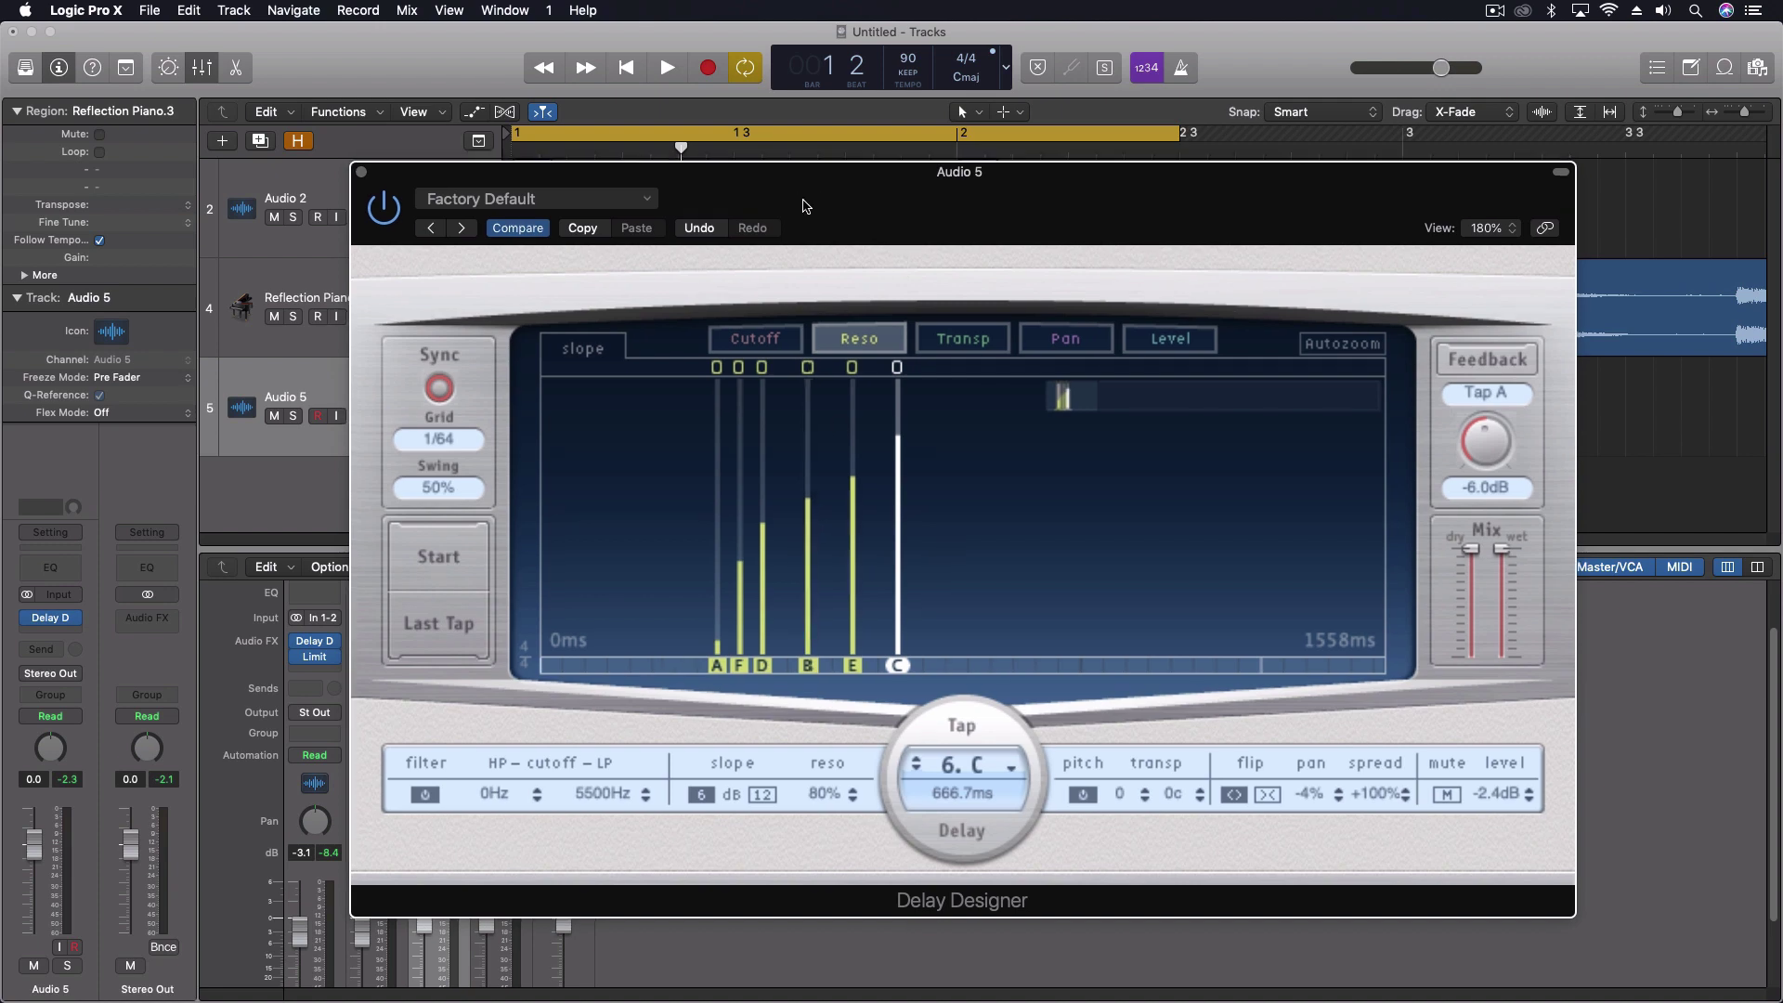
key(super+w)
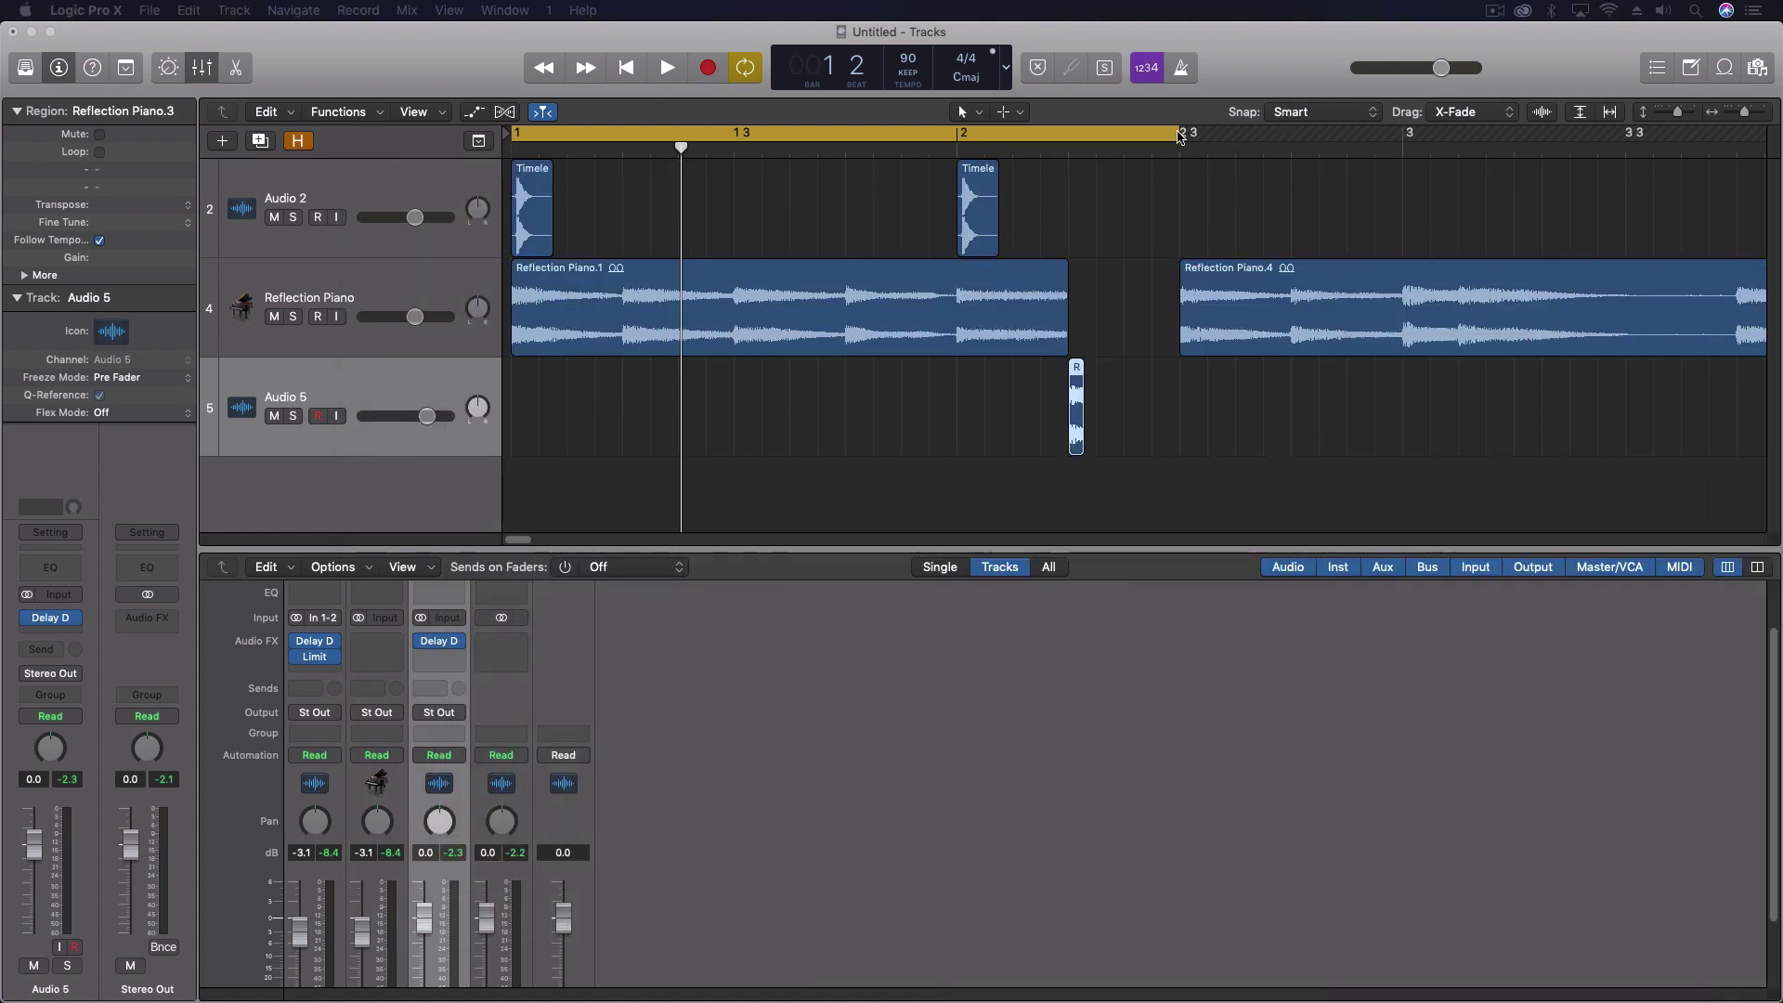
Extend the cycle range to 3 3 1 1 and copy the snare region to bar 3 during playback.
drag(1180, 136, 1625, 136)
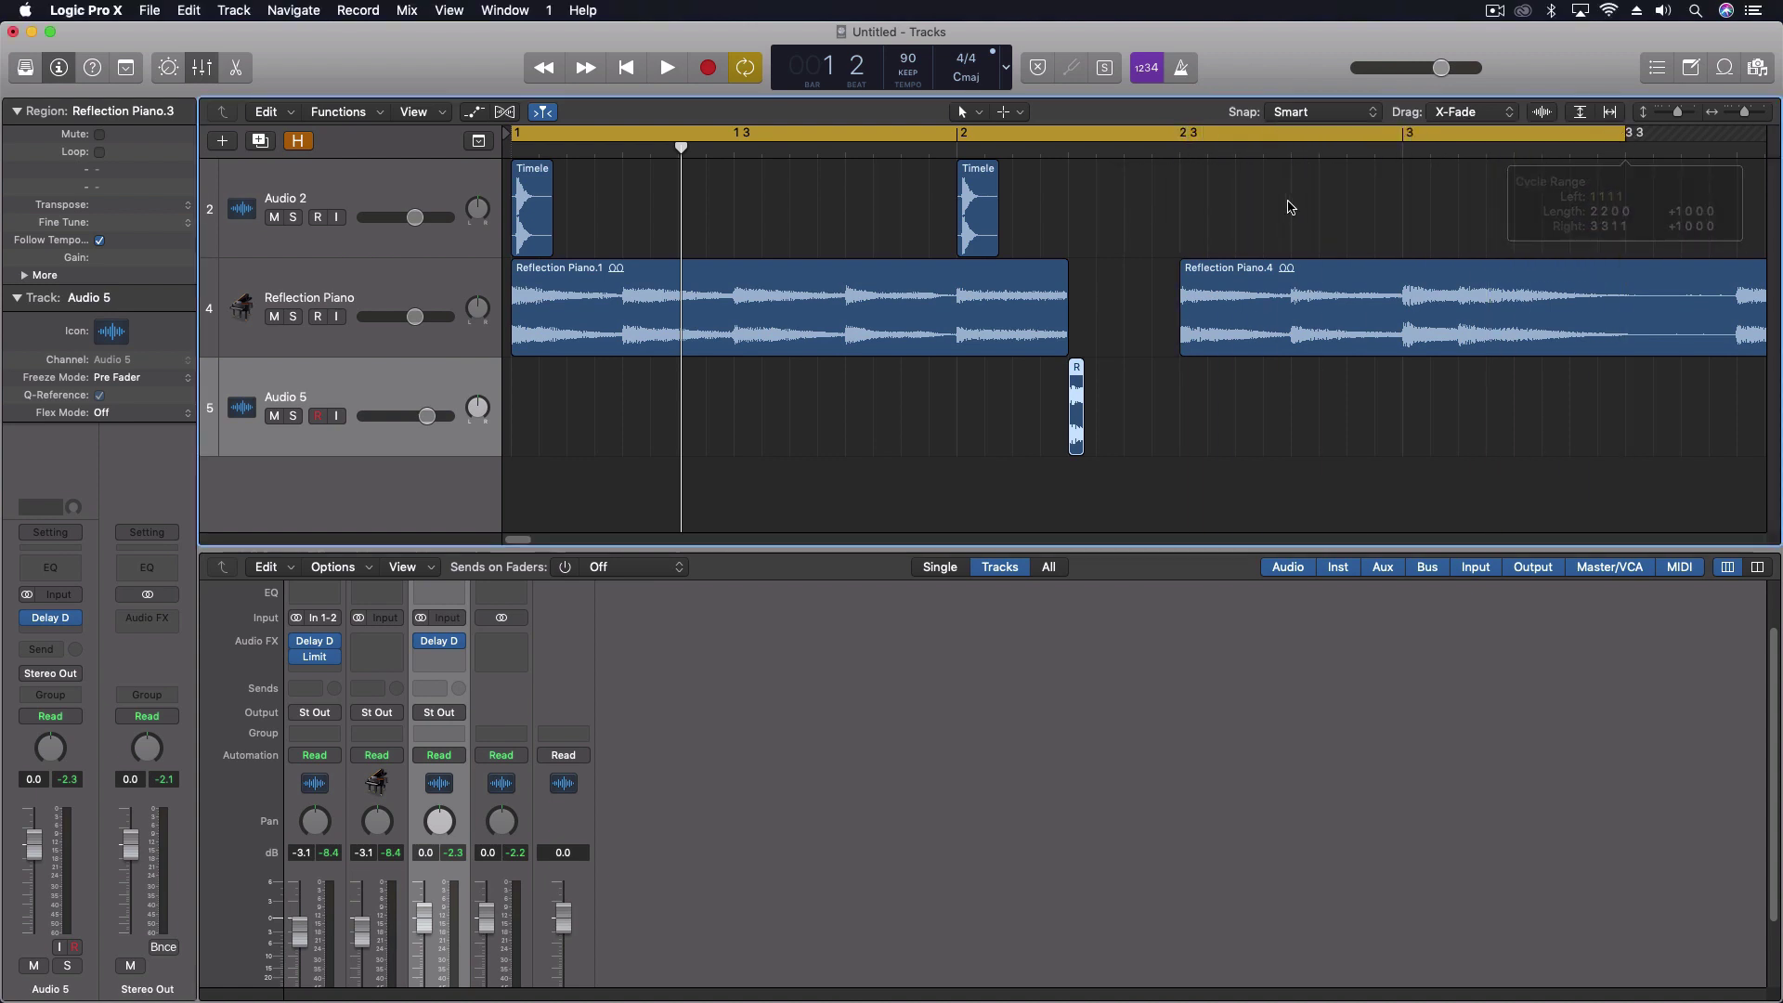
key(space)
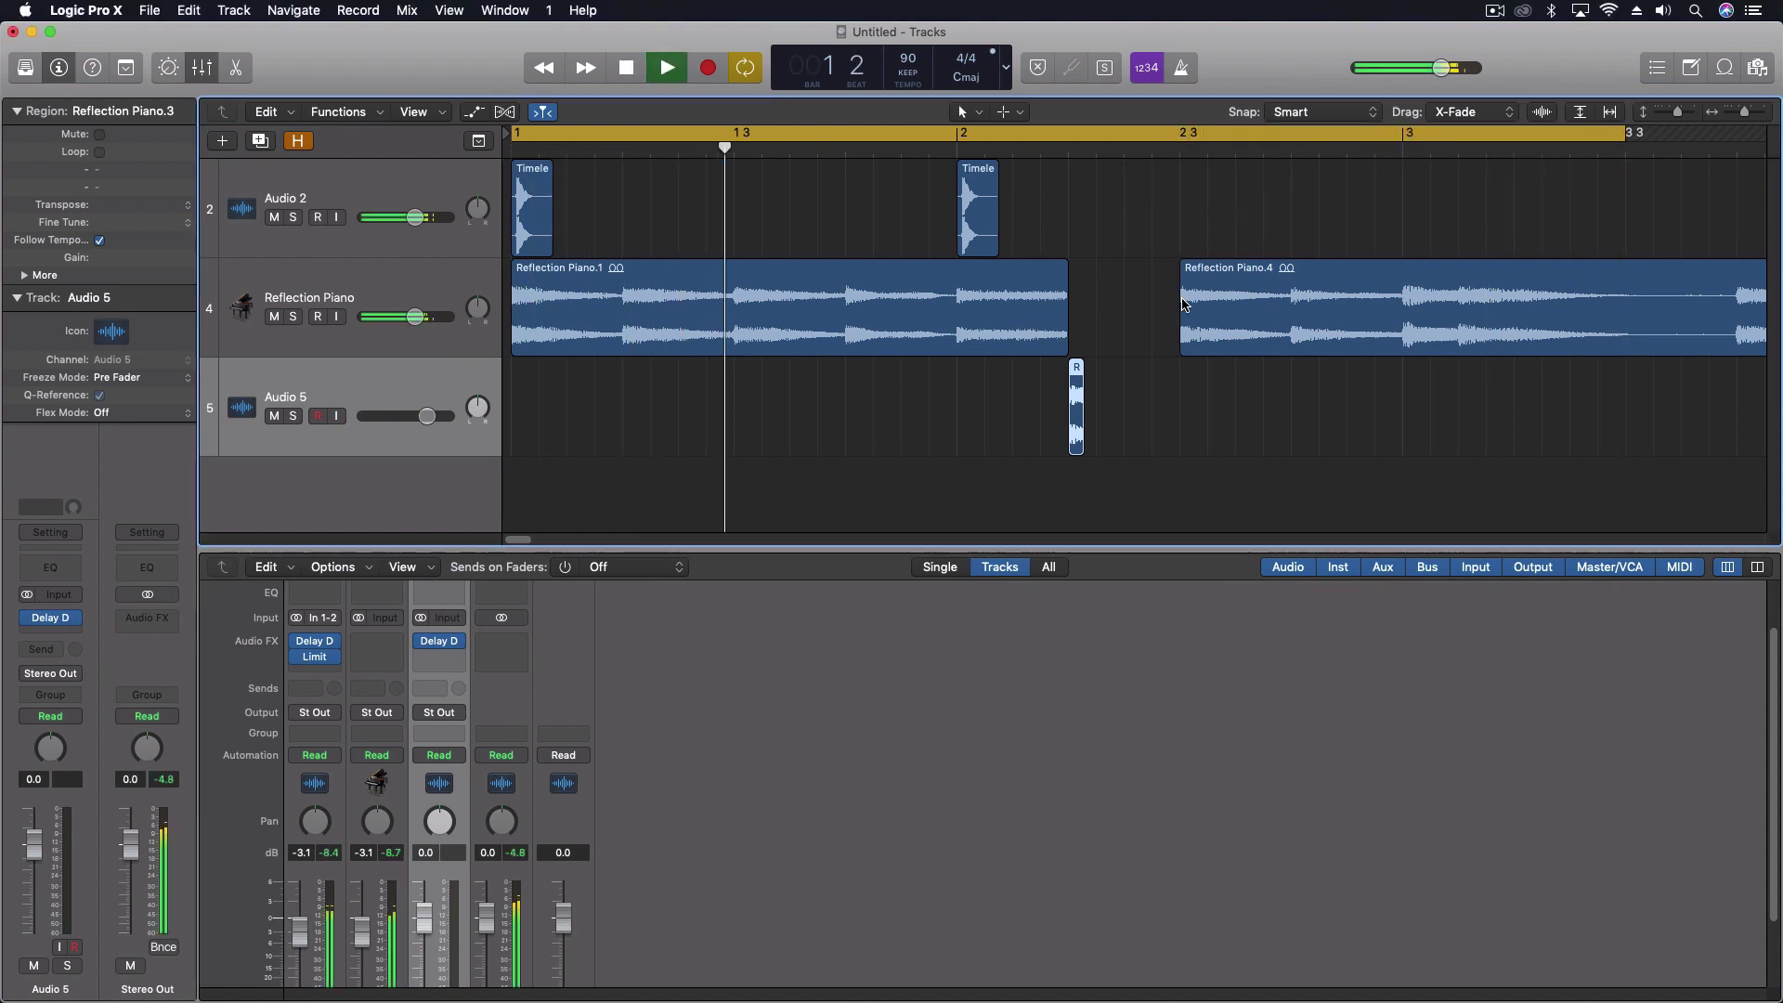
drag(970, 194, 1415, 197)
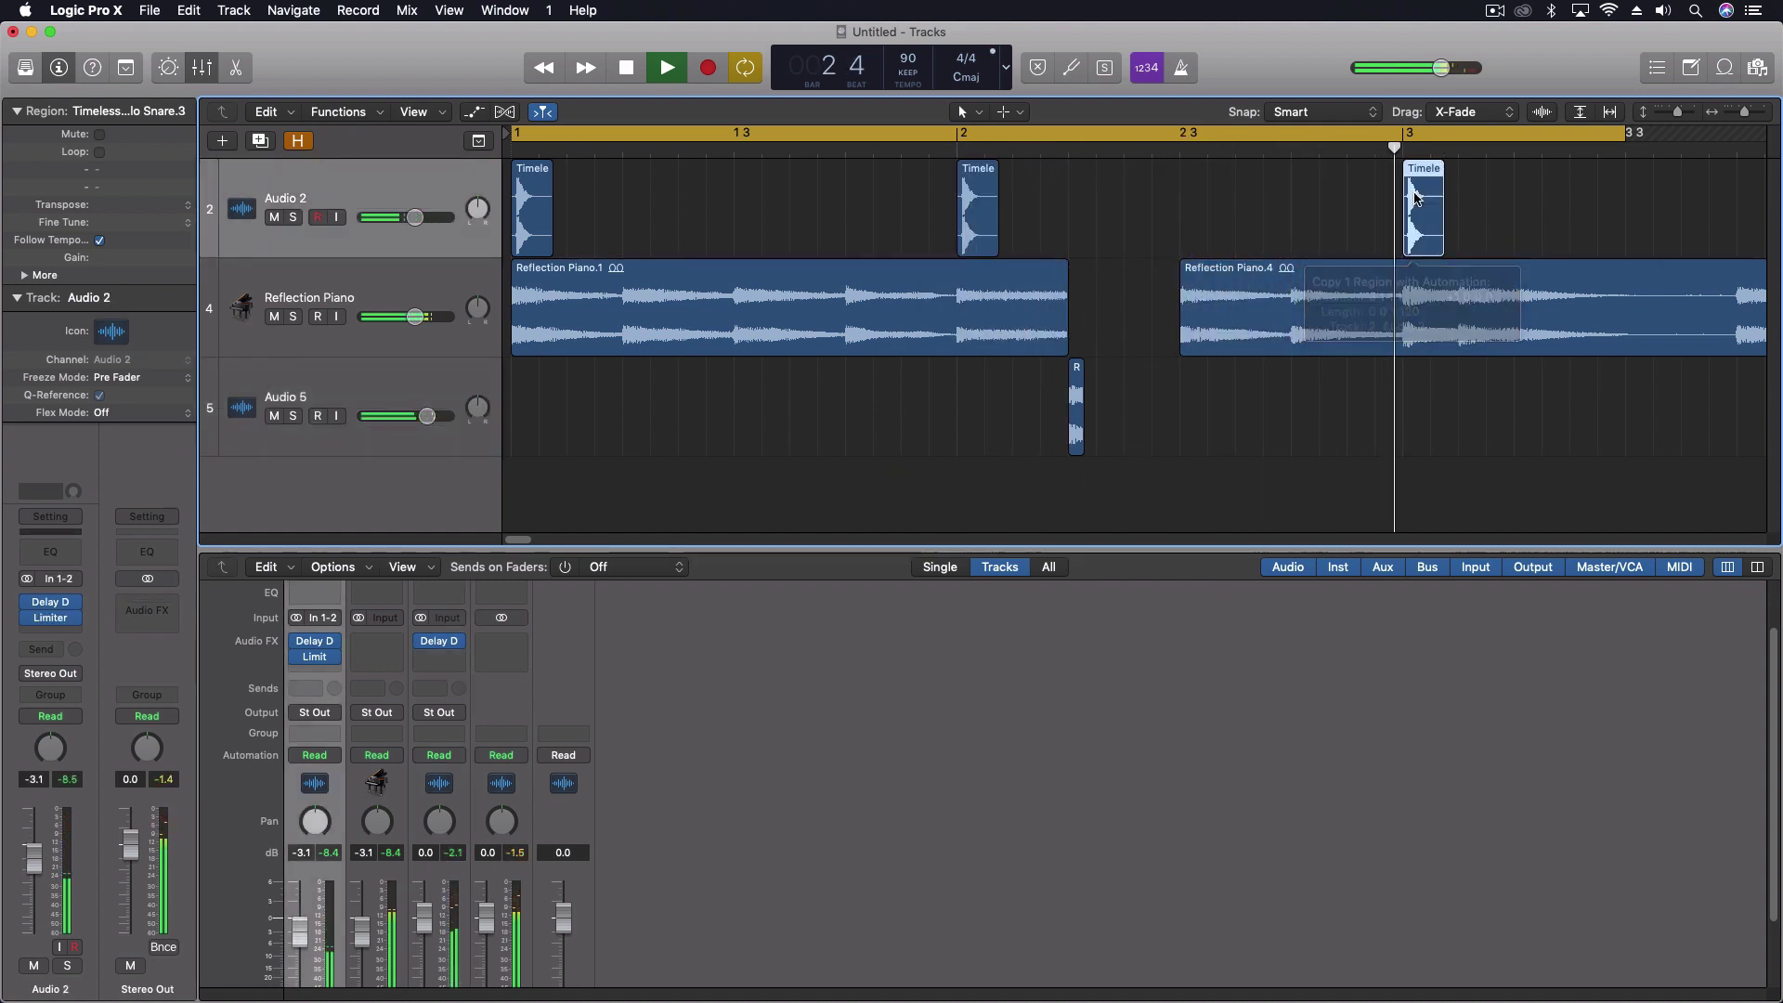
key(space)
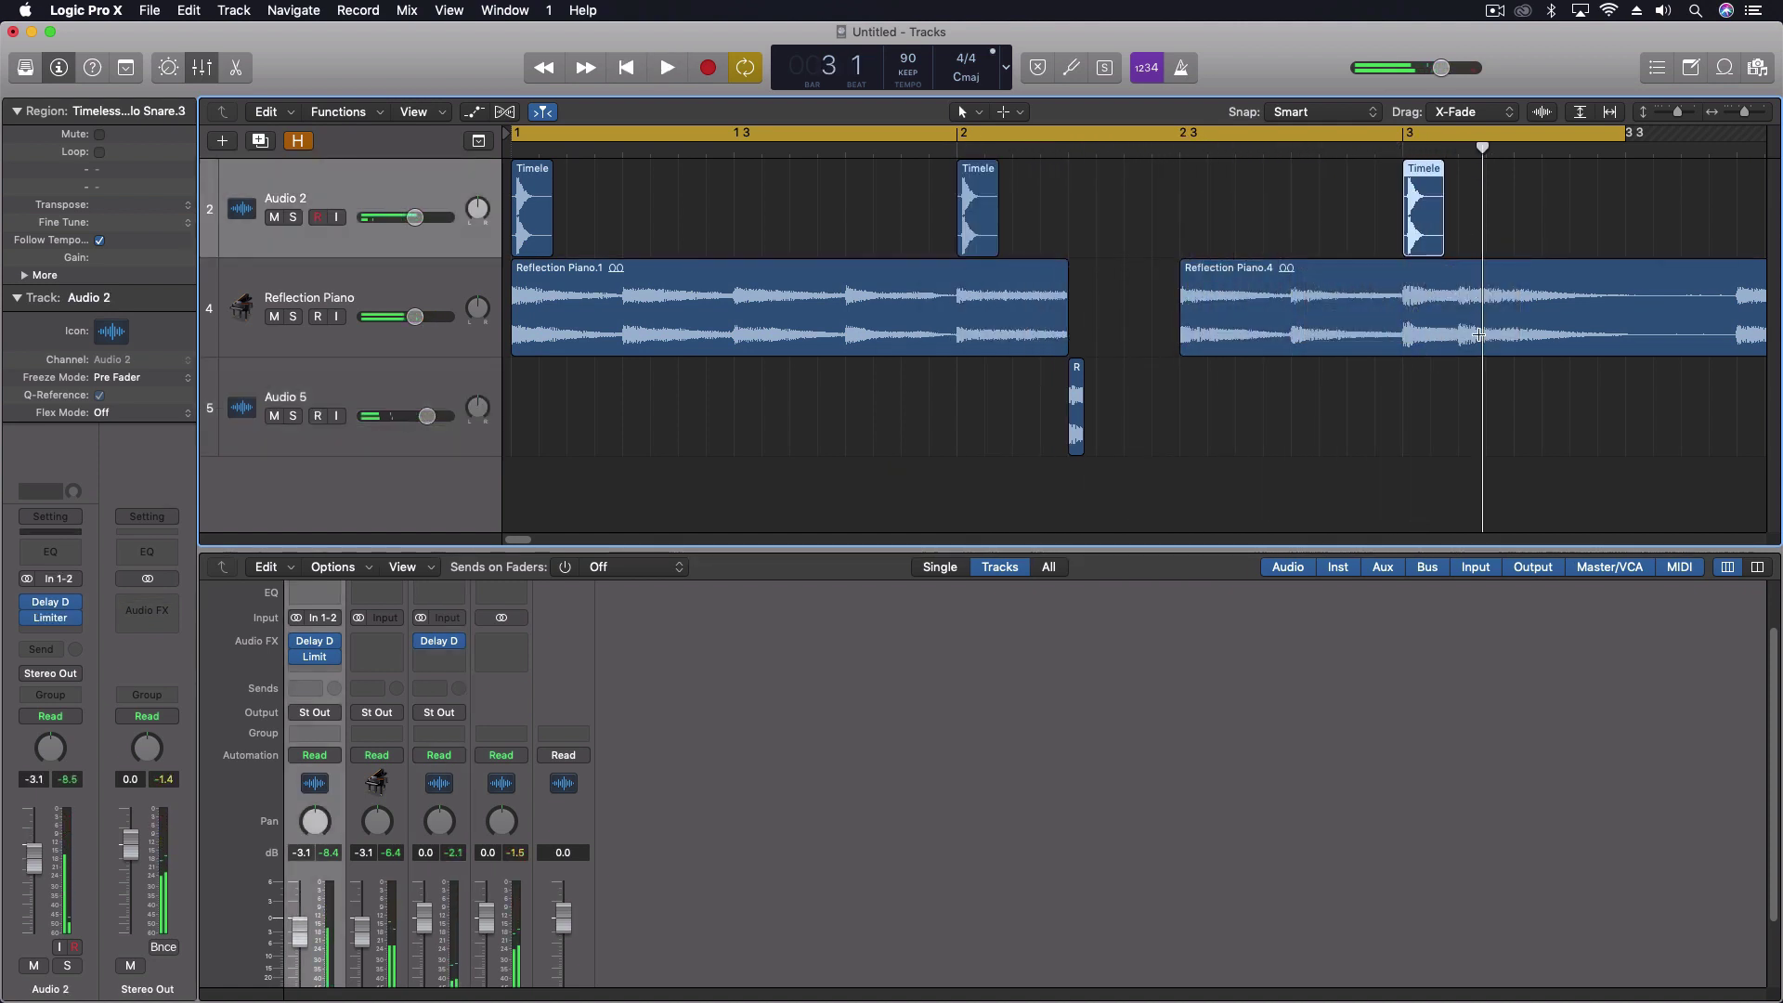
Split the second piano region at 3 1 3 1 and just past 3 3, and move the middle piece to the Audio 5 track.
right_click(1438, 415)
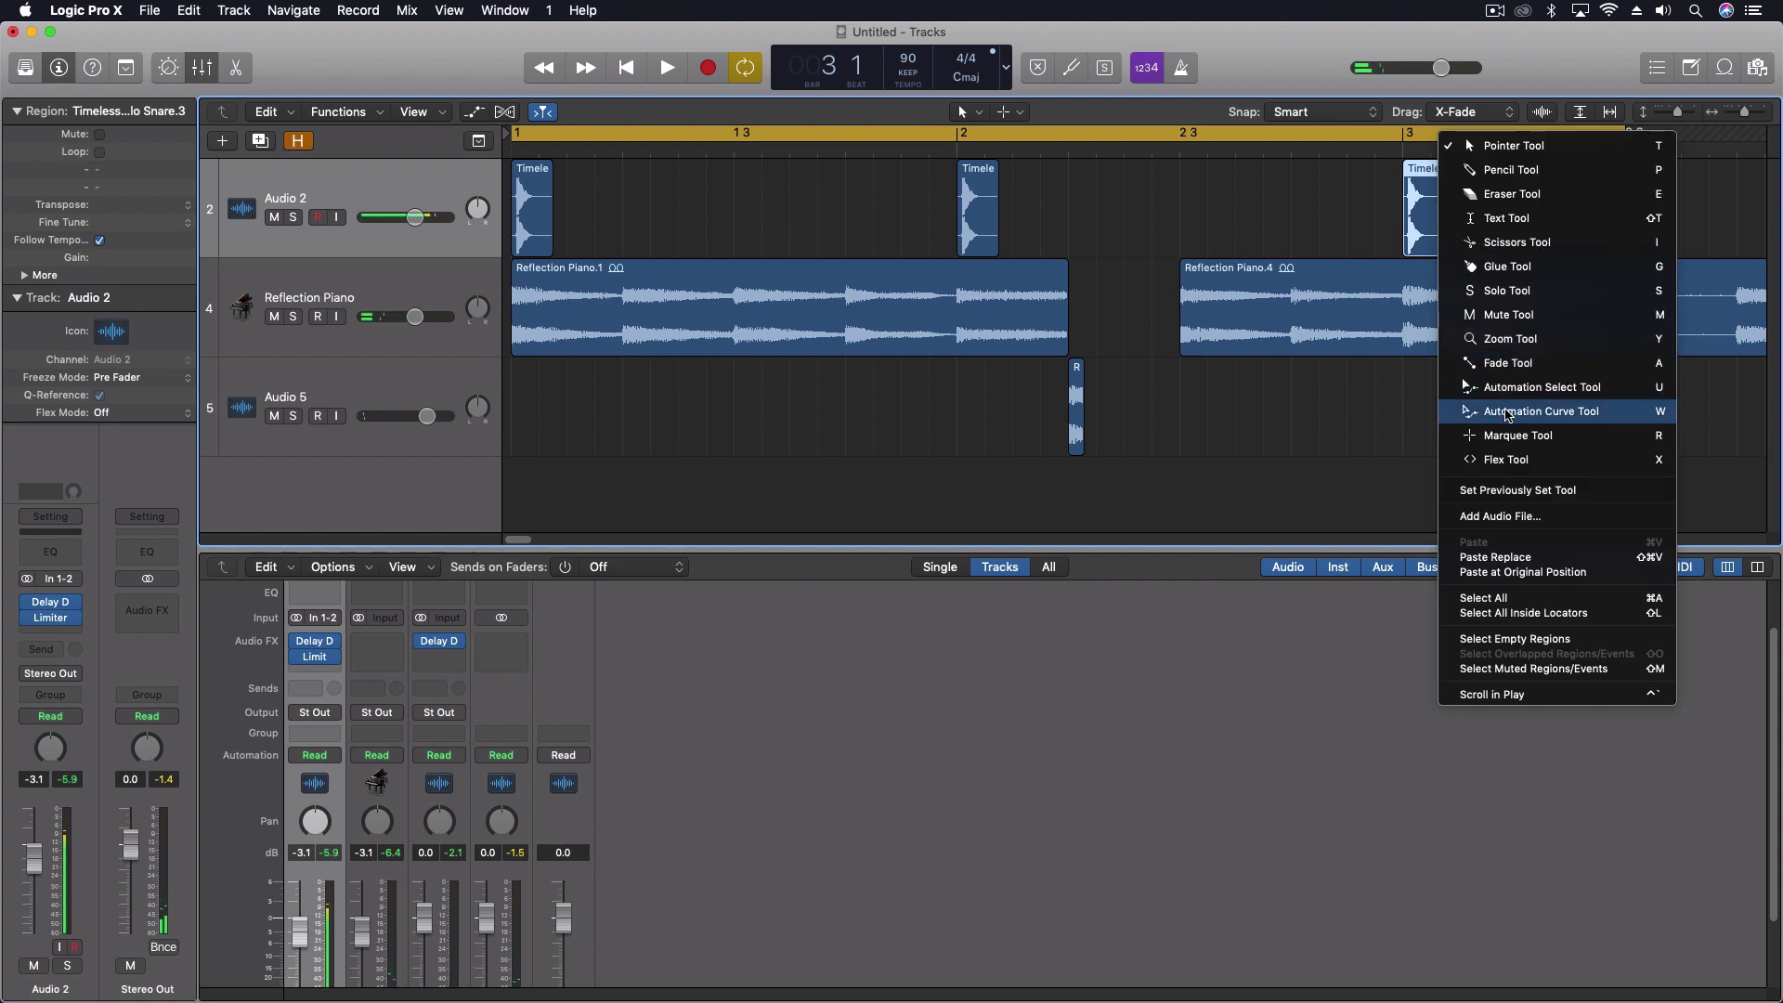
click(1523, 245)
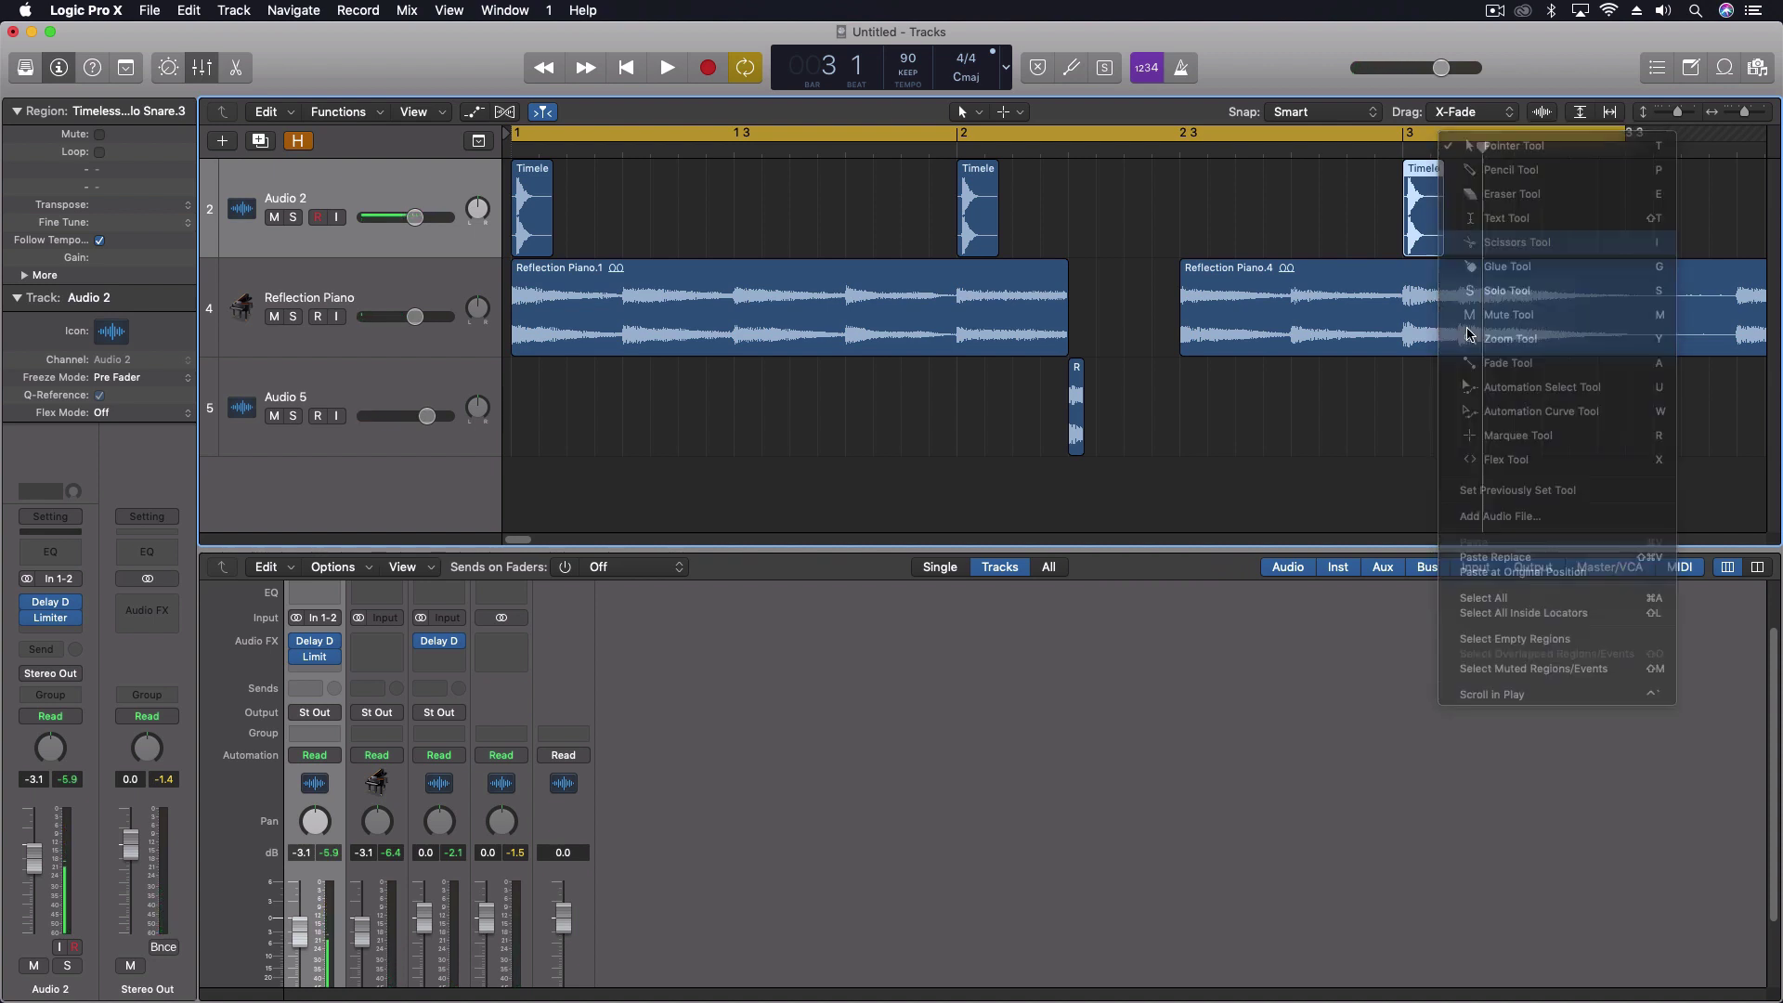
click(1460, 308)
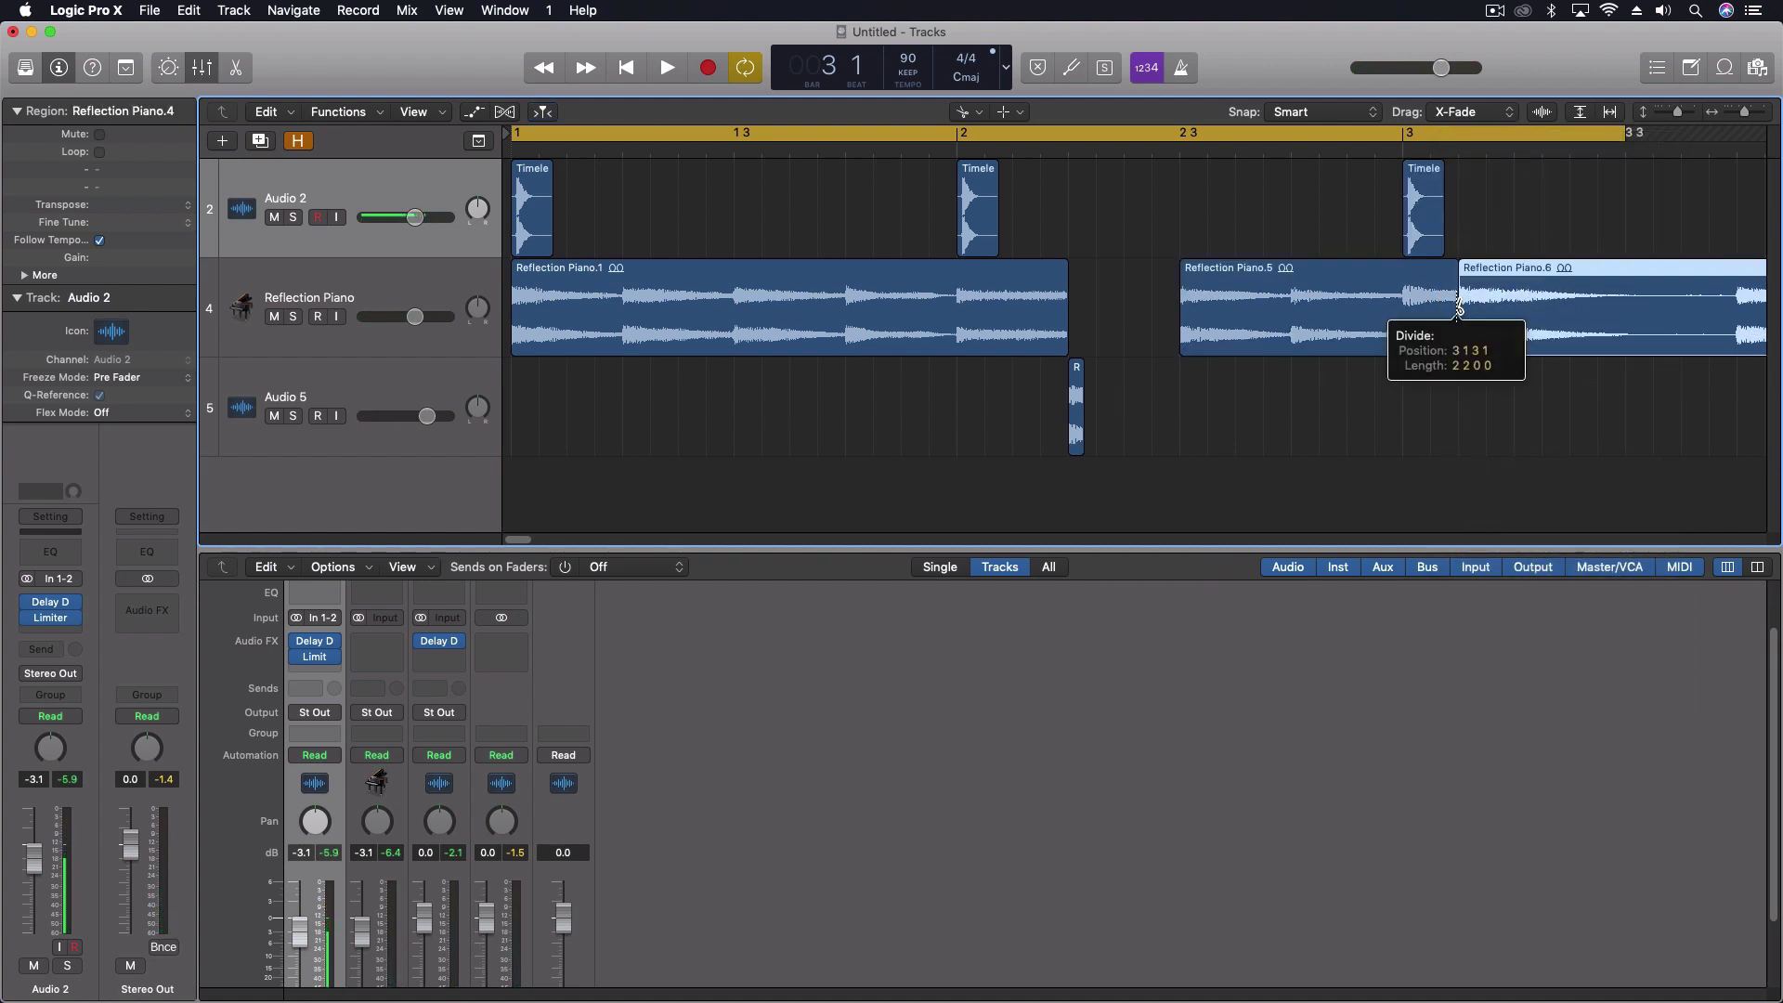
click(1642, 310)
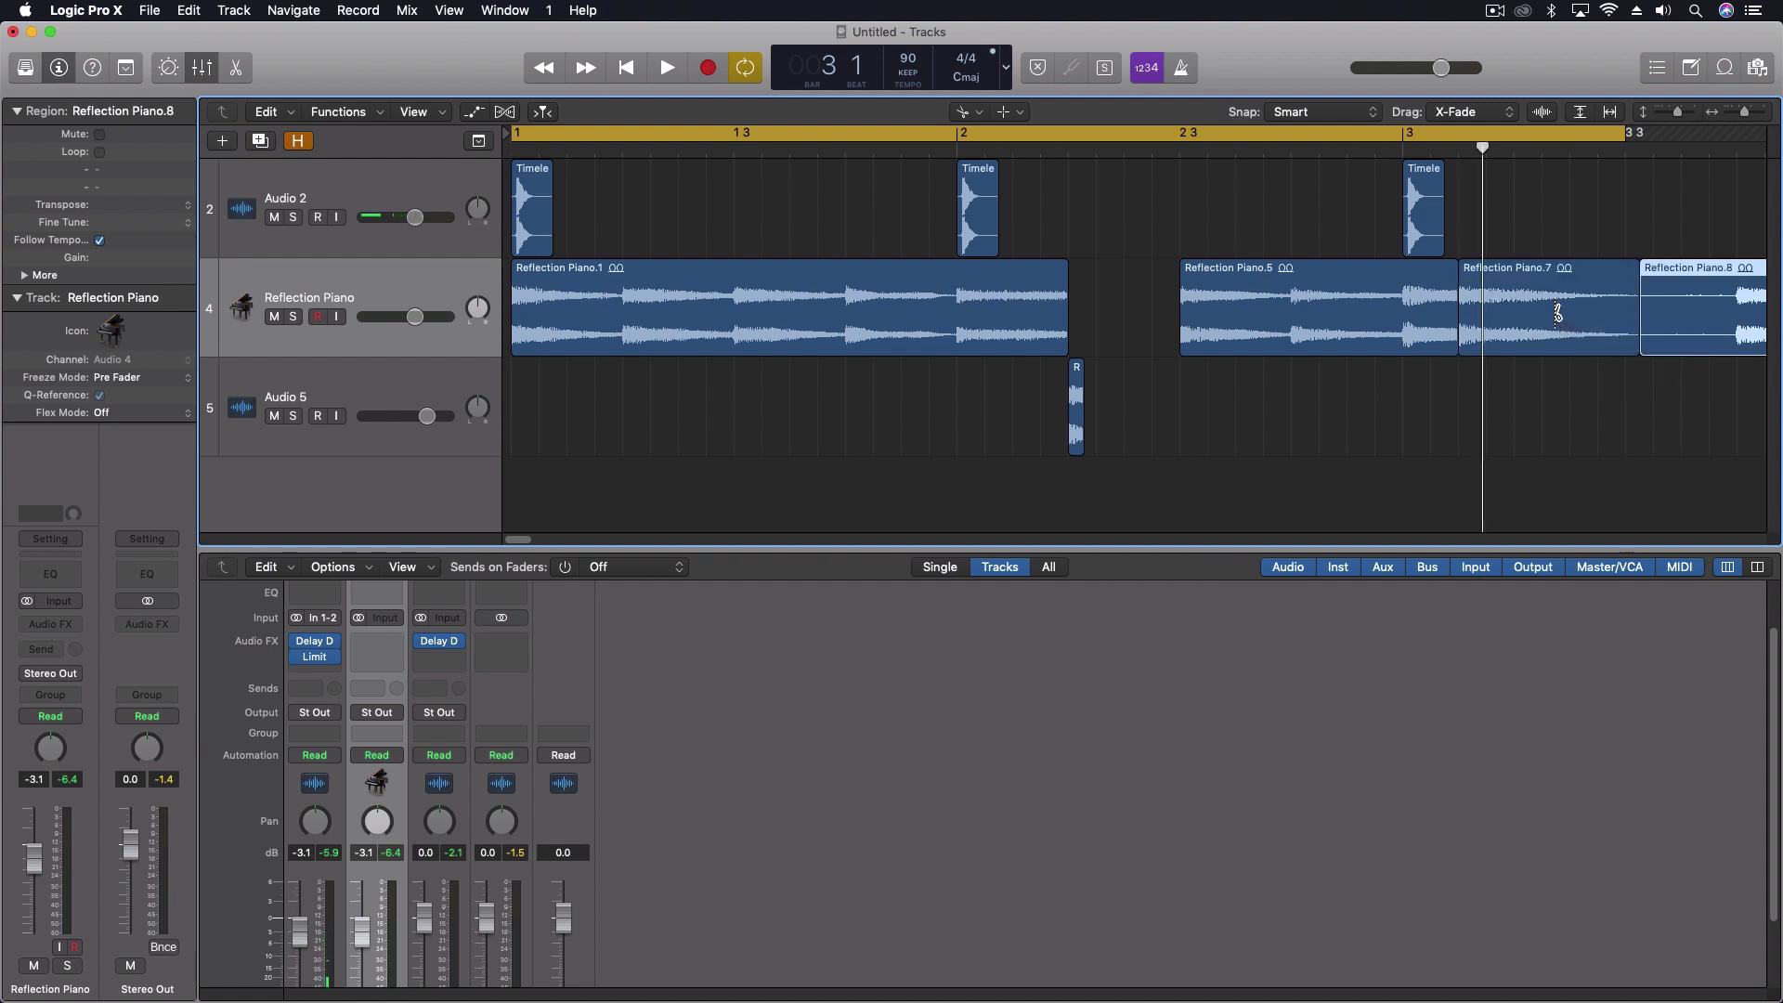
key(t)
click(1556, 33)
drag(1491, 287, 1490, 385)
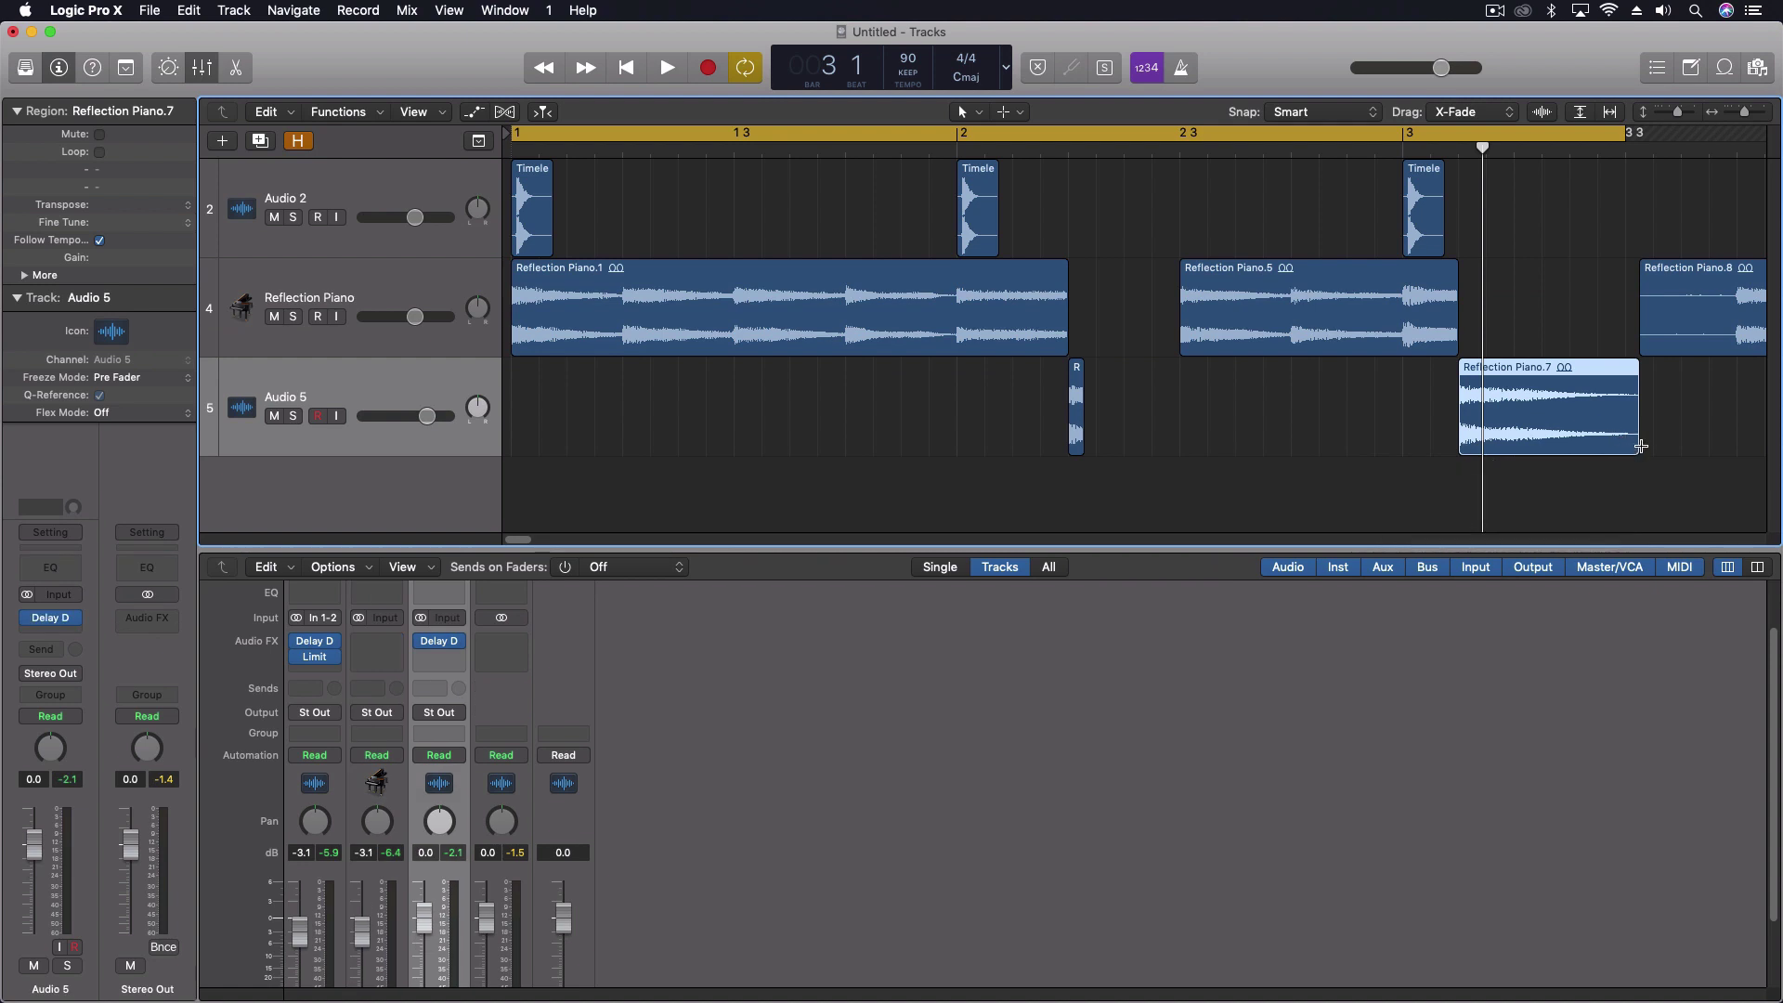
Try trimming the moved piano piece to a short slice, play the loop, and stretch the piece back to its full length.
drag(1635, 446, 1452, 424)
key(space)
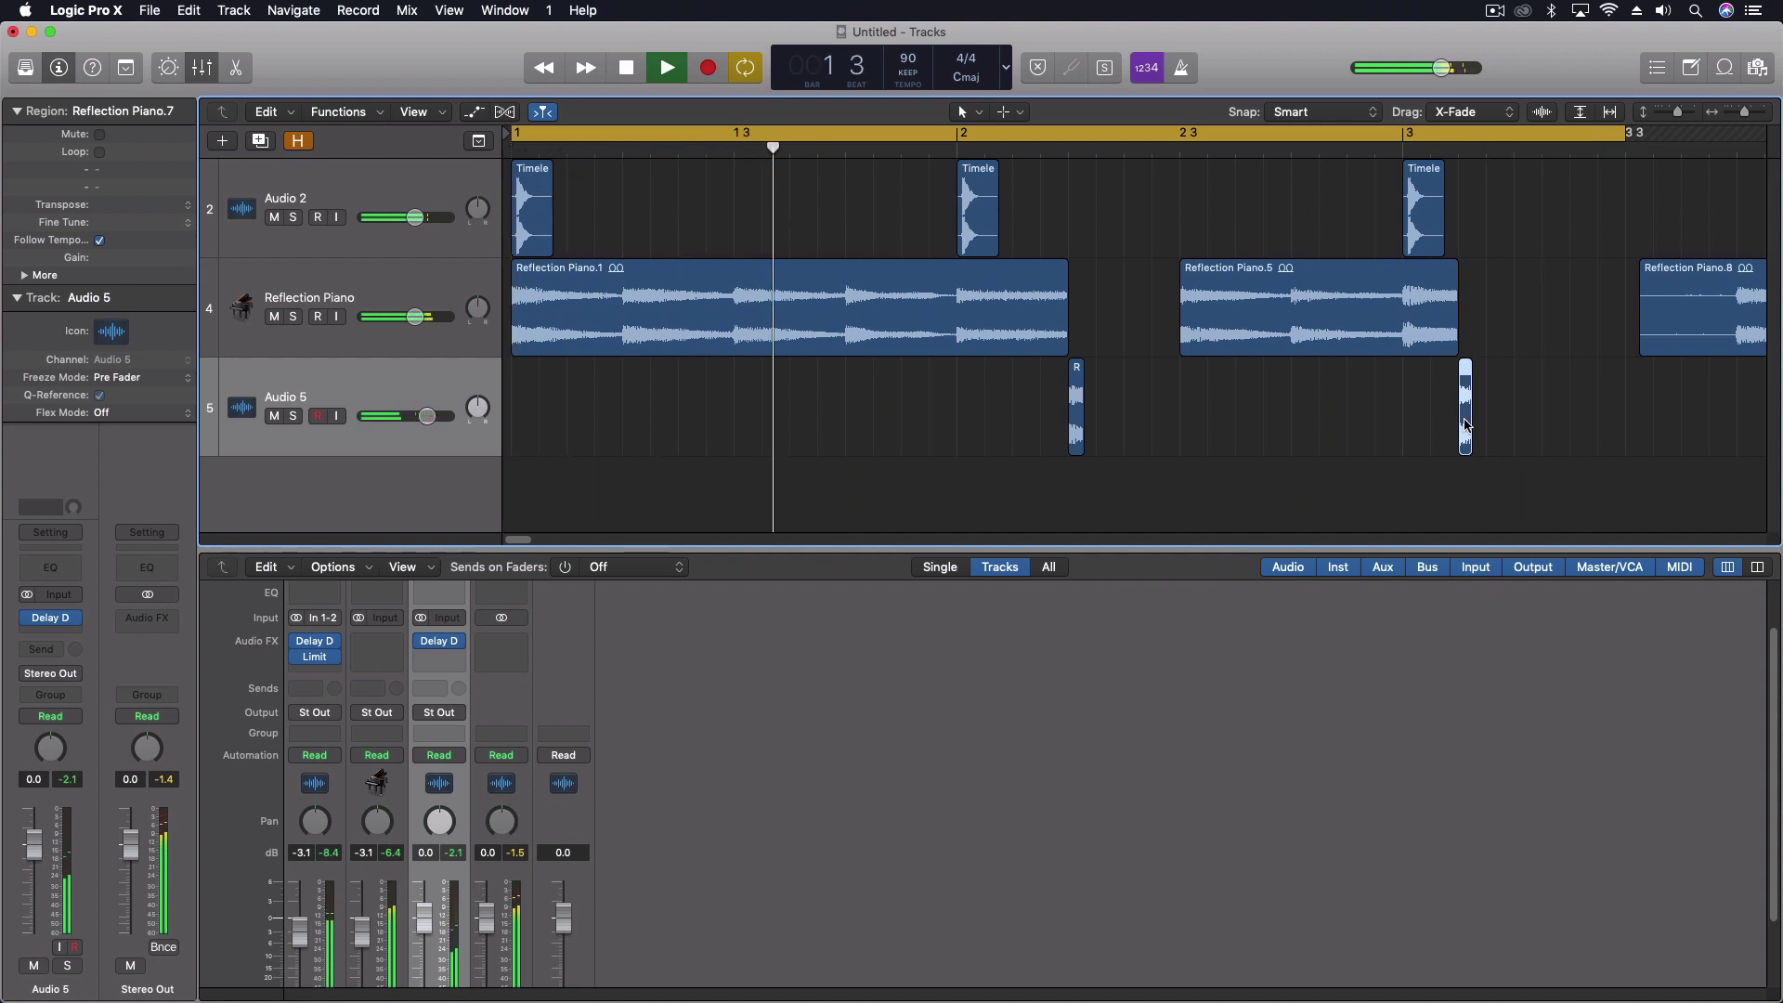
key(space)
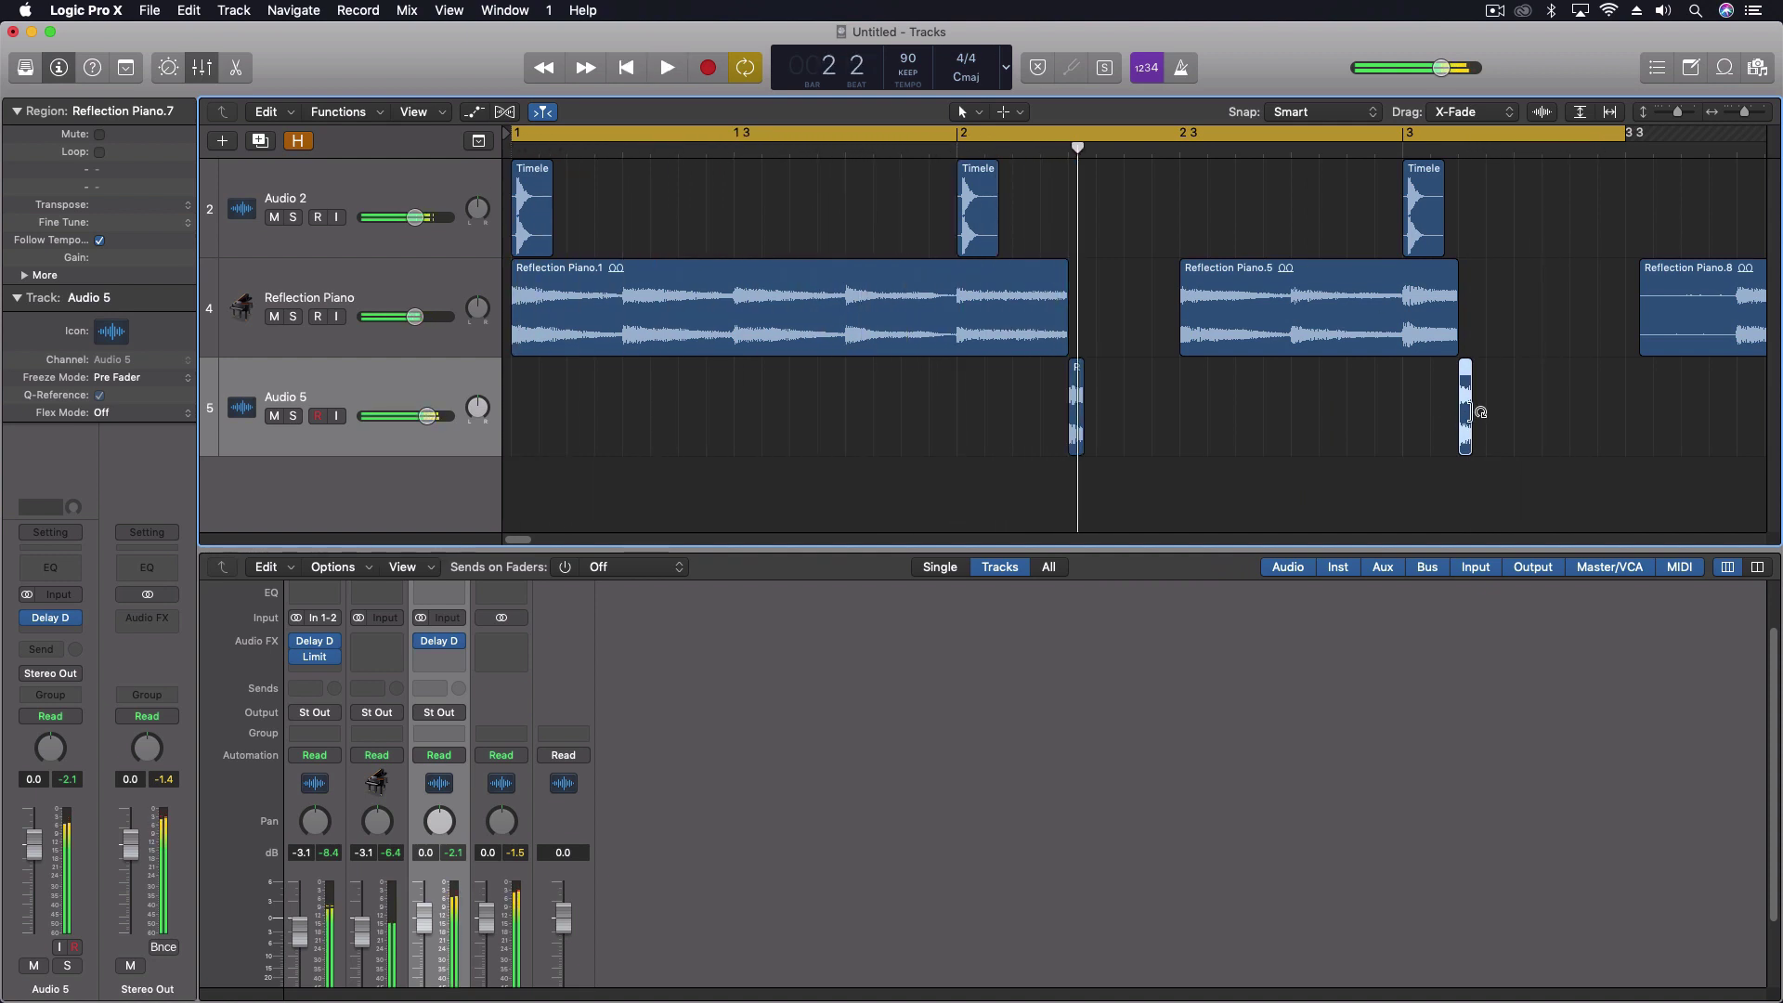
drag(1472, 450, 1656, 449)
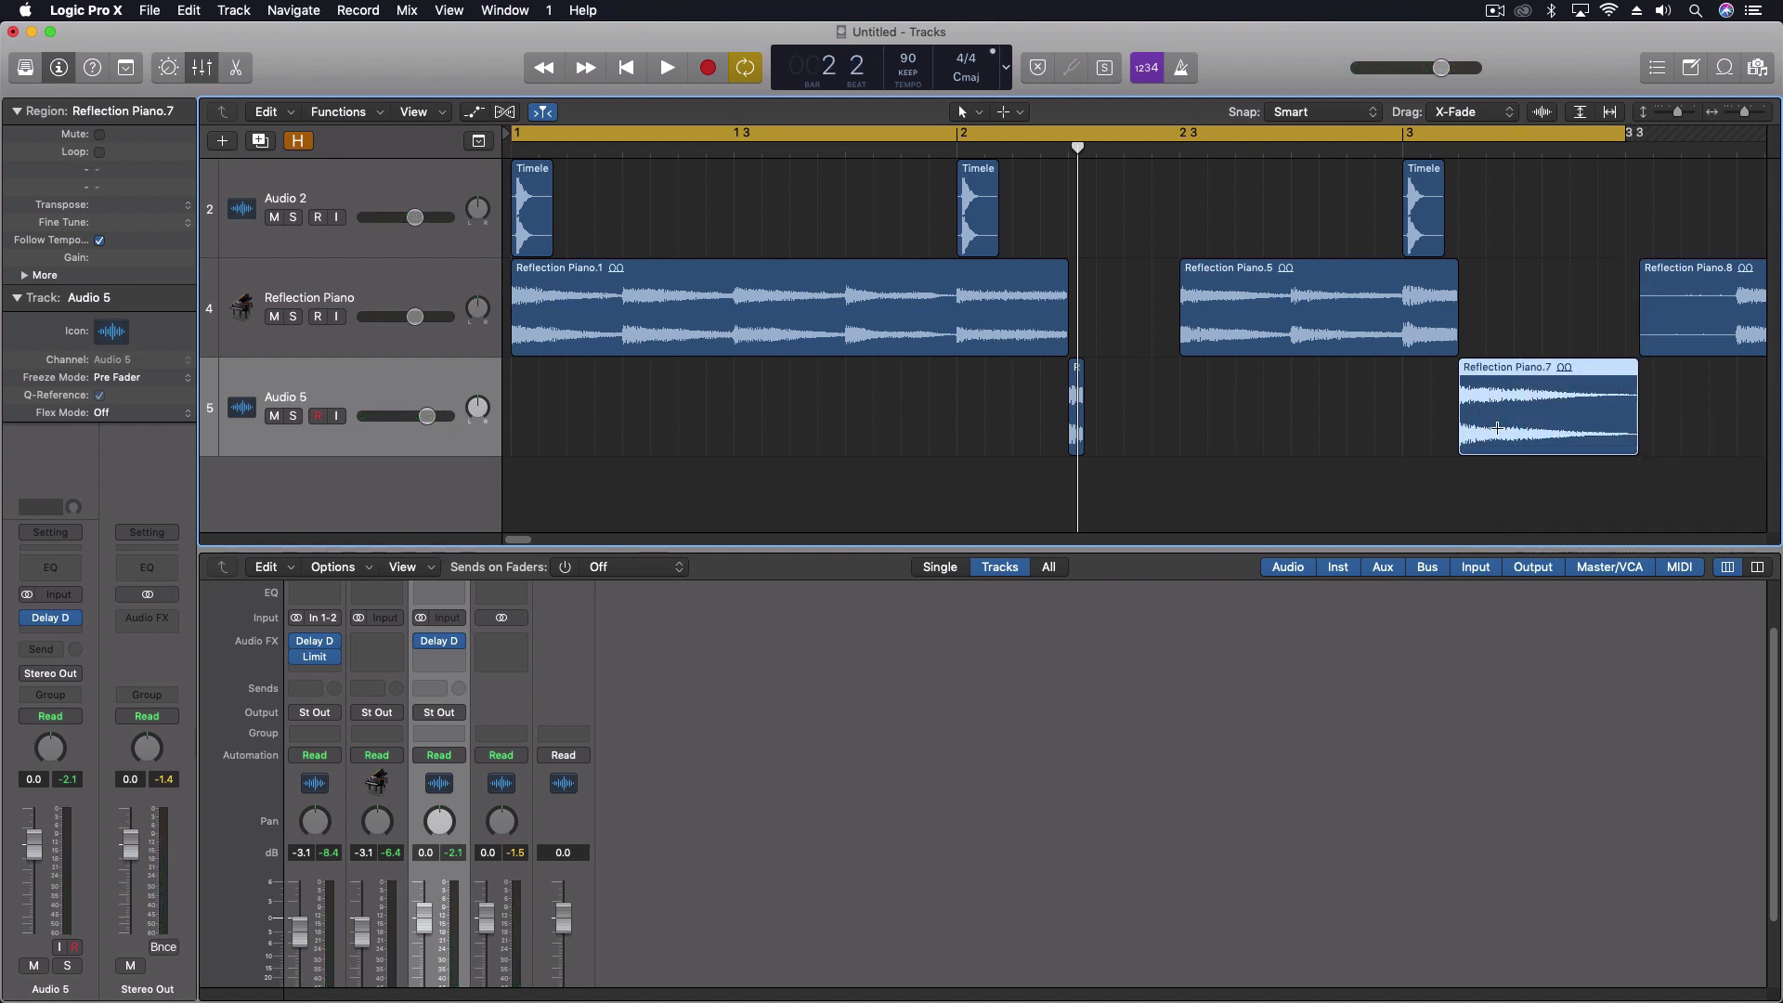
Extend the start of the last piano region back to about 3 2, trim the moved piece to a short slice, and play the loop.
drag(1640, 332, 1520, 336)
drag(1637, 436, 1468, 434)
key(space)
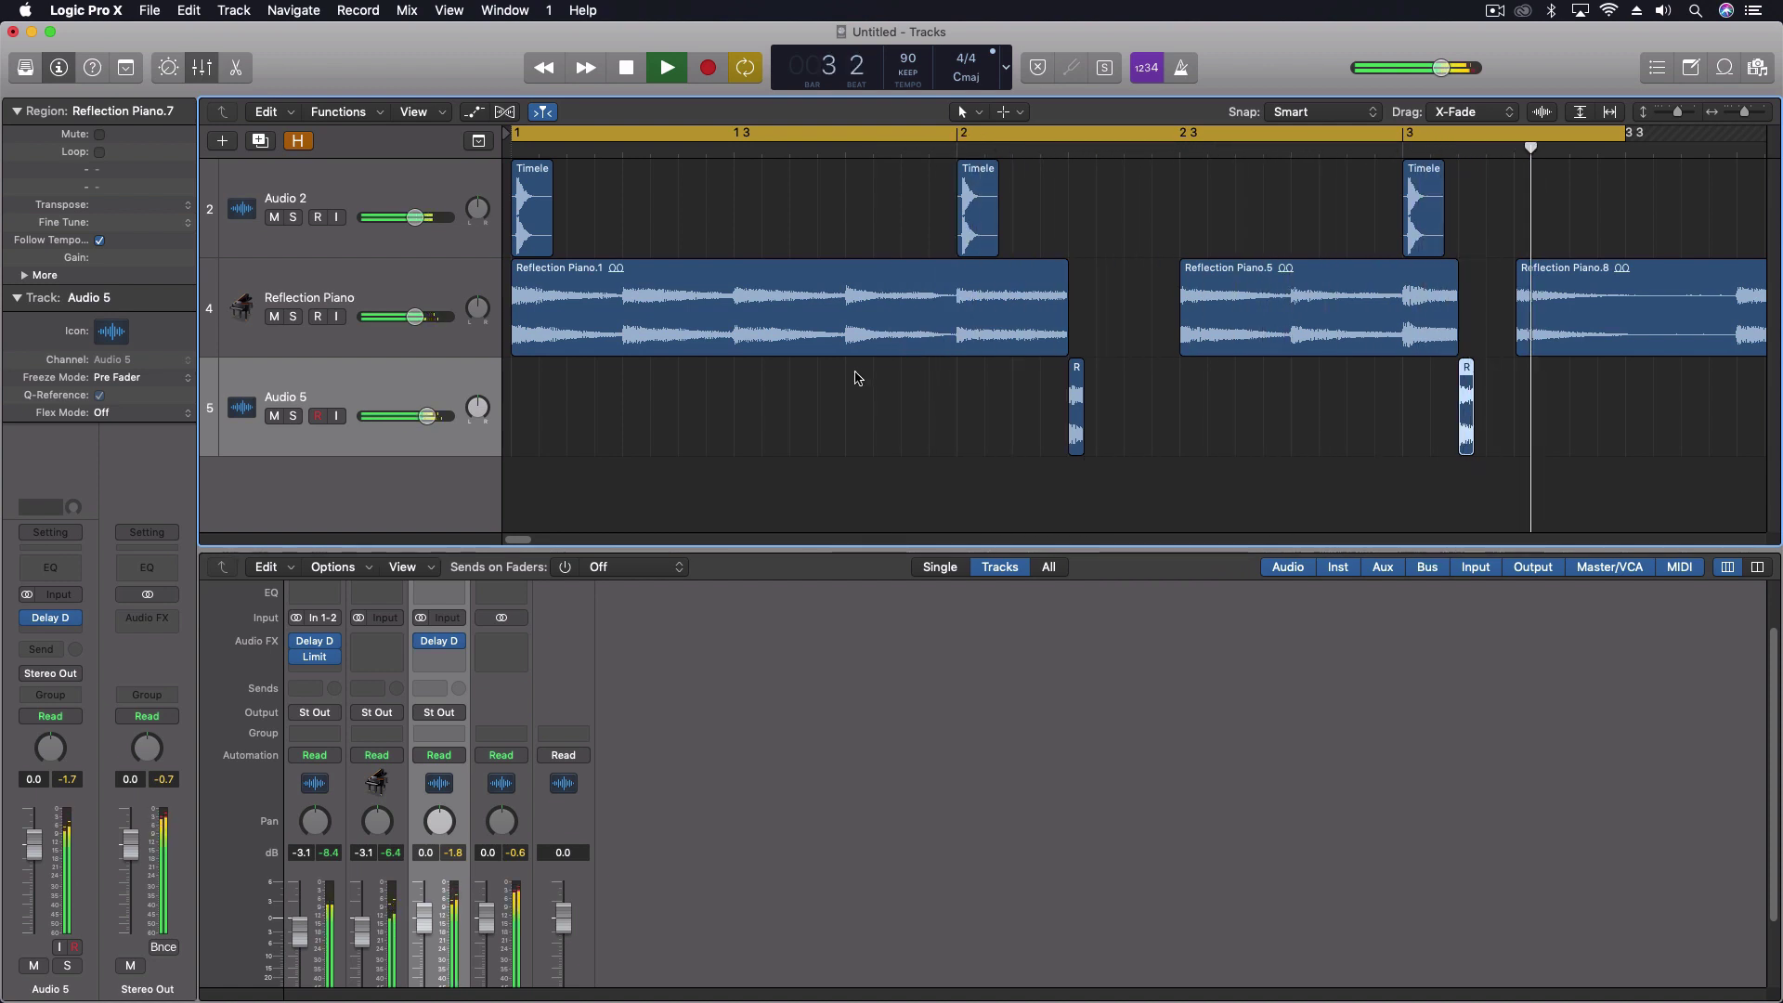
key(space)
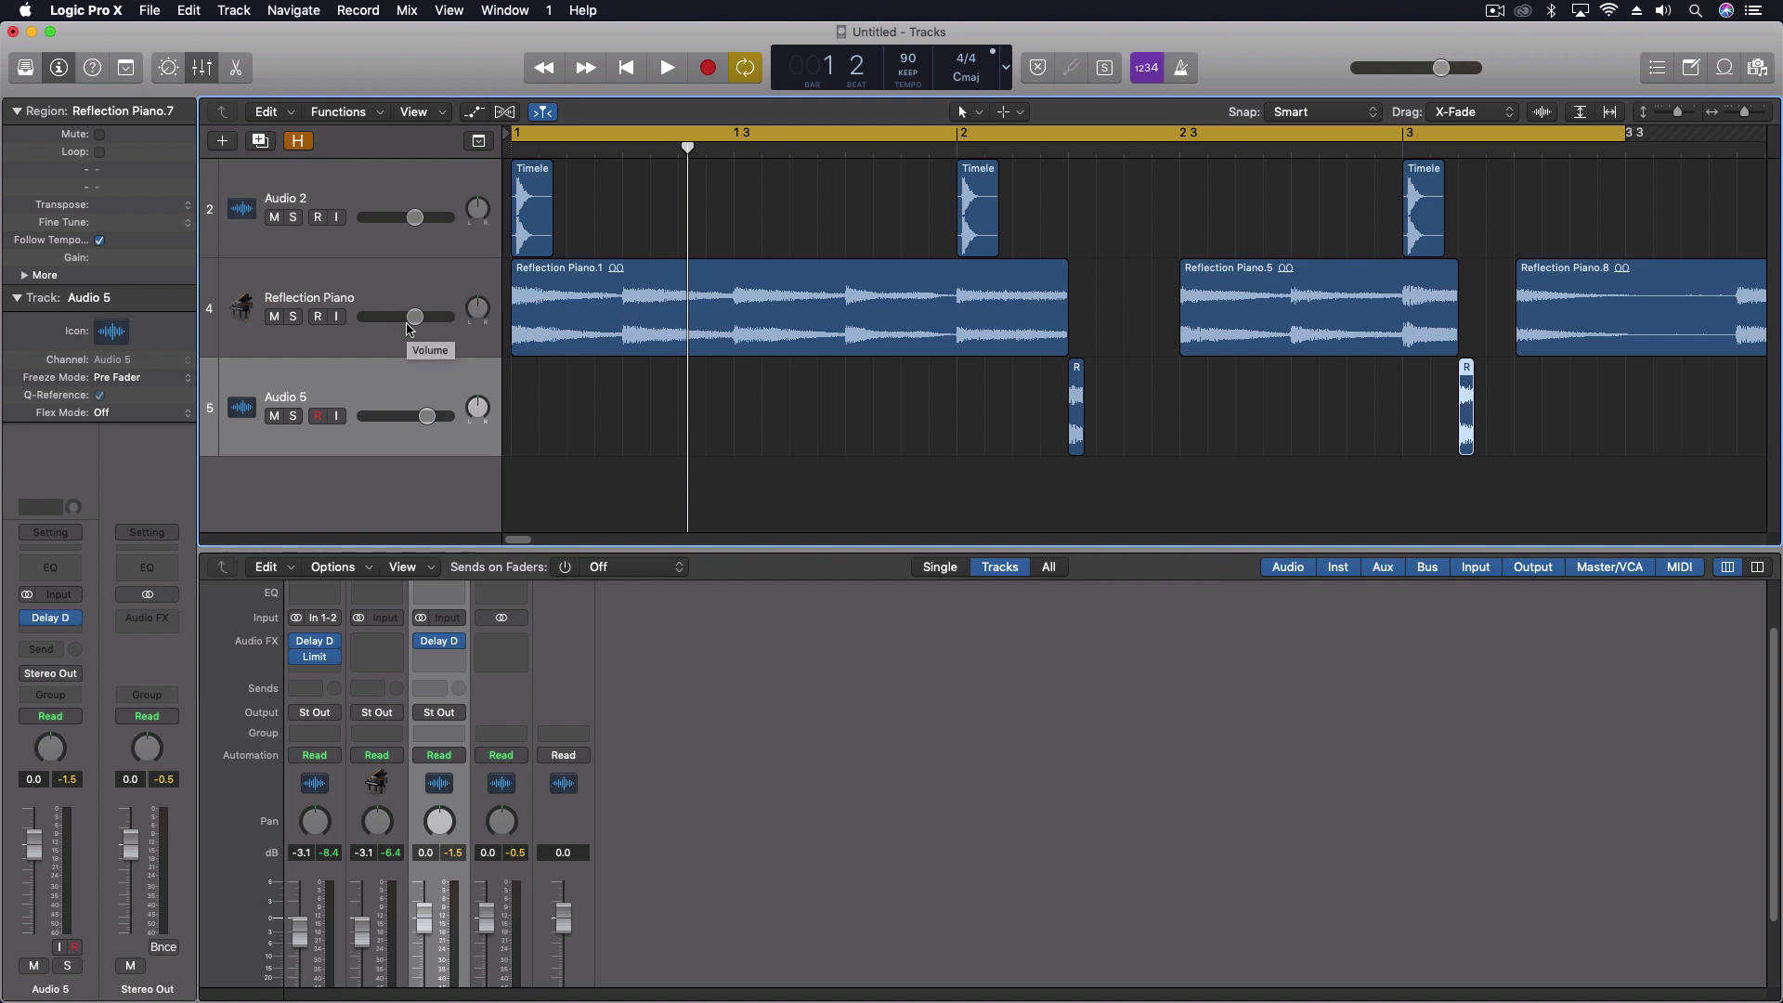
click(872, 711)
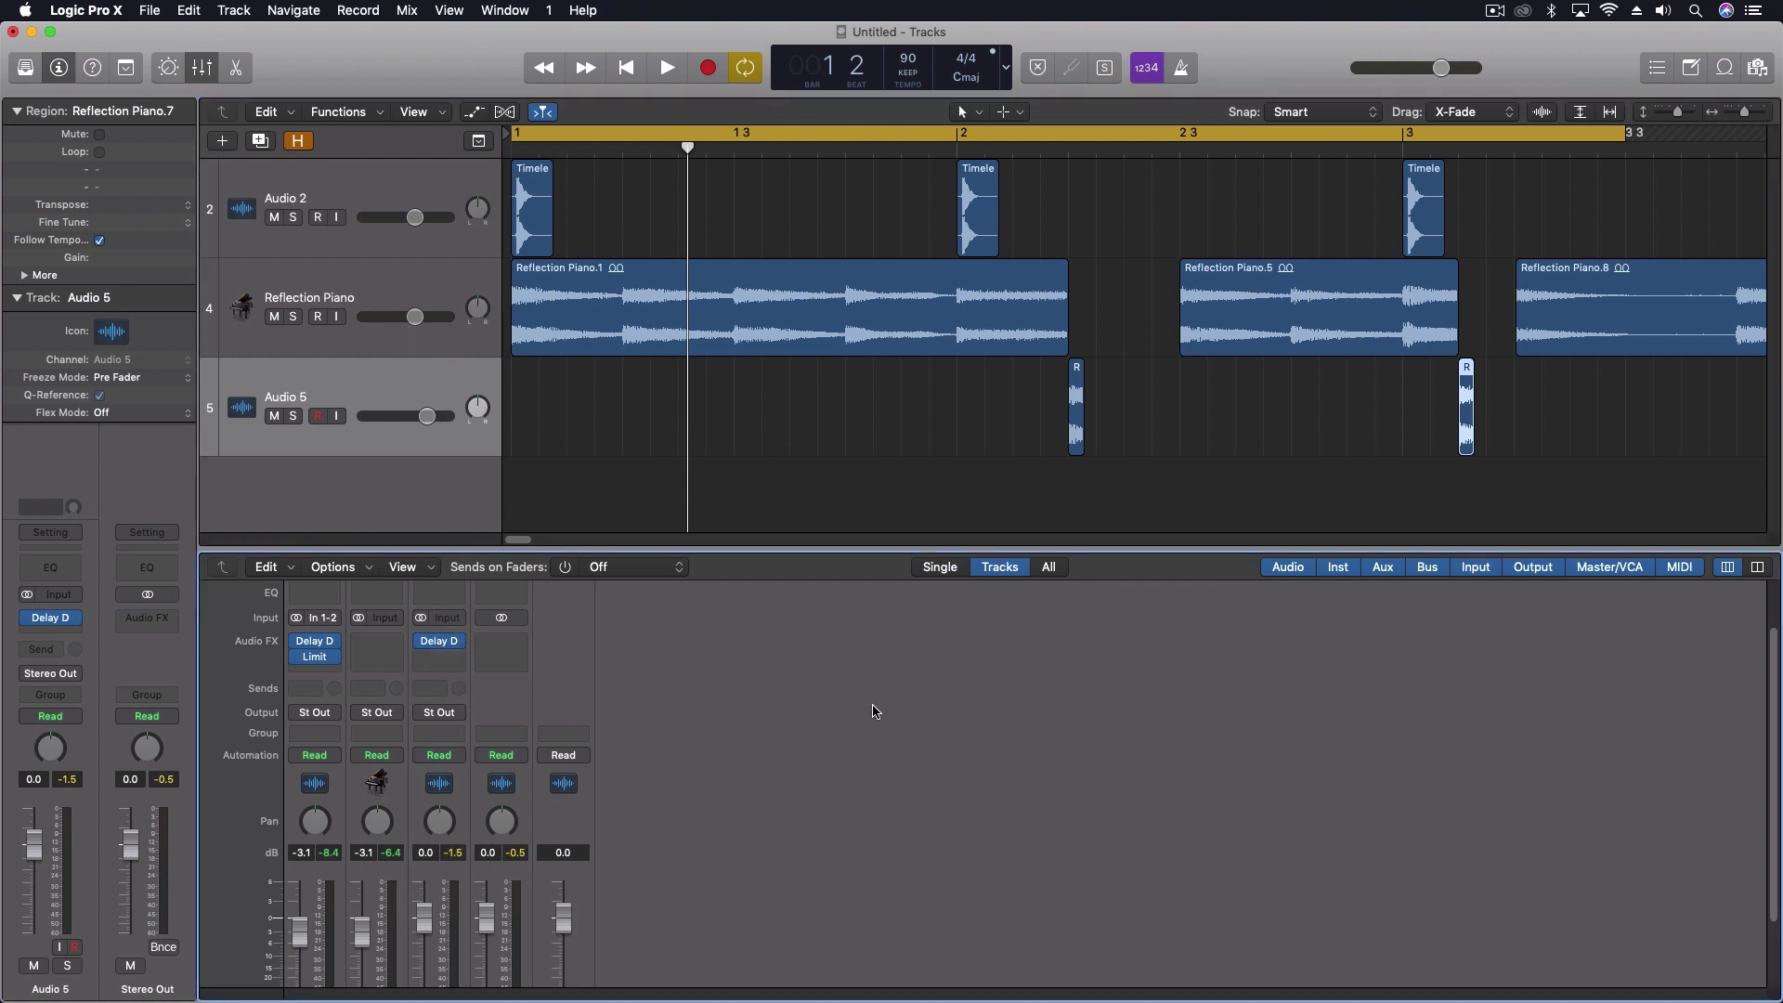